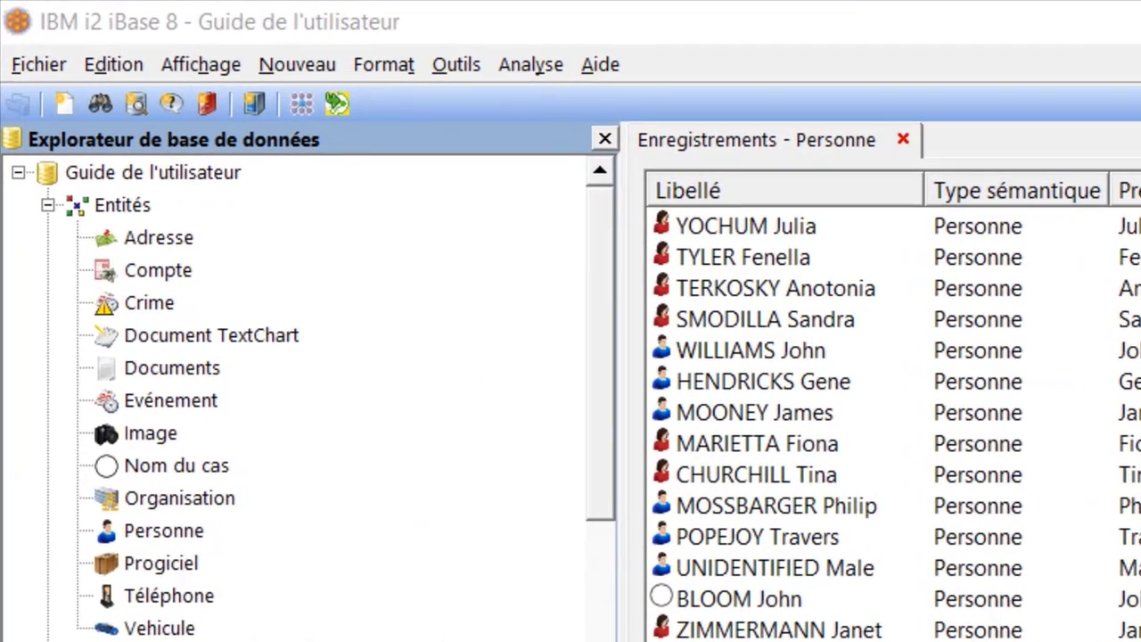
pyautogui.click(102, 69)
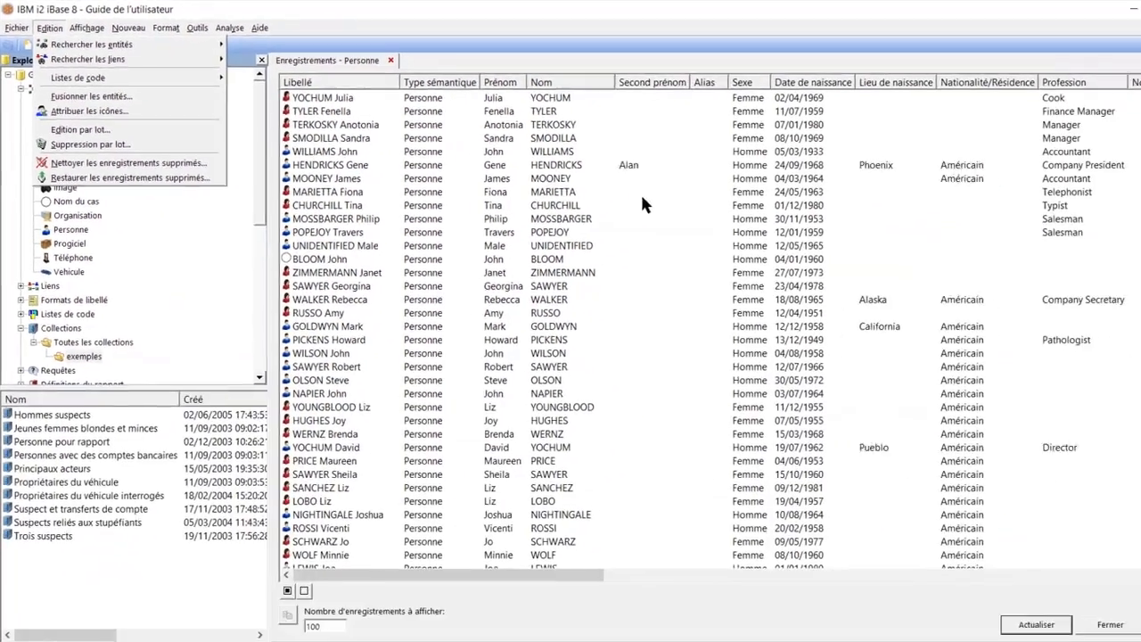
pyautogui.click(641, 191)
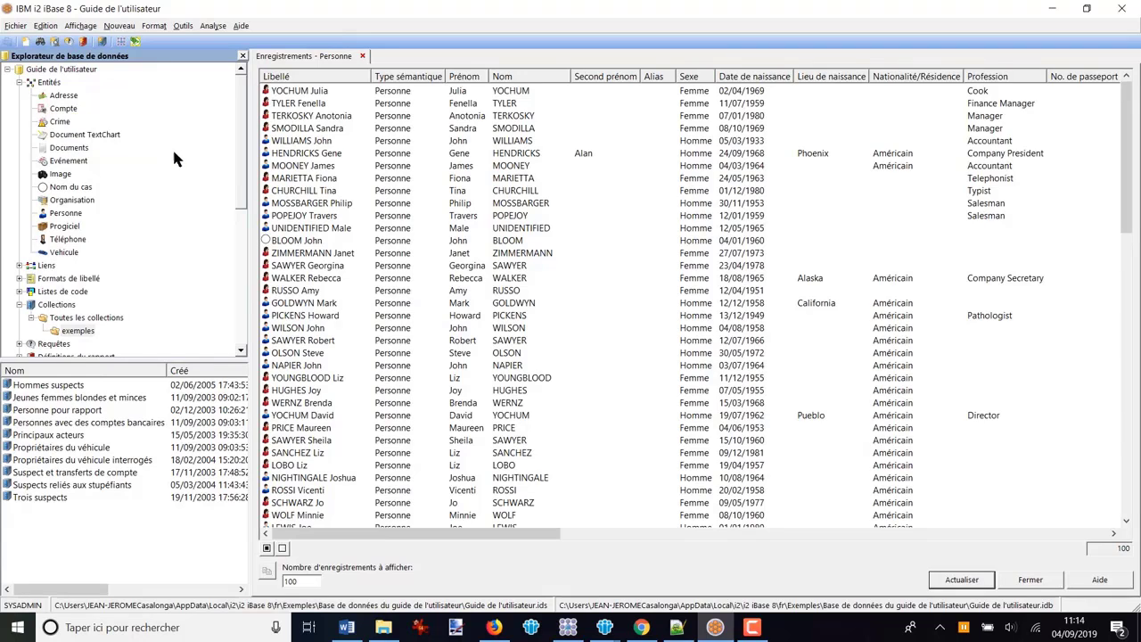
# Step: Show the fields of the Crime and Vehicule entity types, and select the Vehicule type's Icône field
pyautogui.click(61, 122)
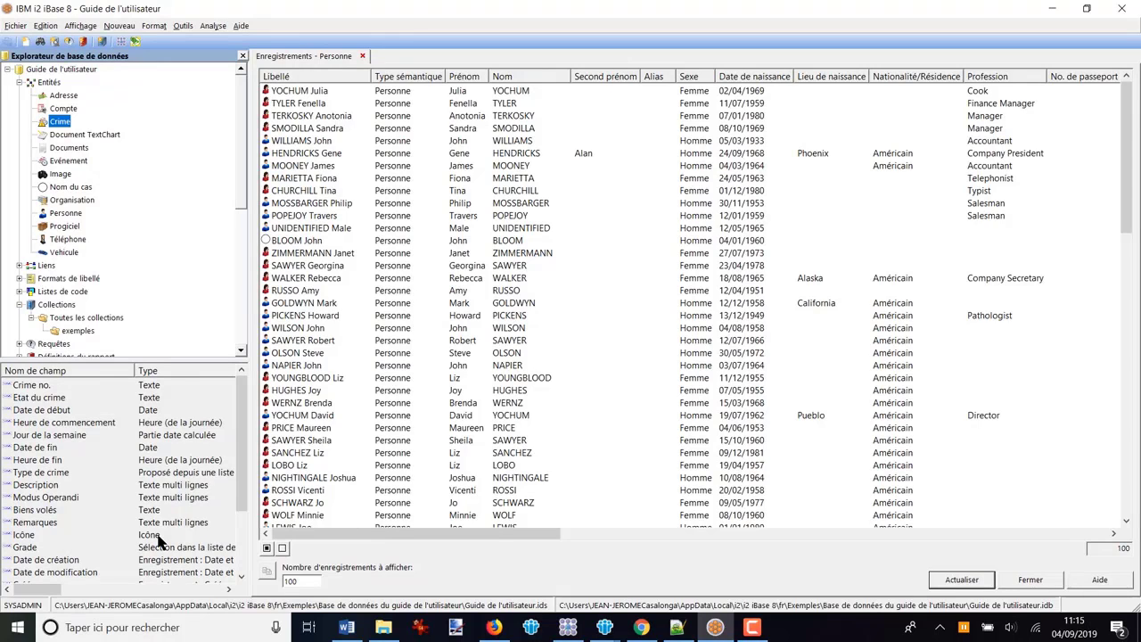
pyautogui.click(57, 254)
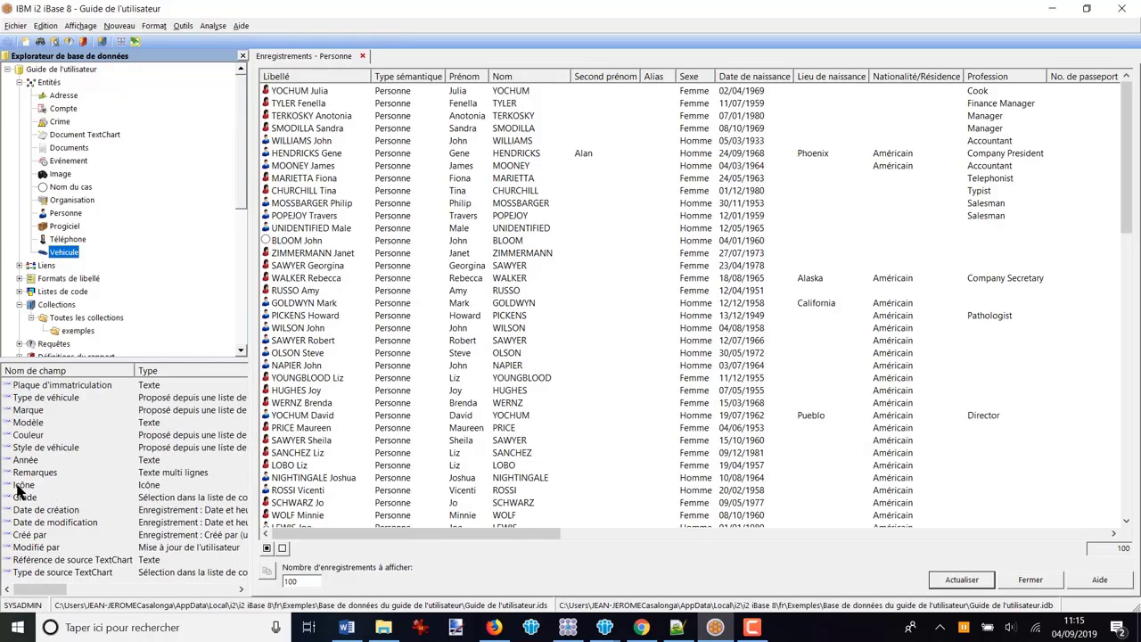
pyautogui.click(152, 486)
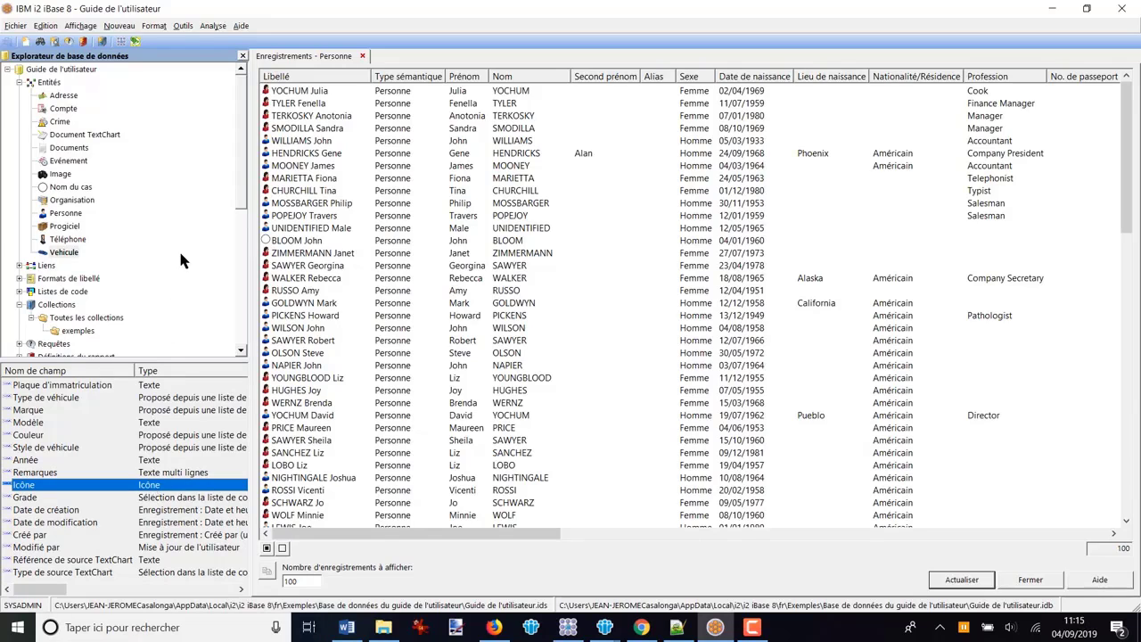
pyautogui.click(46, 26)
pyautogui.moveTo(388, 538); pyautogui.dragTo(349, 367)
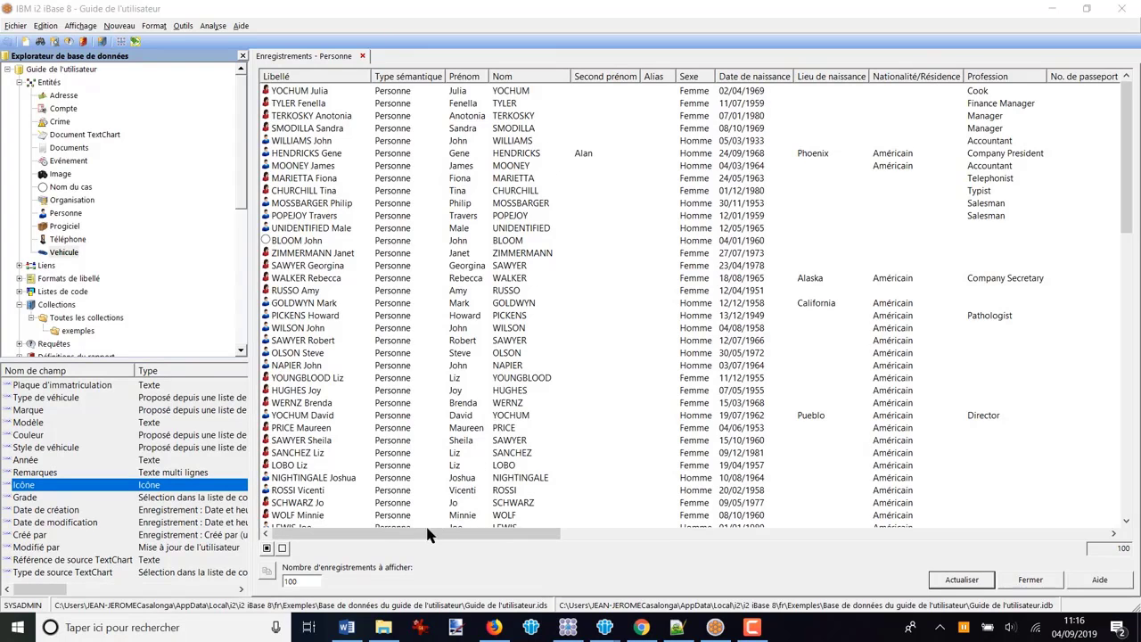
pyautogui.moveTo(428, 540); pyautogui.dragTo(847, 563)
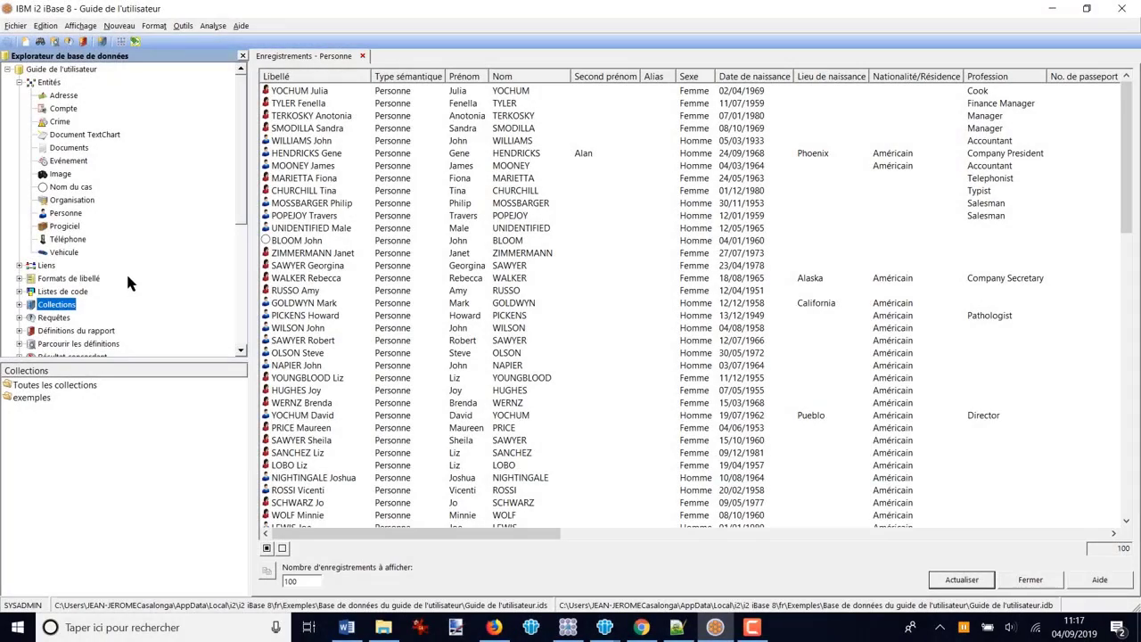
# Step: Create a new query and place a Personne entity in its structure
pyautogui.rightClick(55, 318)
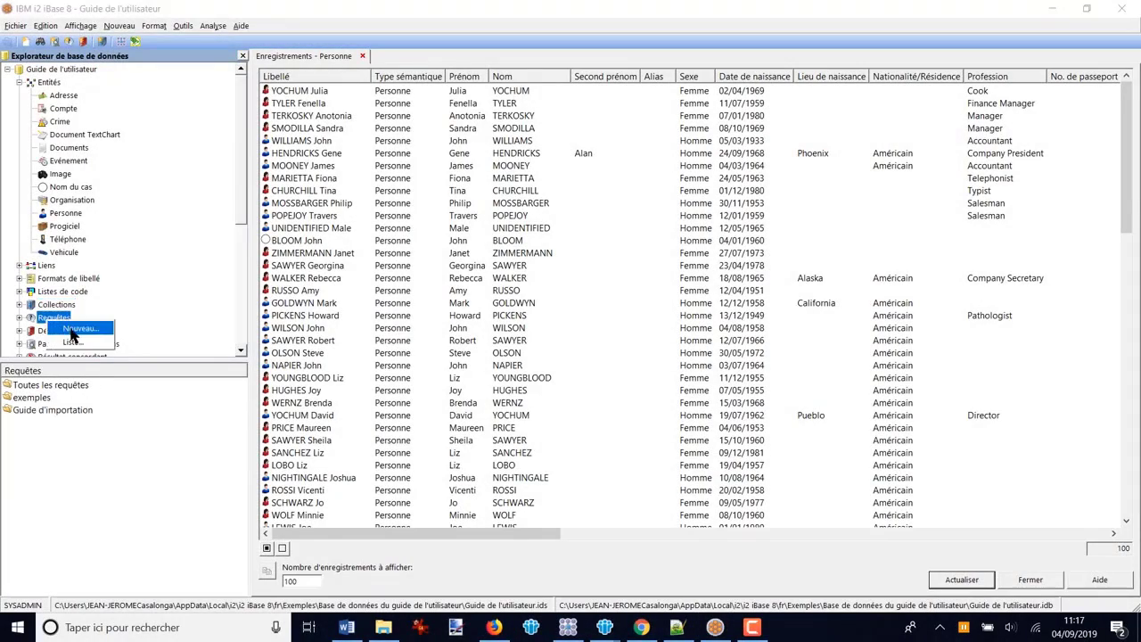
pyautogui.click(73, 330)
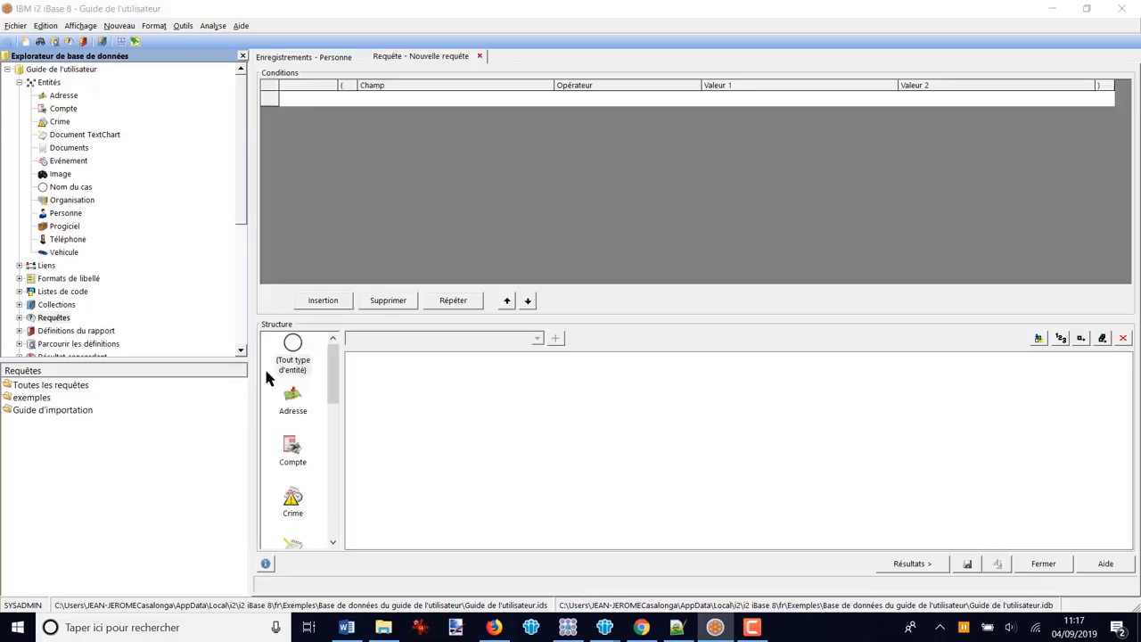
pyautogui.moveTo(333, 375); pyautogui.dragTo(324, 492)
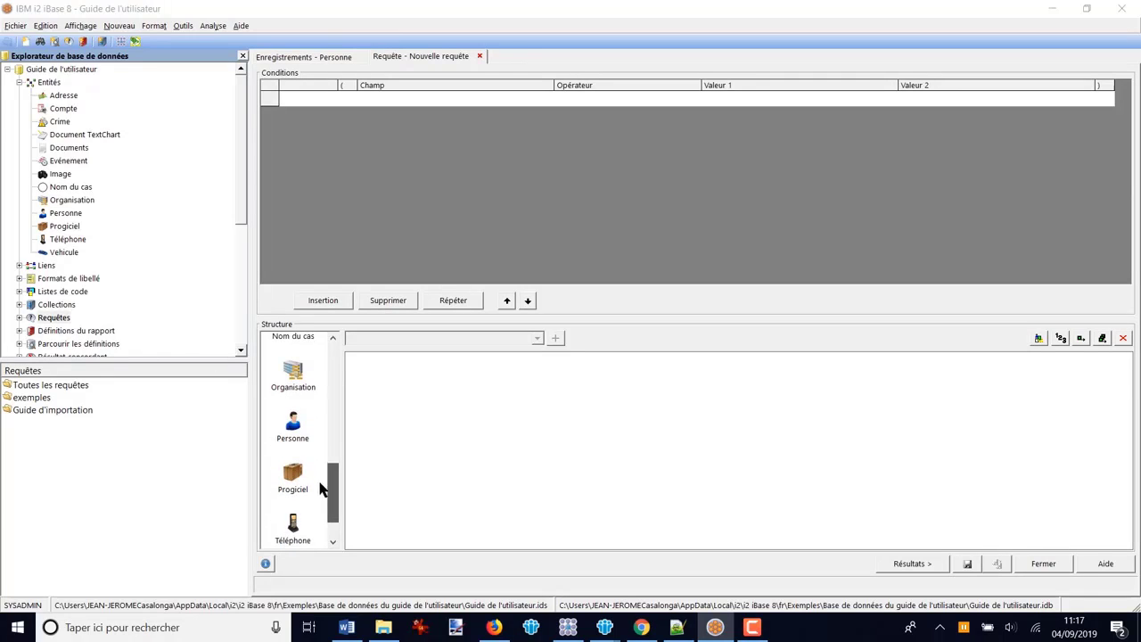
pyautogui.moveTo(298, 437); pyautogui.dragTo(461, 416)
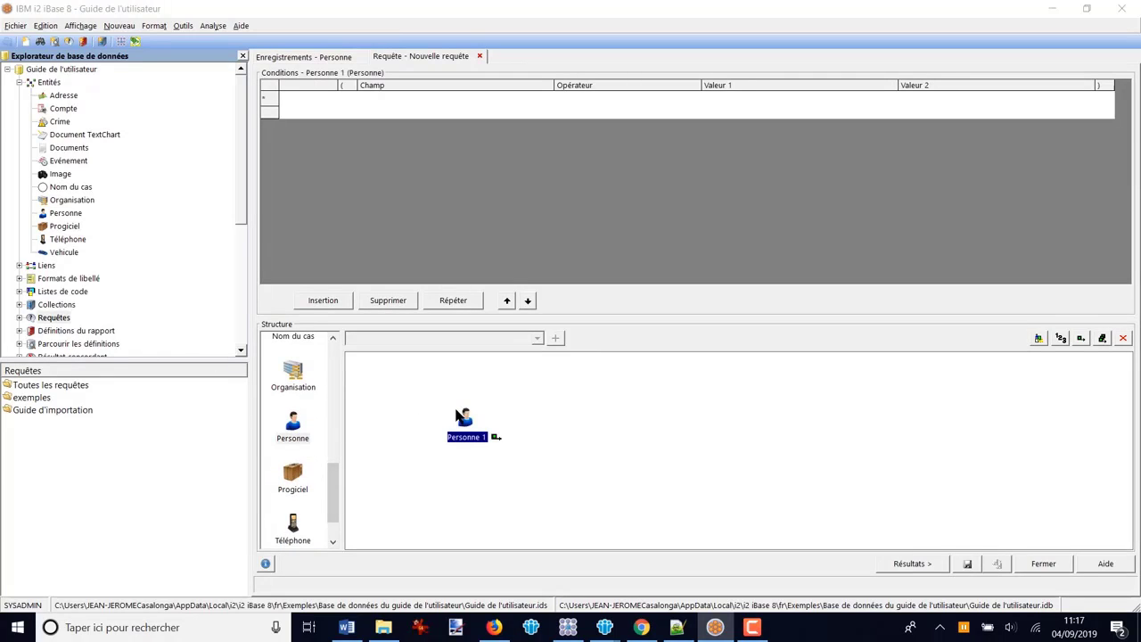
# Step: Add a condition to the Personne entity: field Type de cheveux, operator égal à, value Courts
pyautogui.click(456, 101)
pyautogui.click(545, 100)
pyautogui.moveTo(547, 131); pyautogui.dragTo(544, 159)
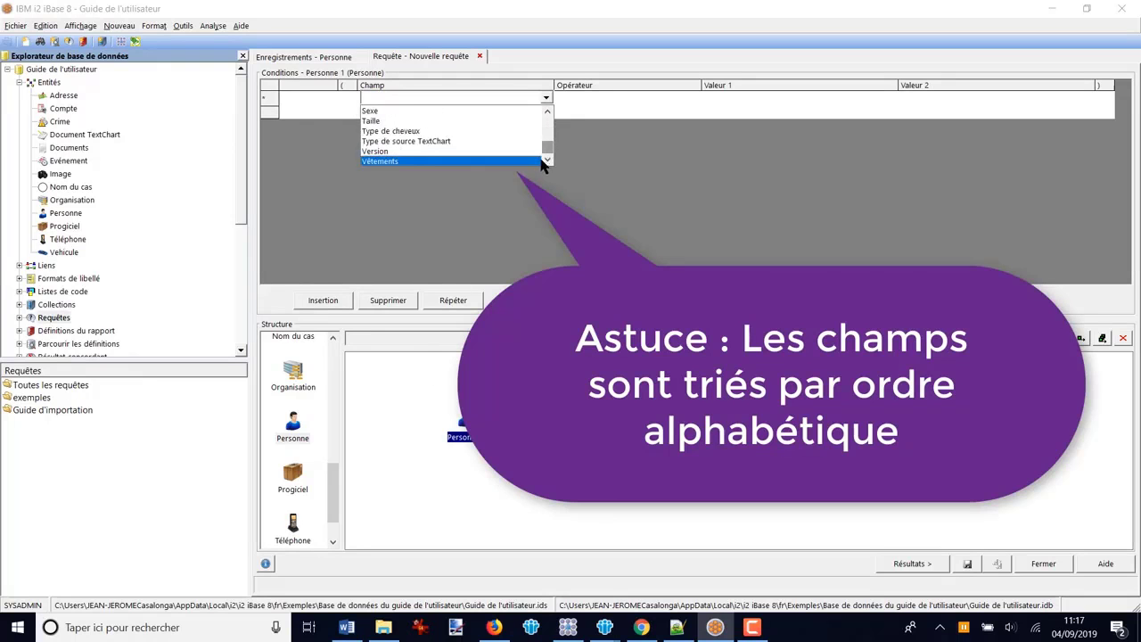
pyautogui.click(415, 132)
pyautogui.click(594, 101)
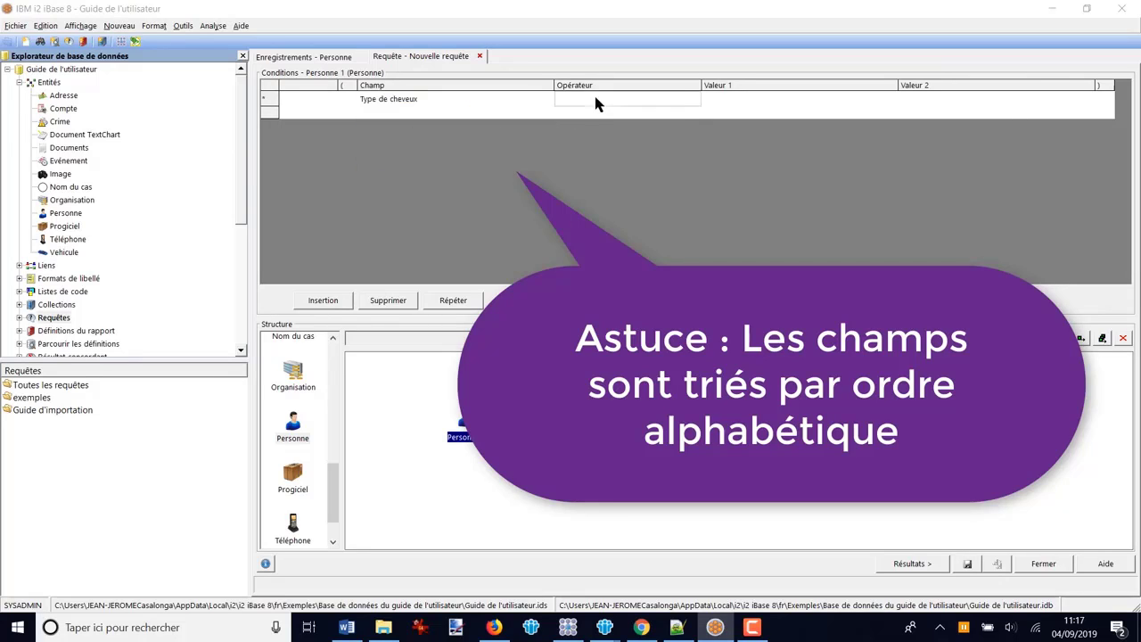
pyautogui.click(596, 101)
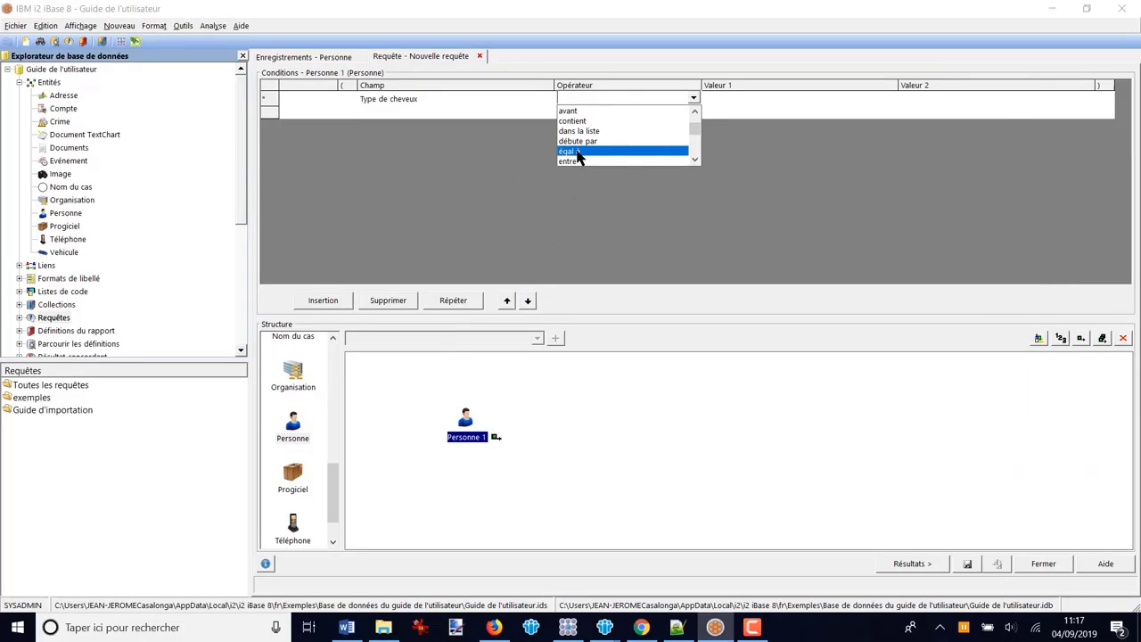
pyautogui.click(583, 152)
pyautogui.click(772, 99)
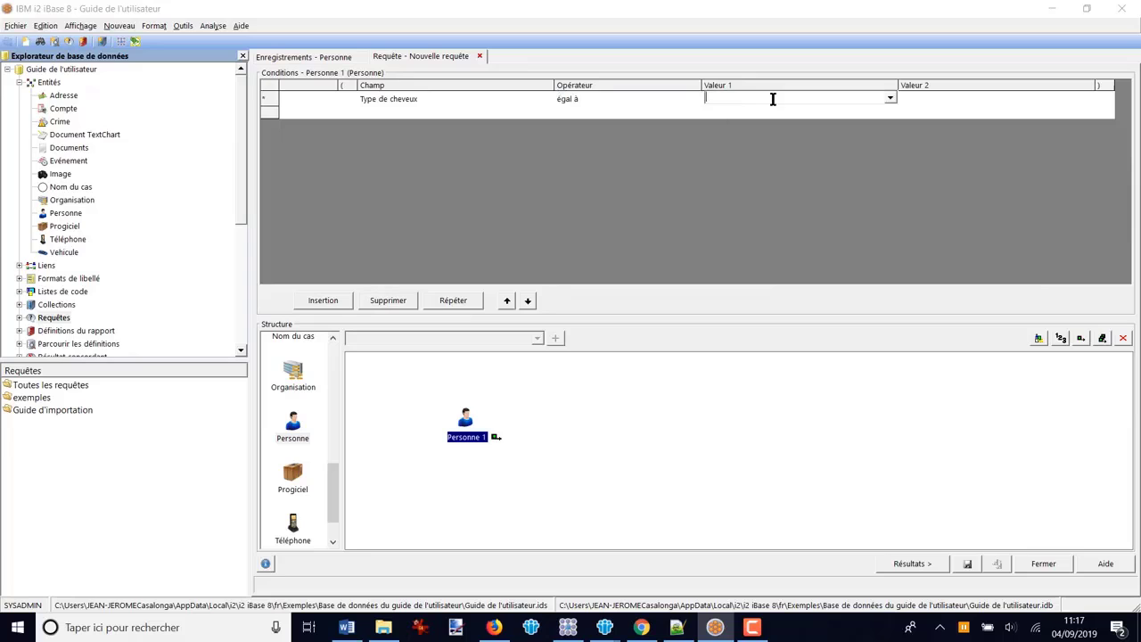
pyautogui.click(890, 98)
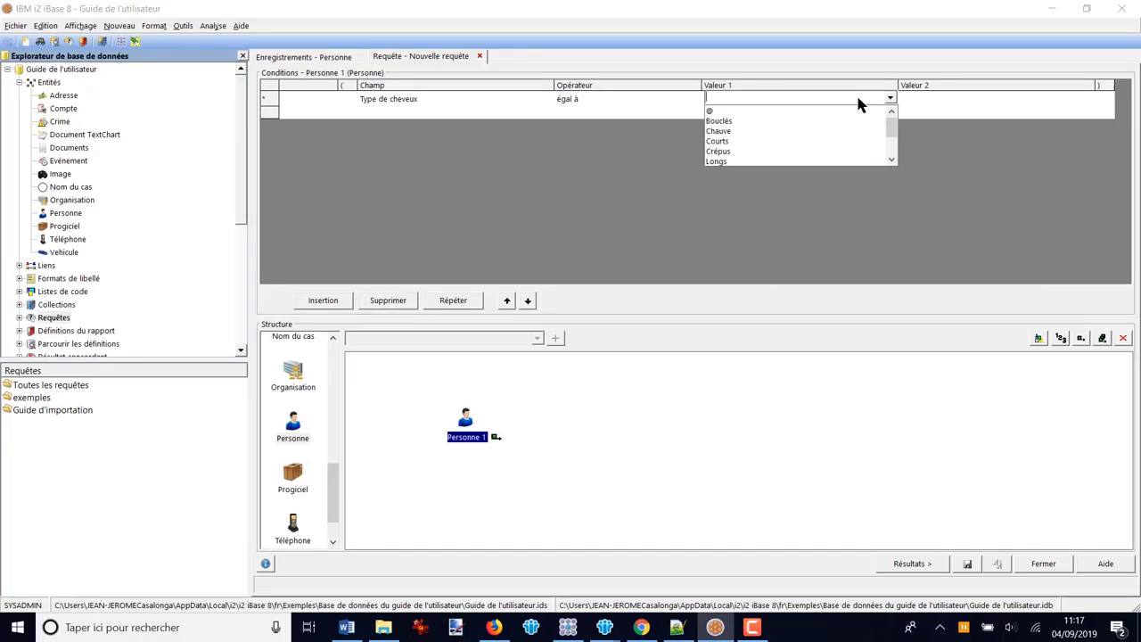
pyautogui.click(727, 141)
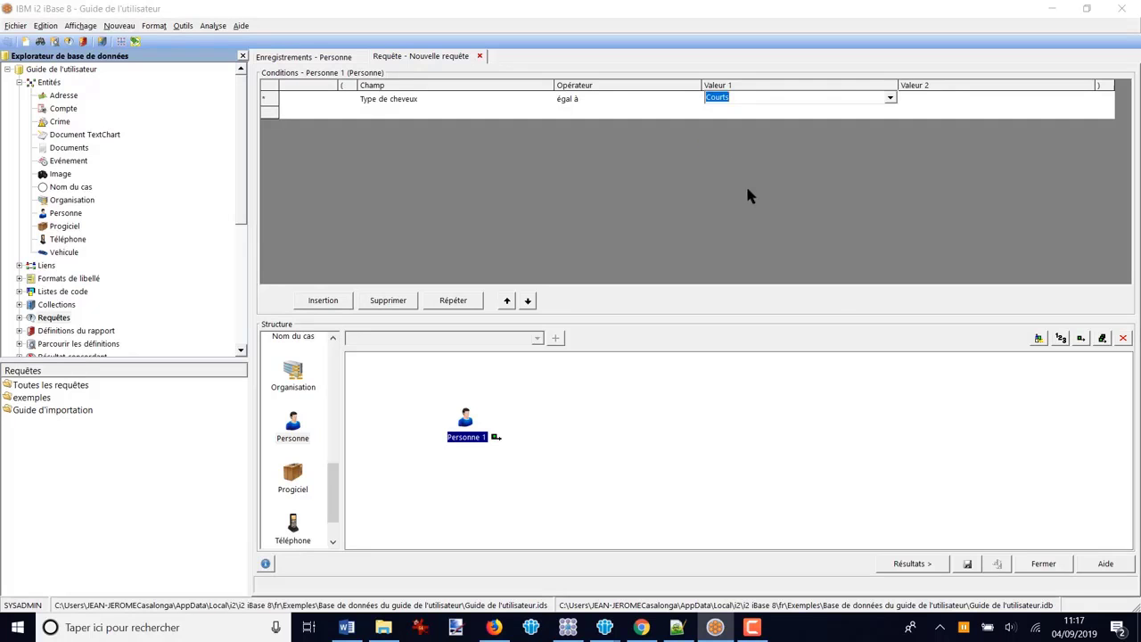
# Step: Display the query's results and look through the whole list of matching persons
pyautogui.click(911, 563)
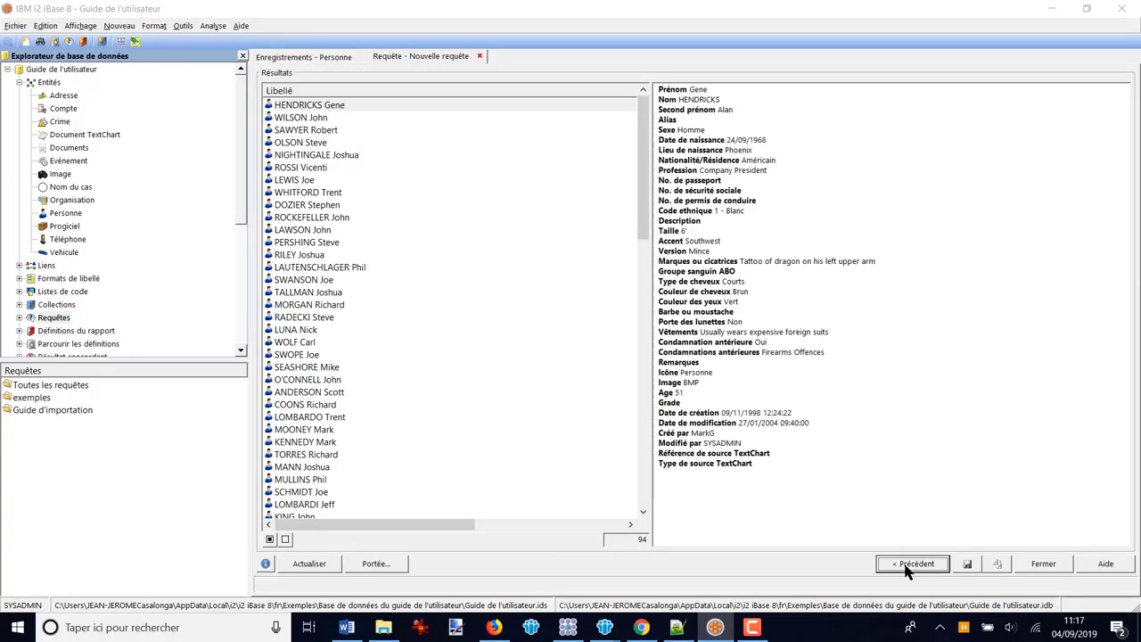
pyautogui.moveTo(639, 140); pyautogui.dragTo(634, 411)
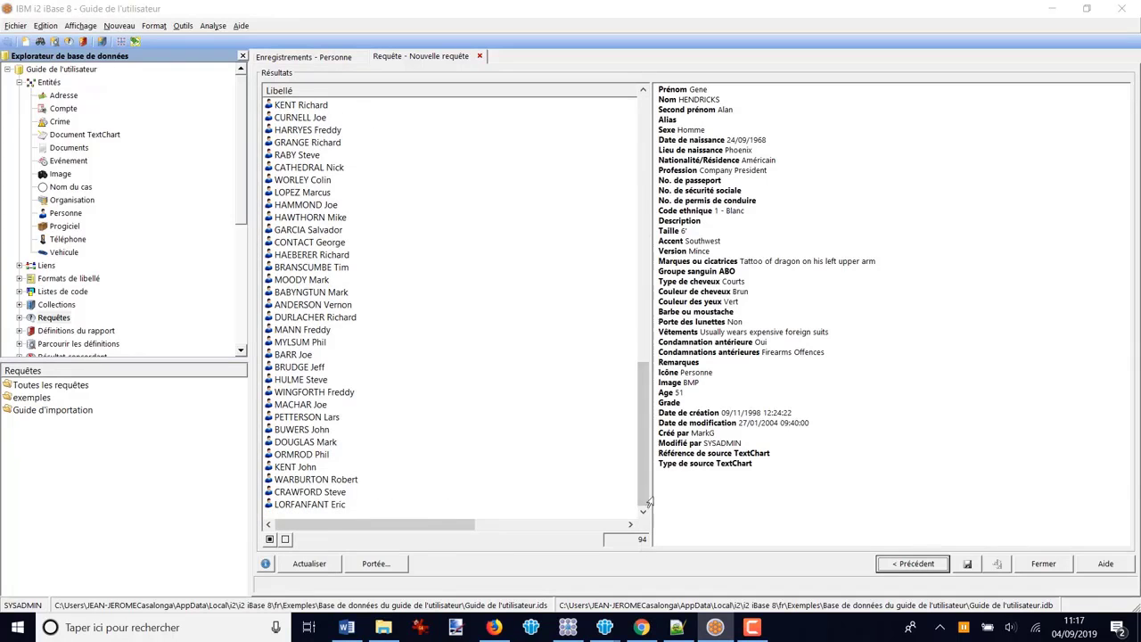
pyautogui.scroll(2, 646, 426)
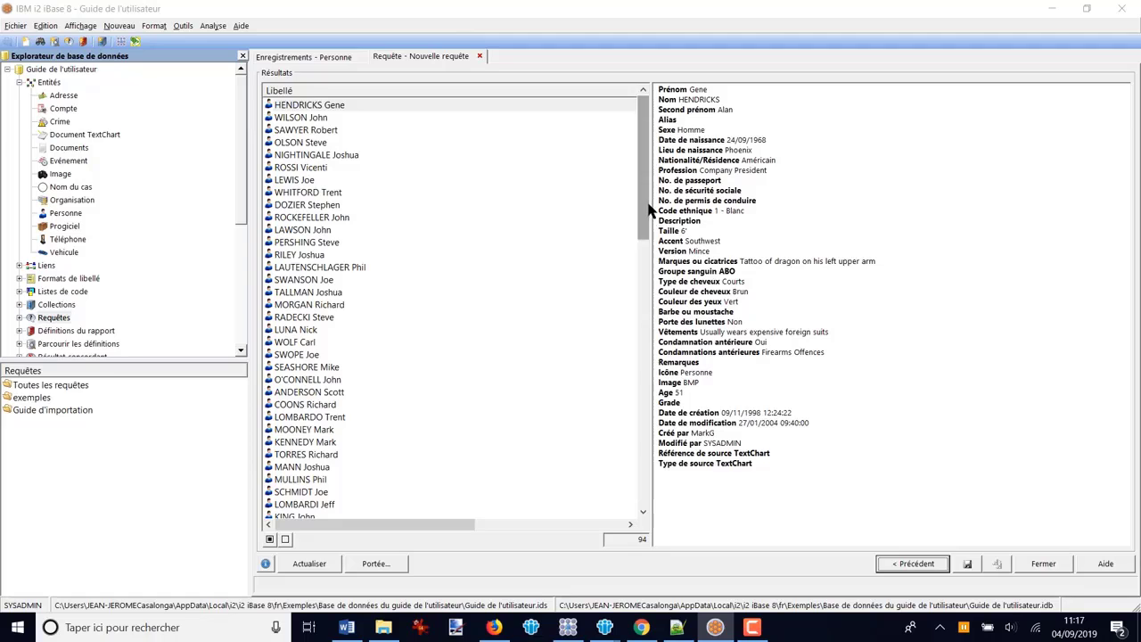
# Step: Save the query as "Personnes - Cheveux Courts" in the exemples category
pyautogui.click(968, 564)
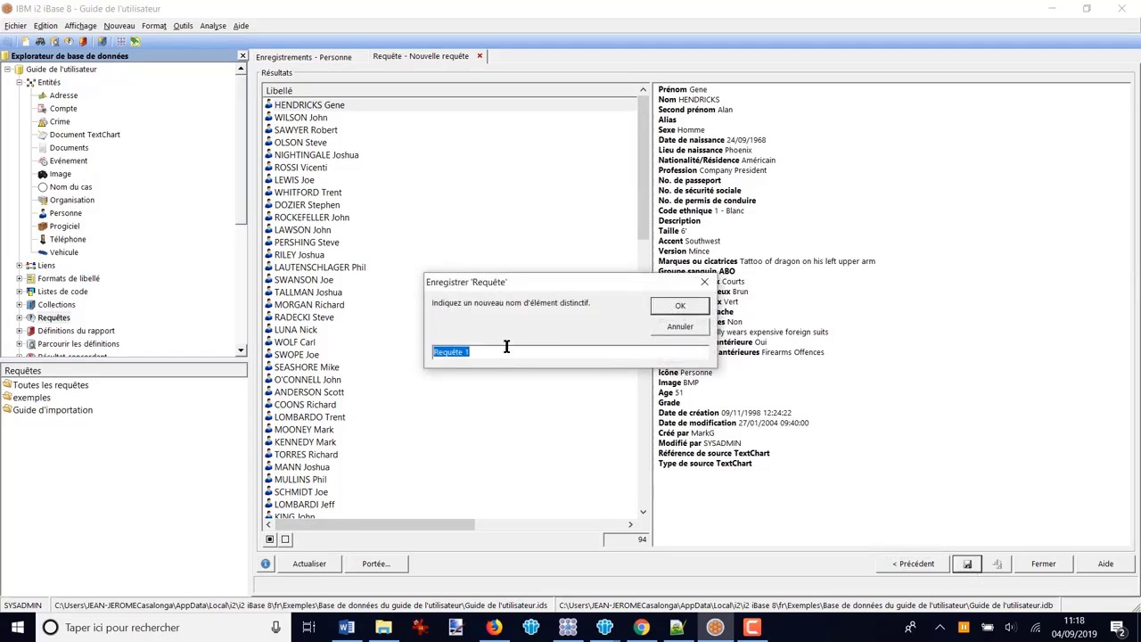
pyautogui.write('Personnes - Cheveux Courts')
pyautogui.click(678, 307)
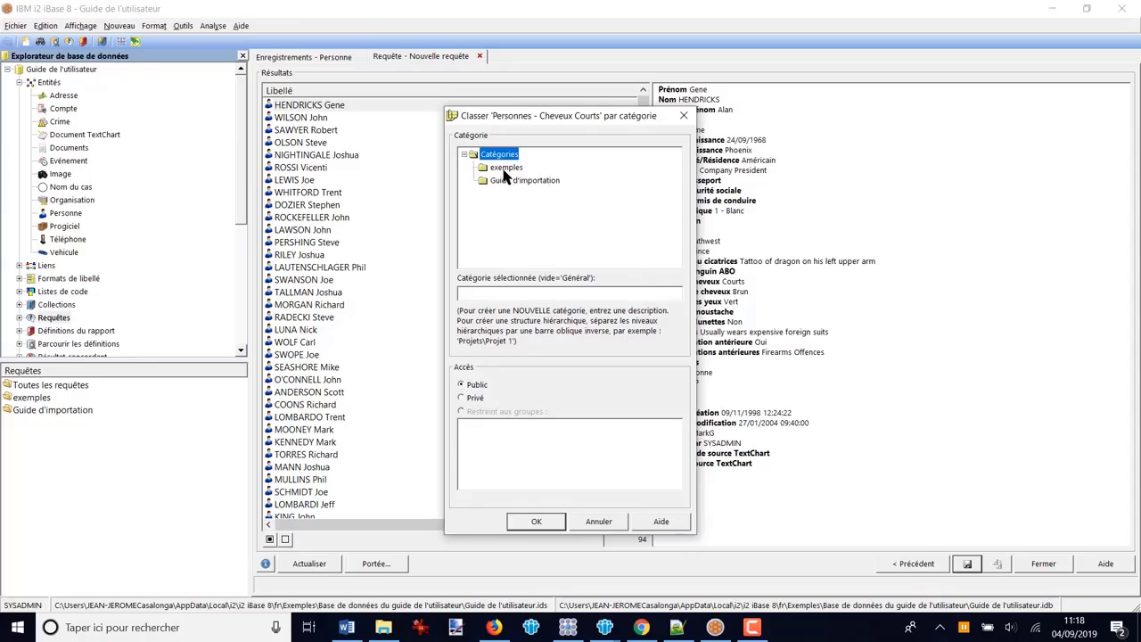
pyautogui.click(505, 167)
pyautogui.click(540, 521)
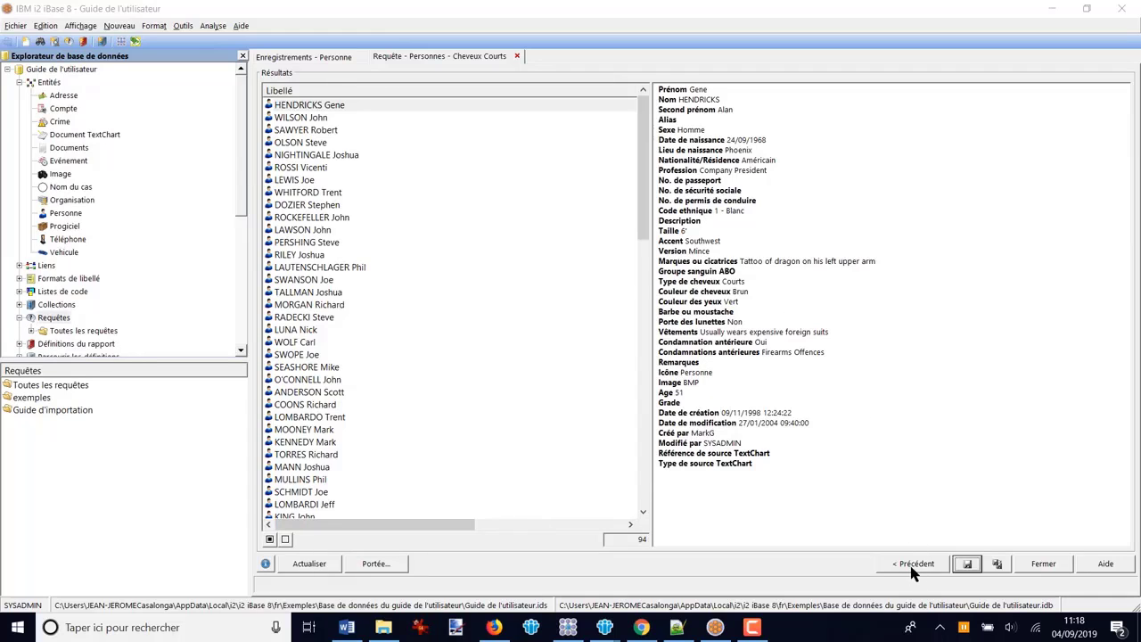
# Step: Return to the query's conditions, set the Type de cheveux value to Longs and display the results
pyautogui.click(913, 564)
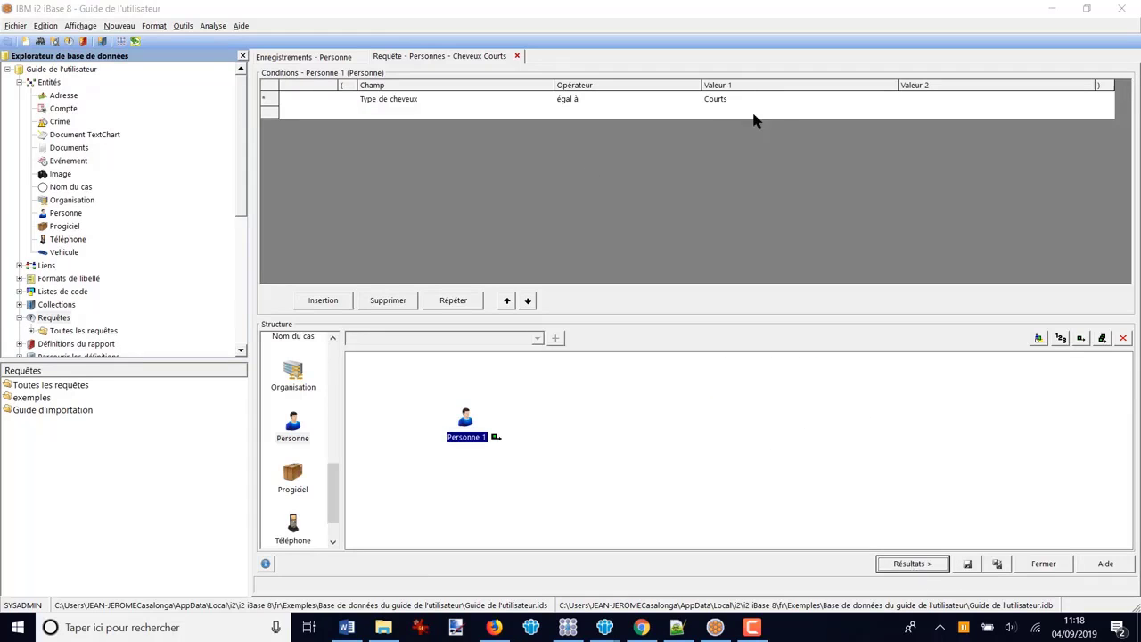
pyautogui.click(785, 107)
pyautogui.click(889, 102)
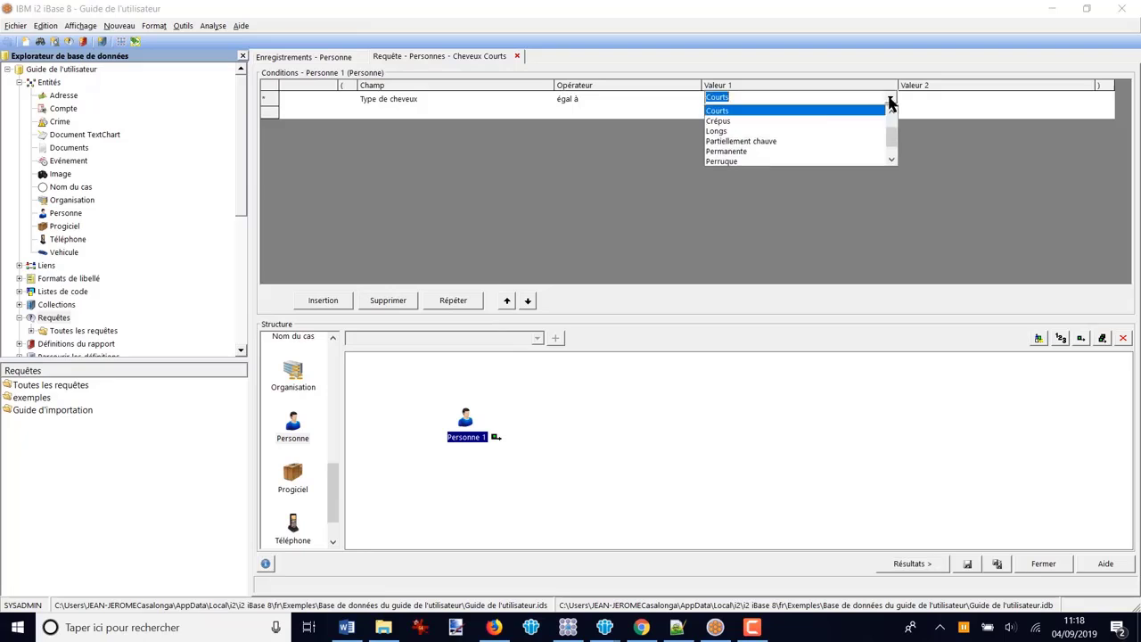
pyautogui.click(725, 131)
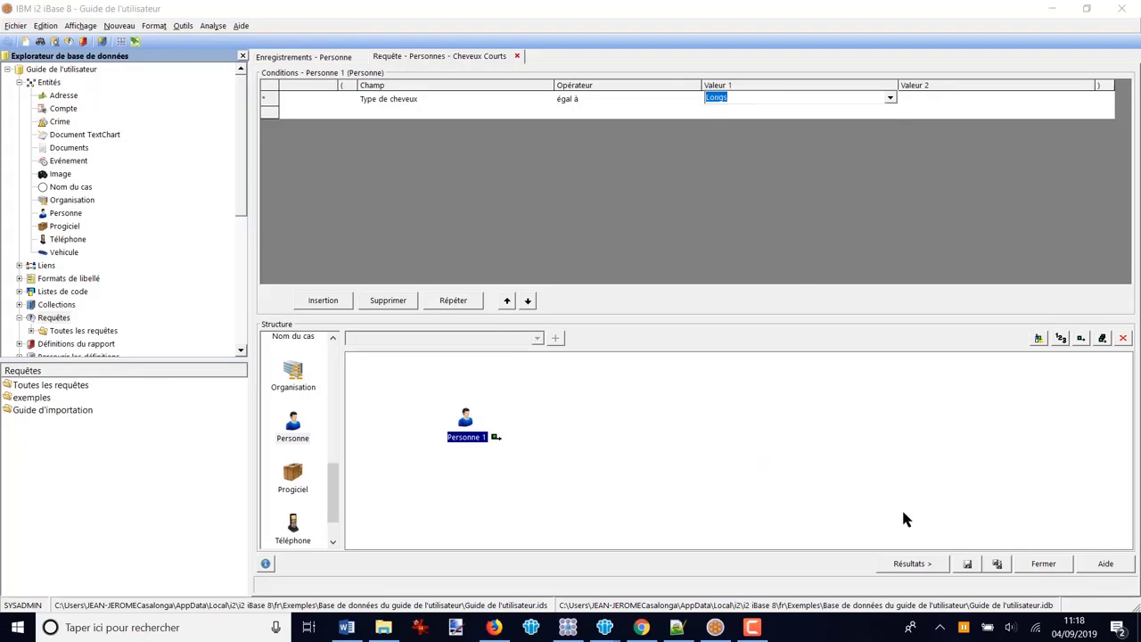
pyautogui.click(912, 564)
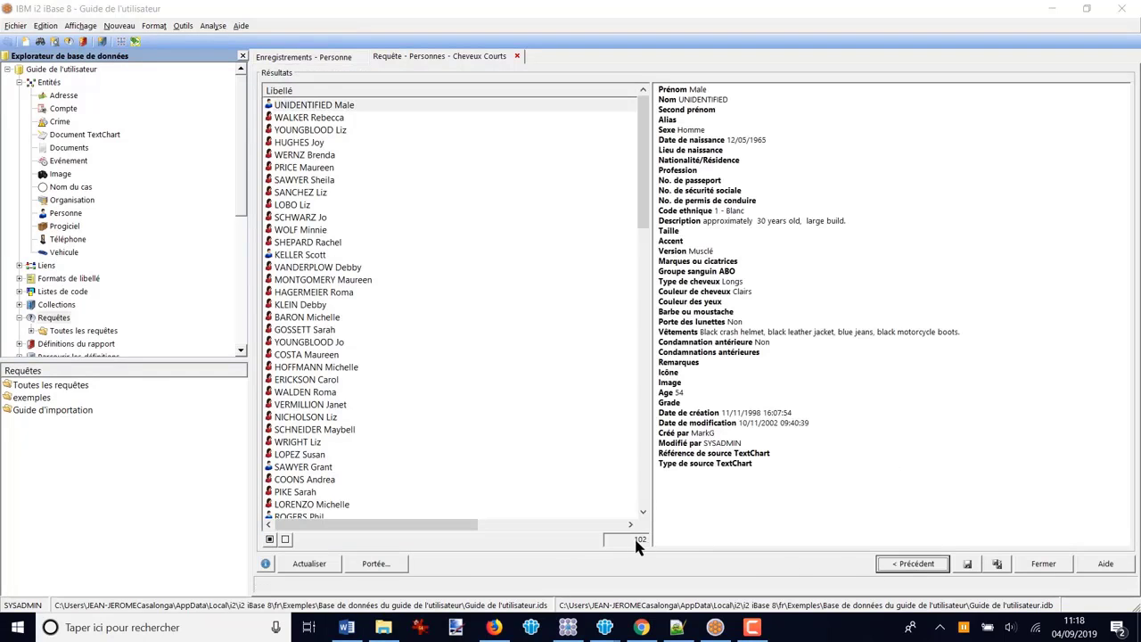
pyautogui.moveTo(642, 174); pyautogui.dragTo(722, 165)
# Step: Add all the resulting records to a new collection named "Personnes - Cheveux longs" in the exemples category
pyautogui.click(271, 538)
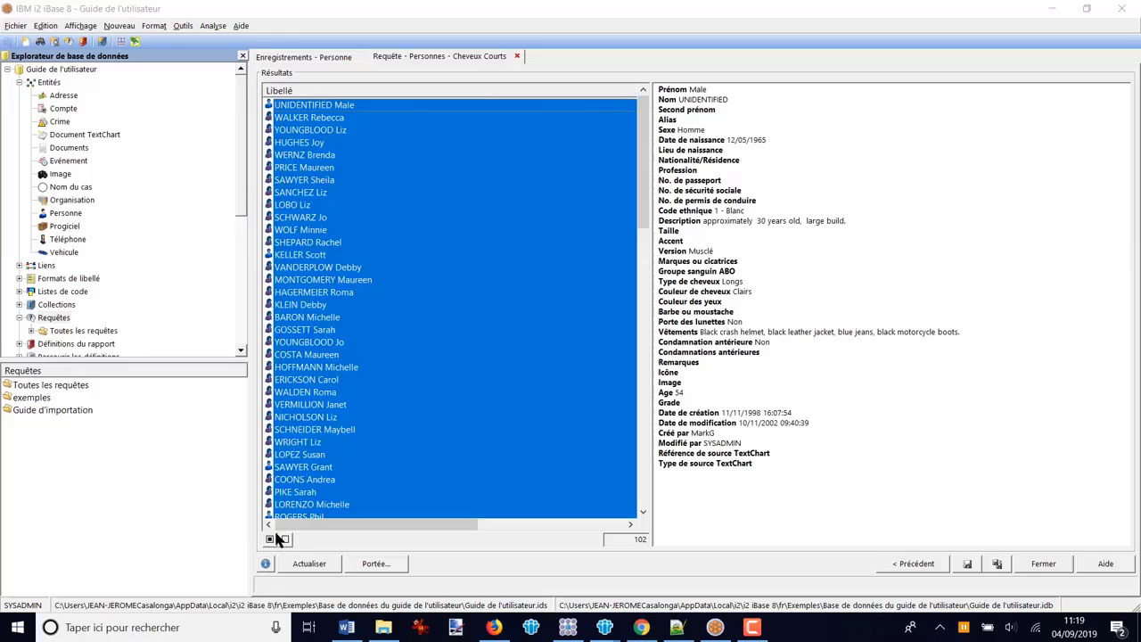
pyautogui.rightClick(362, 274)
pyautogui.click(405, 292)
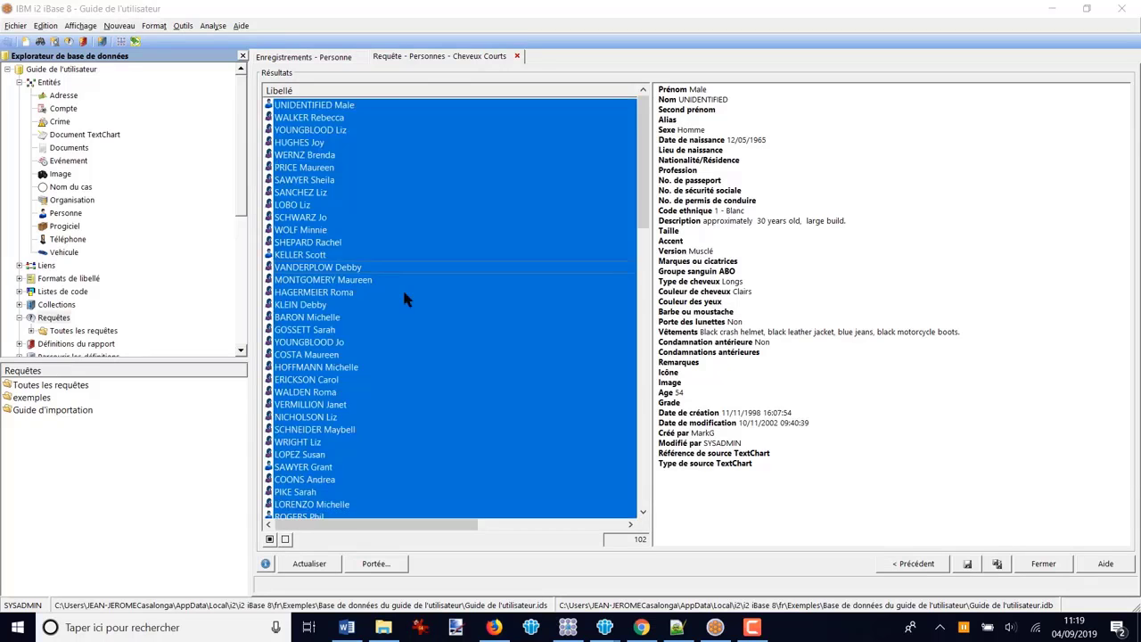
pyautogui.write('Pers')
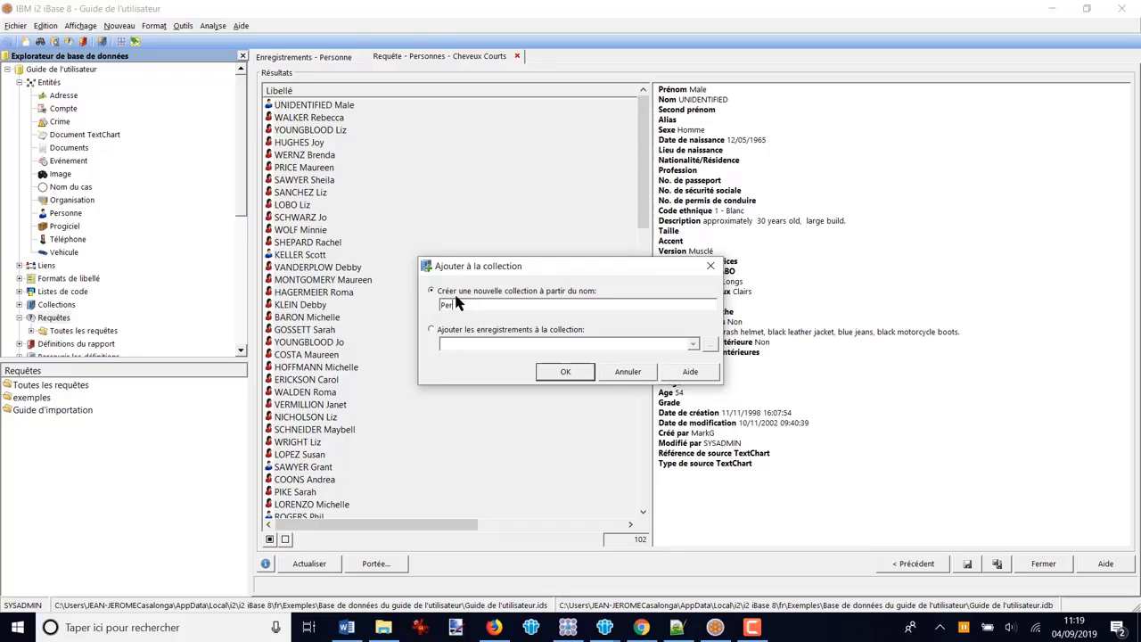
pyautogui.write('onnes - Cheveux longs')
pyautogui.click(562, 371)
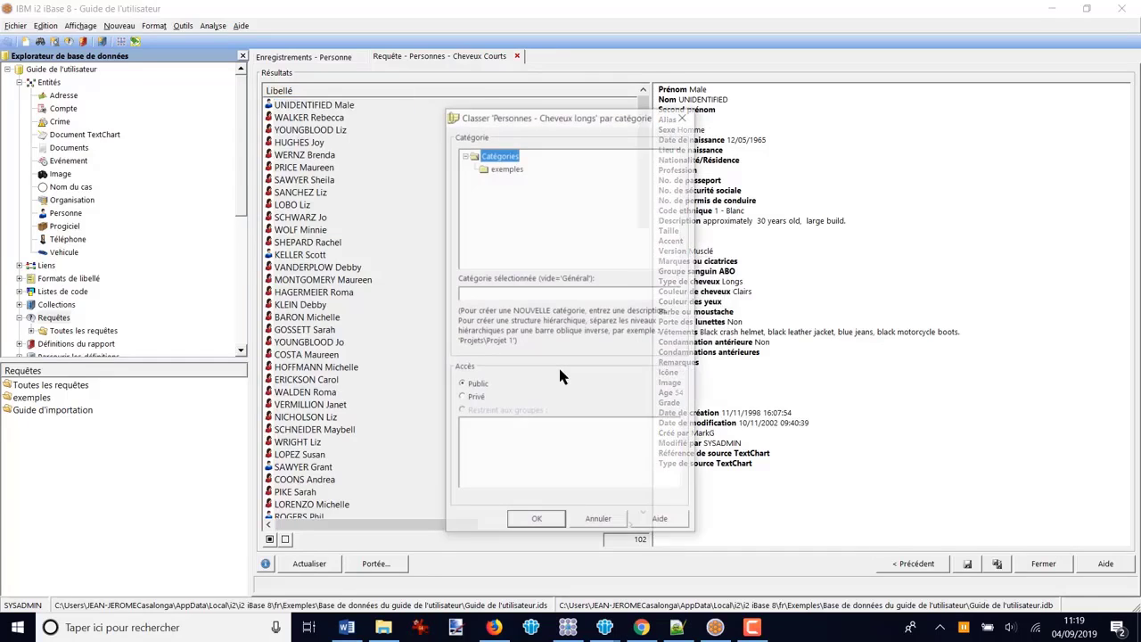
pyautogui.click(501, 170)
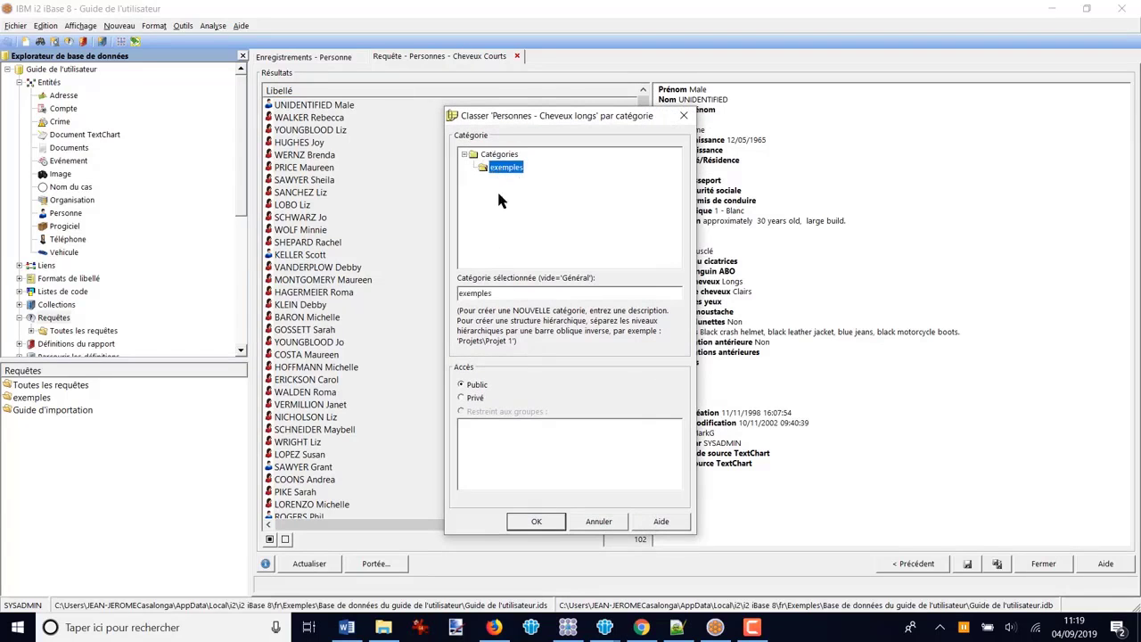
pyautogui.click(527, 517)
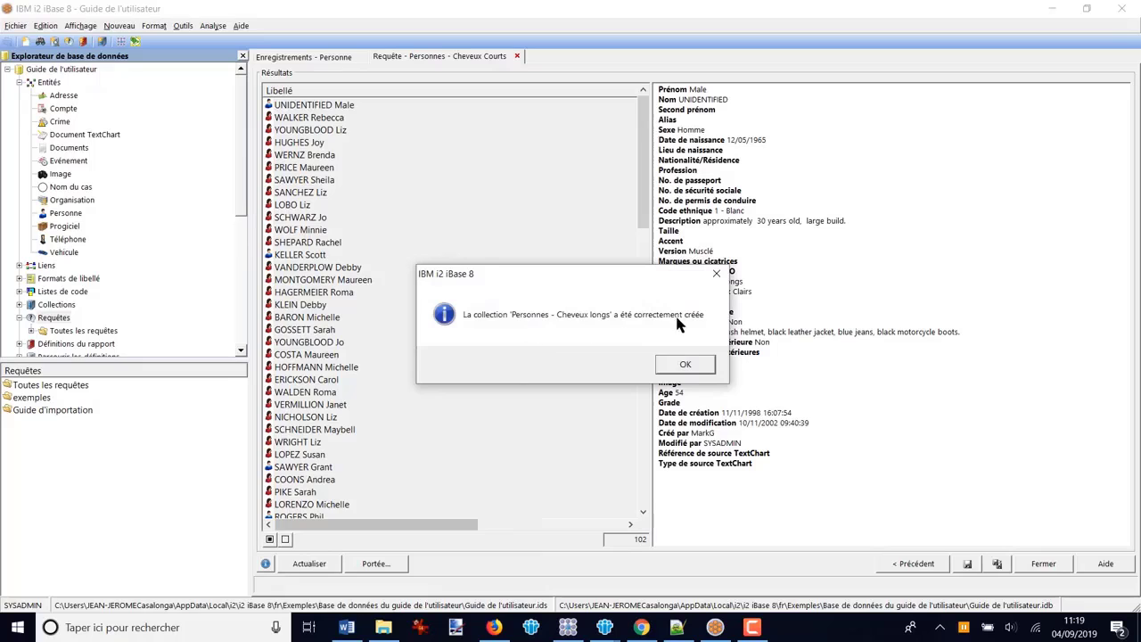
pyautogui.click(684, 367)
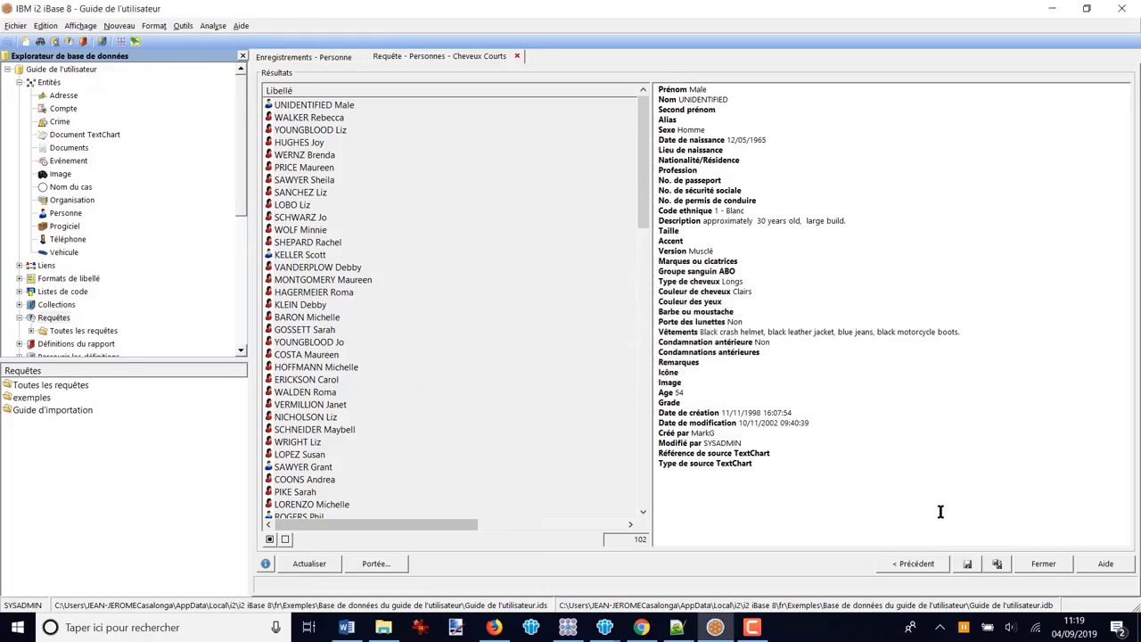
# Step: Close the query without saving its changes and open the function for assigning icons to records
pyautogui.click(1045, 565)
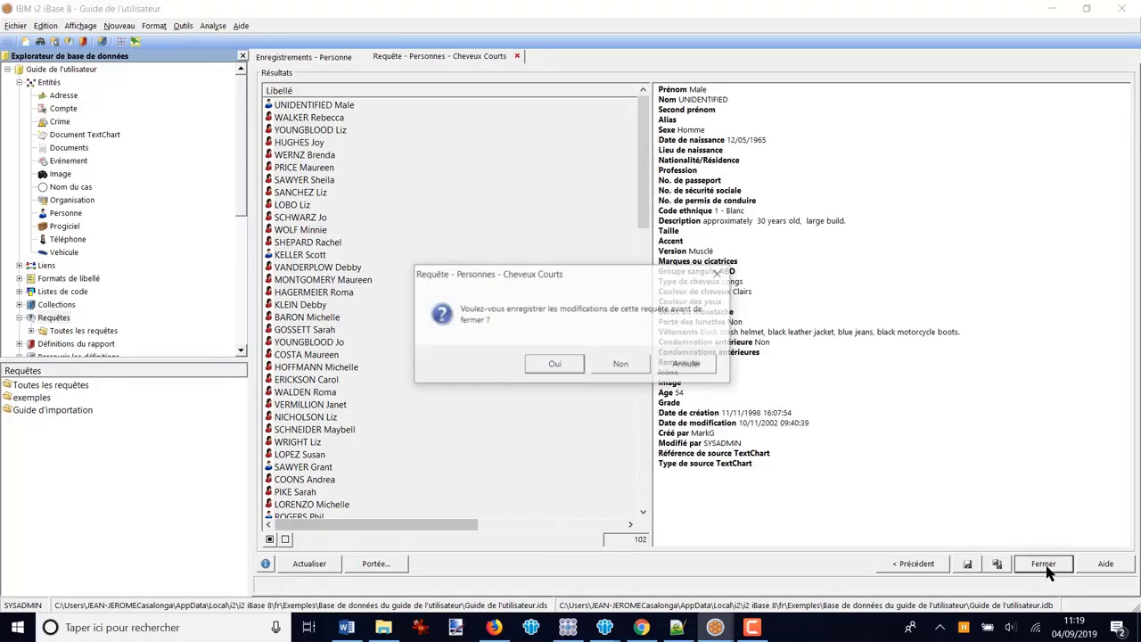
pyautogui.click(622, 364)
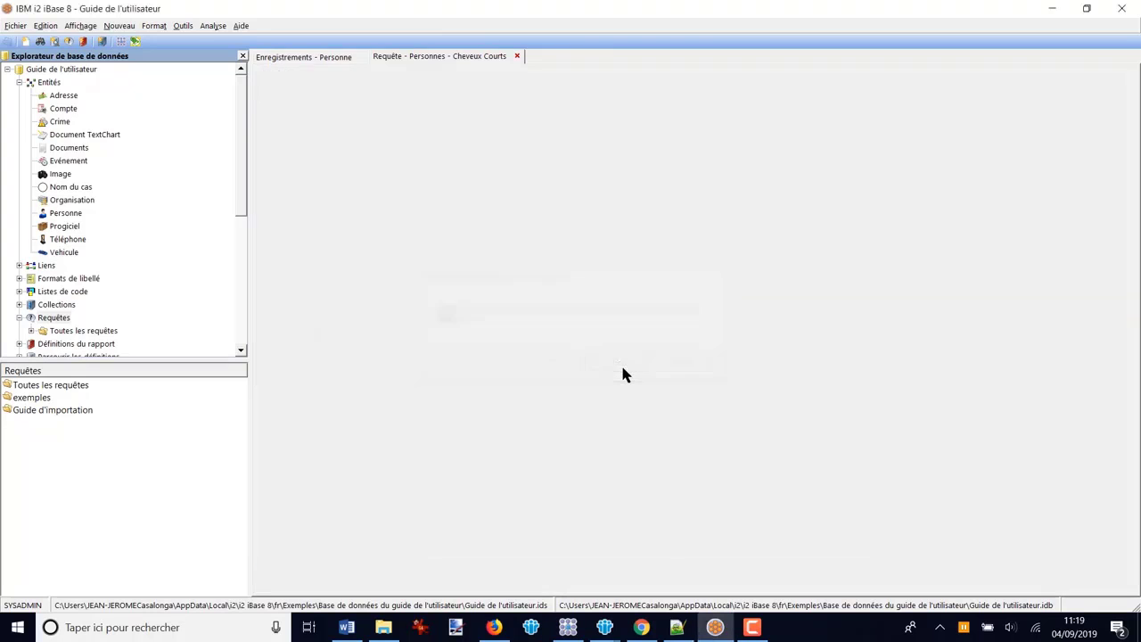
pyautogui.click(46, 25)
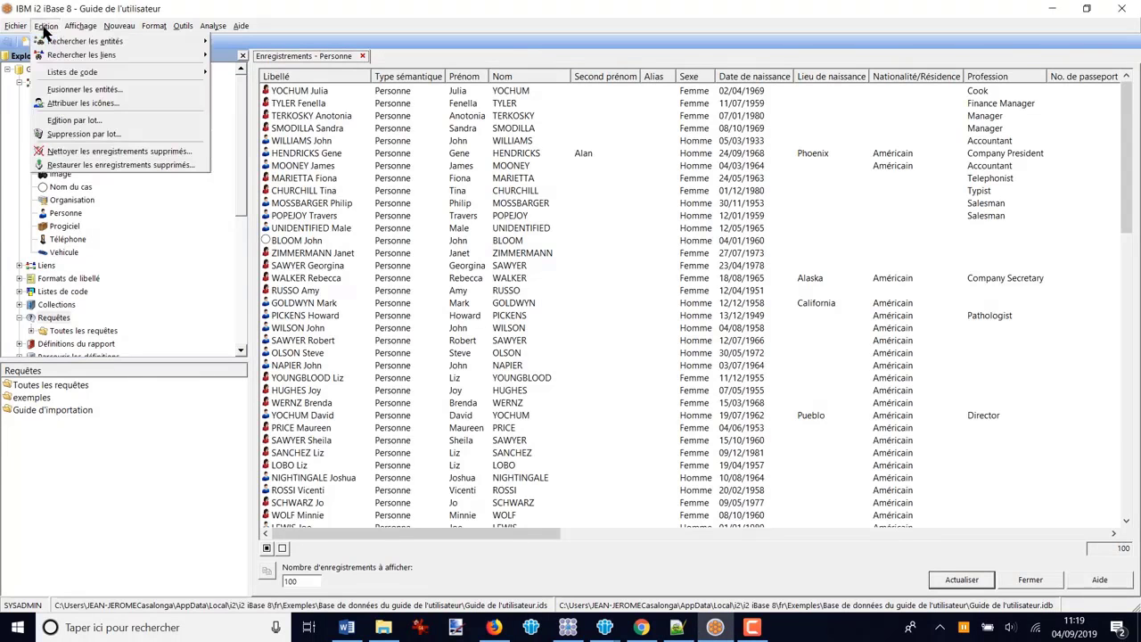
pyautogui.moveTo(62, 73)
pyautogui.click(80, 103)
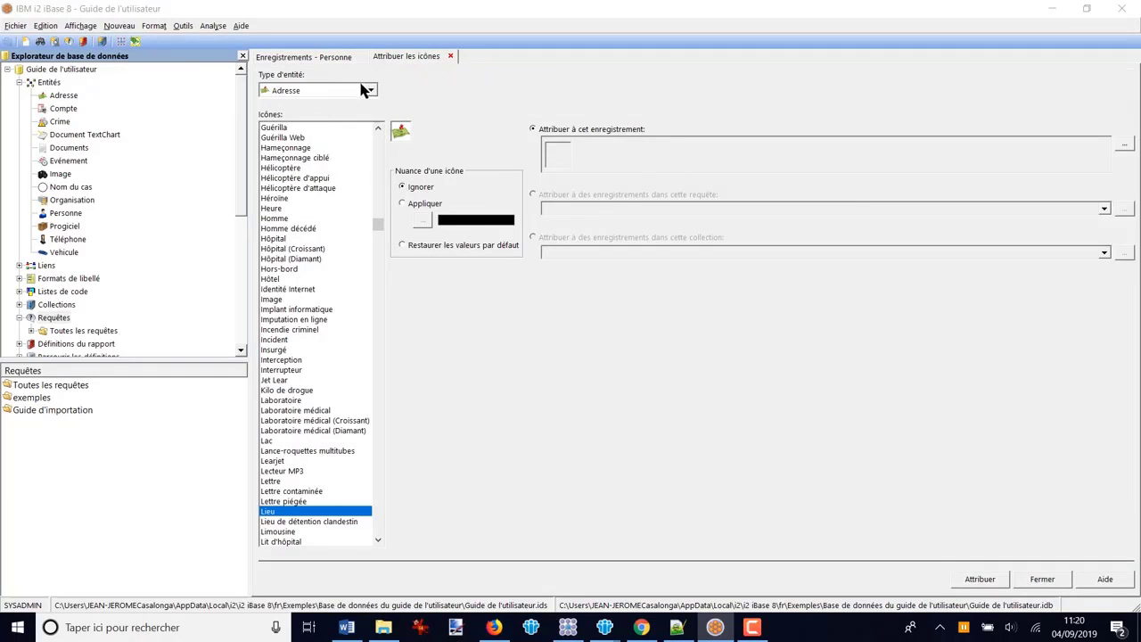
# Step: Look through the available entity types and the icons offered for the Adresse entity type
pyautogui.click(373, 92)
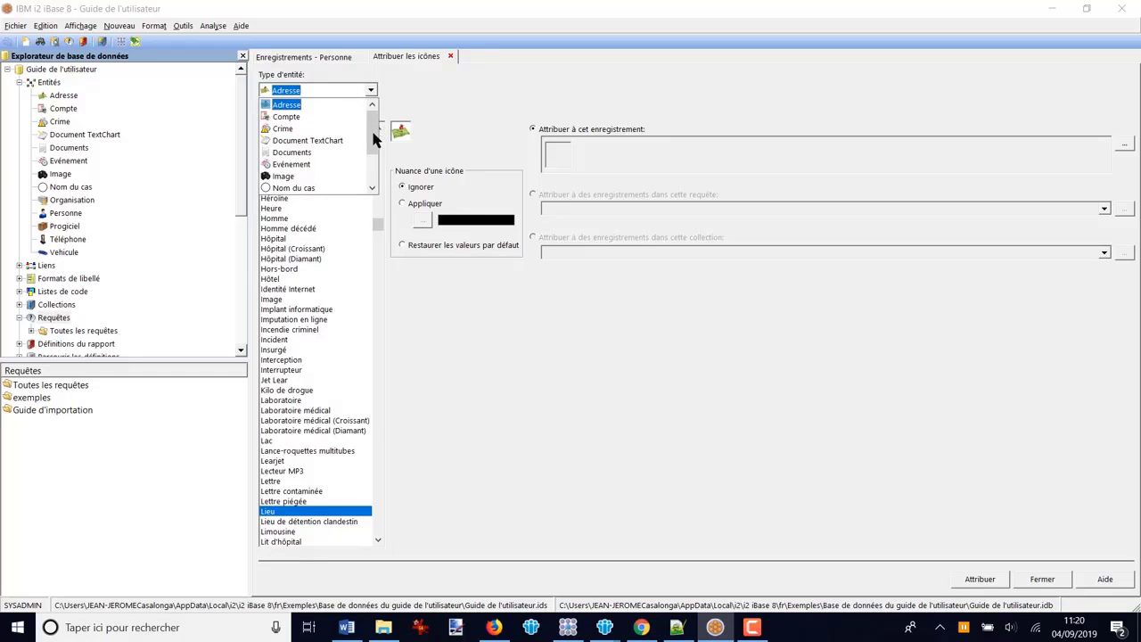
pyautogui.moveTo(371, 135)
pyautogui.mouseDown()
pyautogui.moveTo(375, 158)
pyautogui.moveTo(376, 121)
pyautogui.mouseUp()
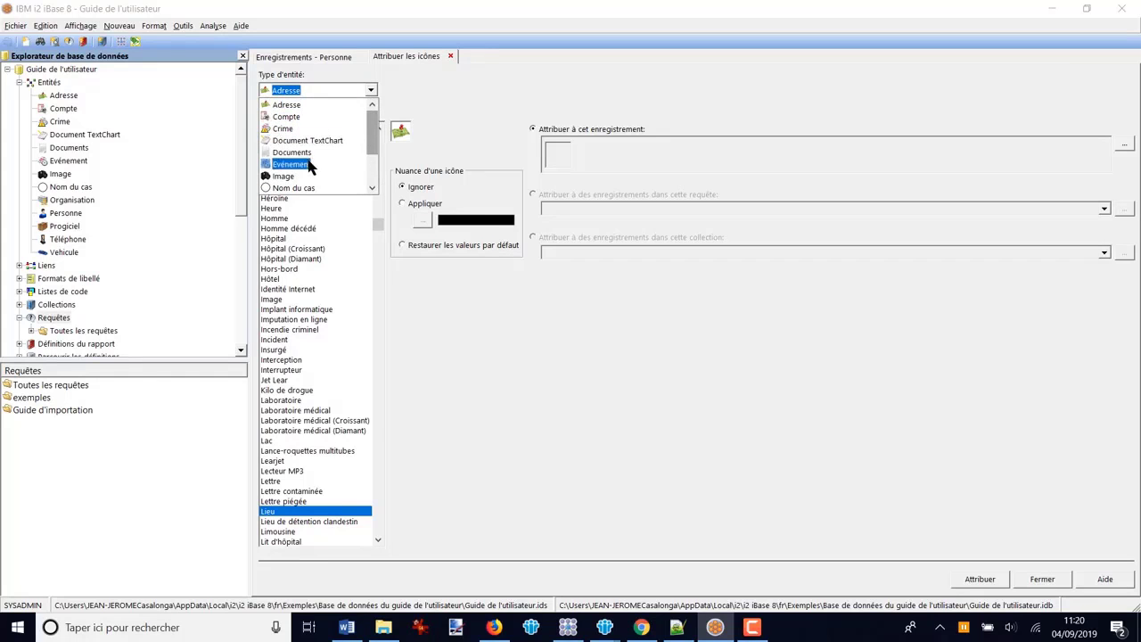
pyautogui.click(372, 90)
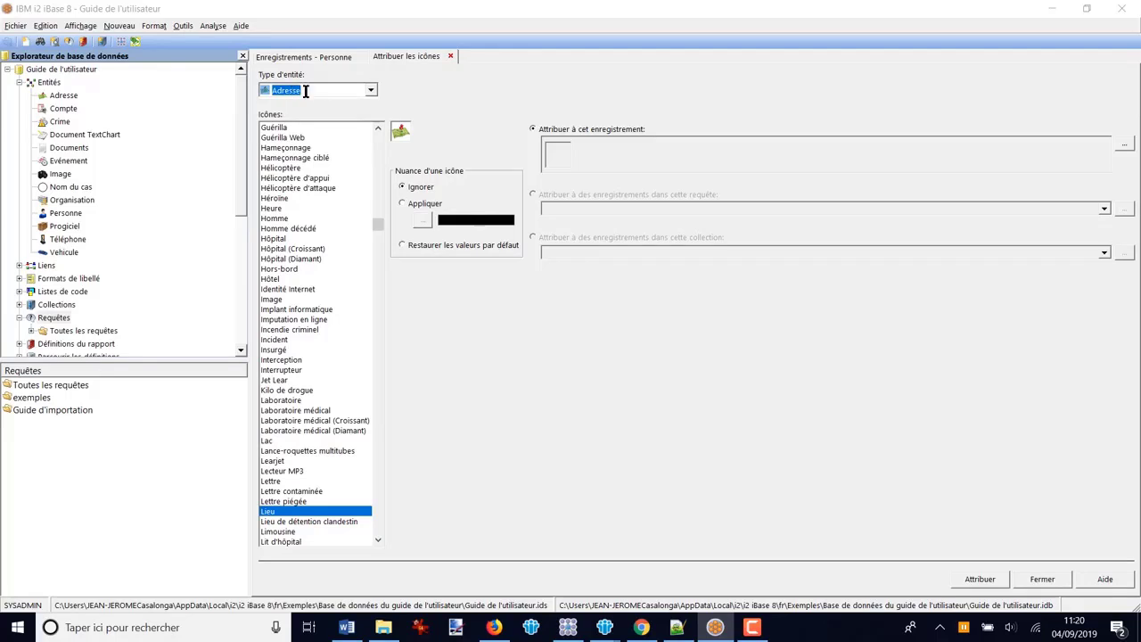
pyautogui.moveTo(379, 221); pyautogui.dragTo(395, 127)
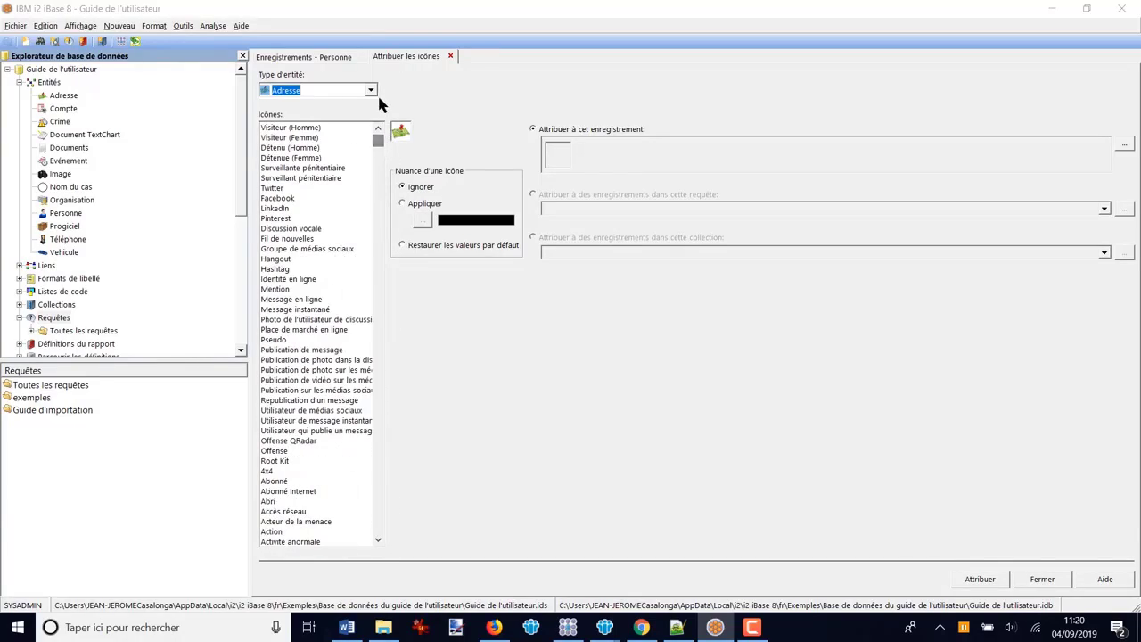
# Step: Display the icons offered for the Personne entity type and return to the Adresse entity type
pyautogui.click(372, 92)
pyautogui.scroll(-2, 343, 138)
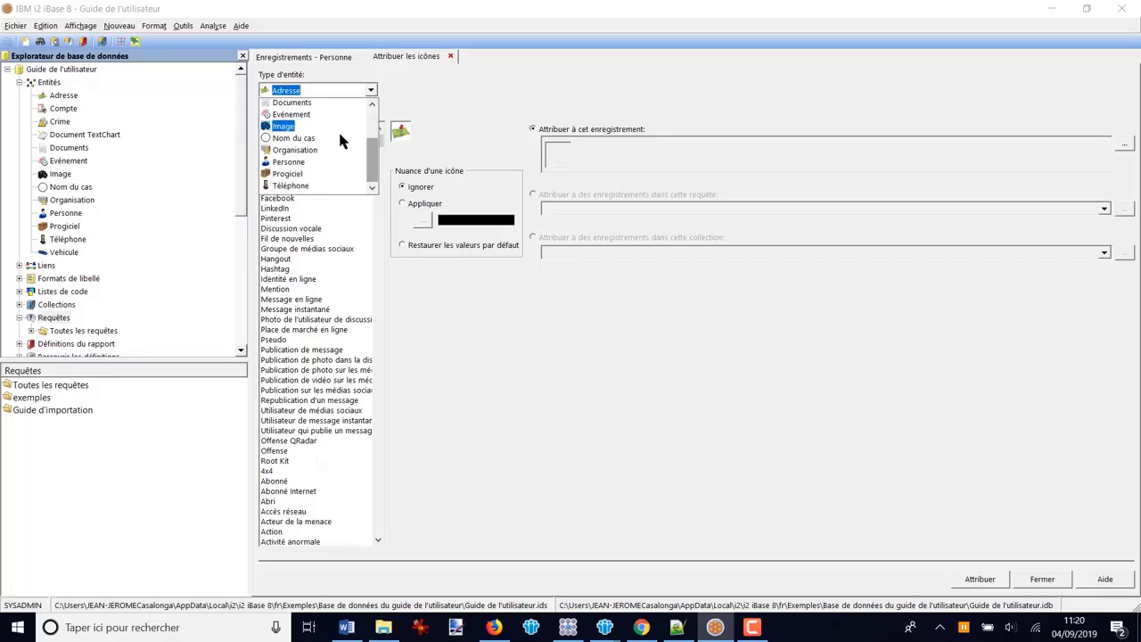
pyautogui.click(297, 153)
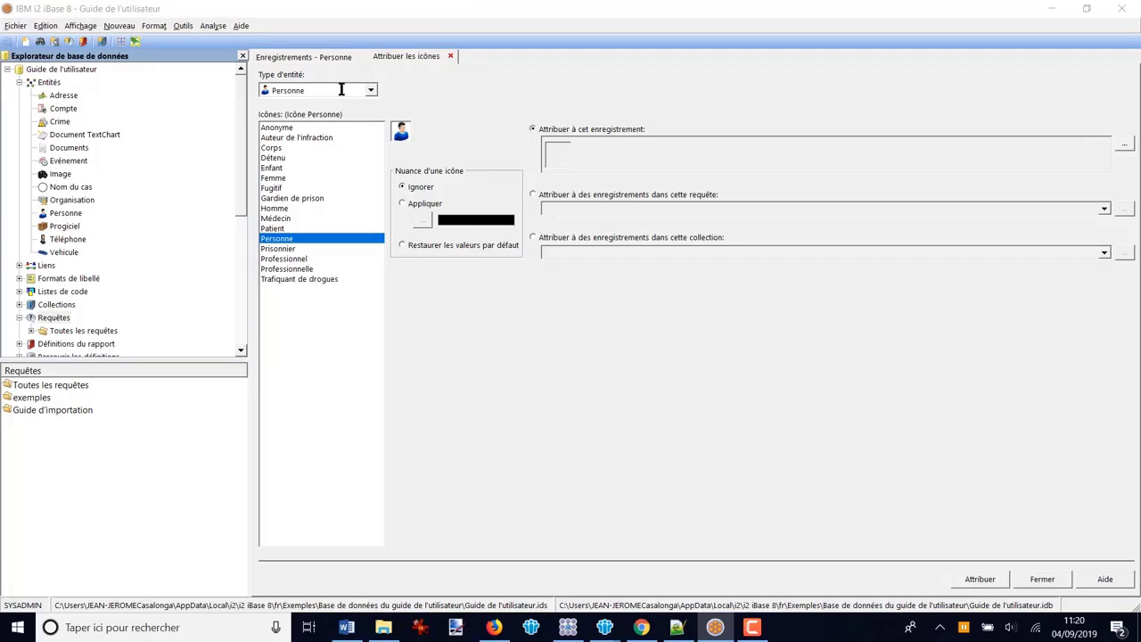
pyautogui.click(370, 91)
pyautogui.scroll(3, 377, 152)
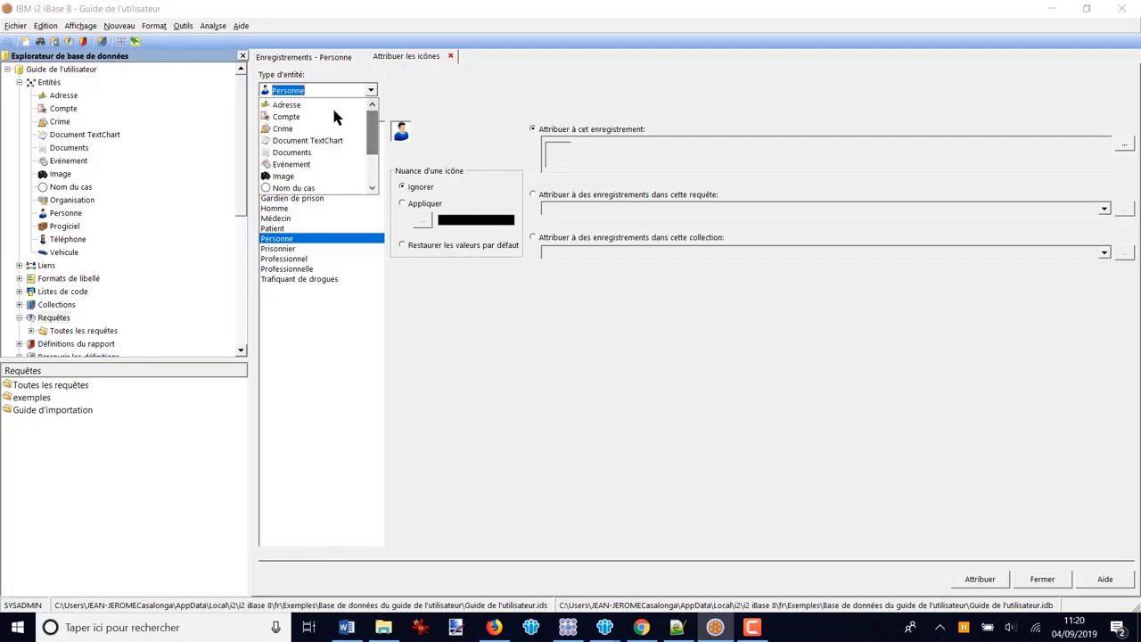
pyautogui.click(298, 106)
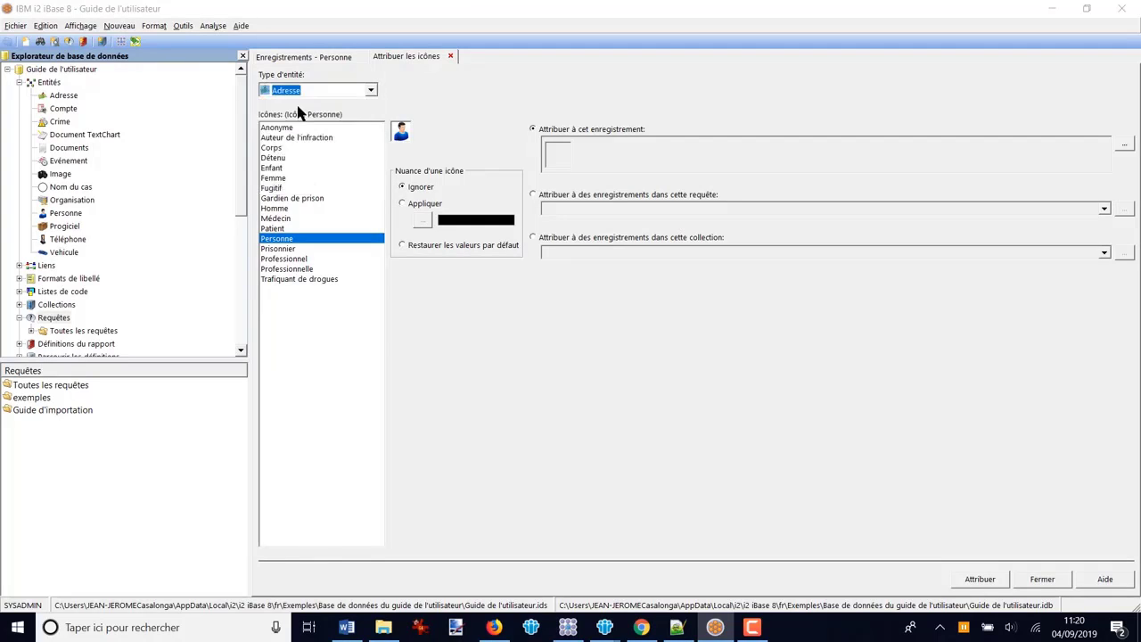
# Step: Examine the field definitions of the Adresse and Personne entities, including Personne's Icône field
pyautogui.click(63, 96)
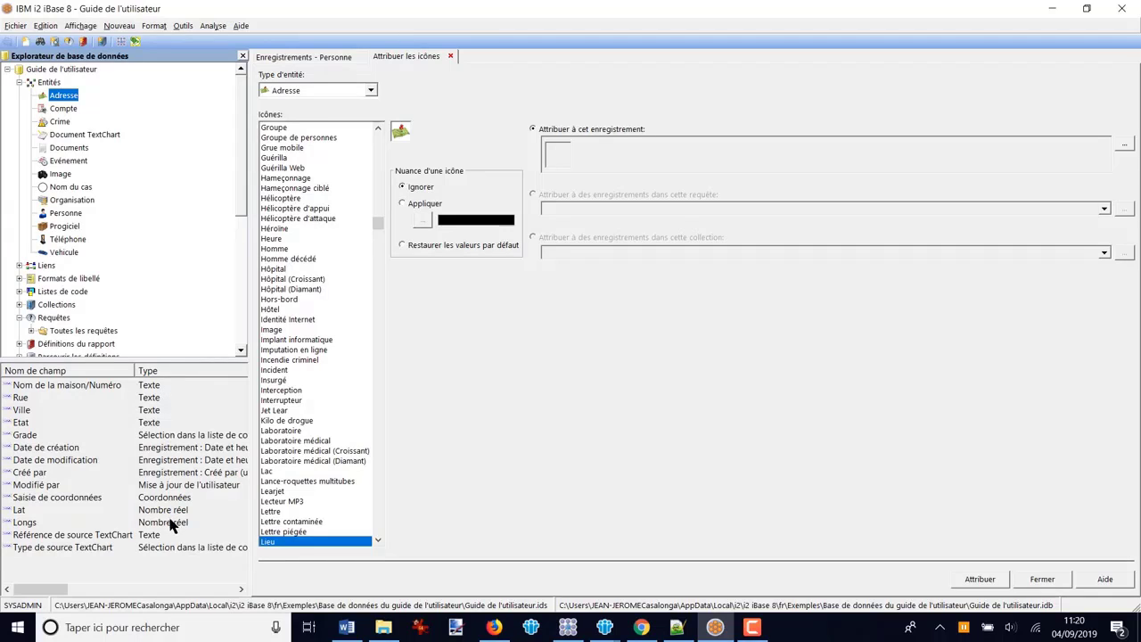
pyautogui.click(177, 435)
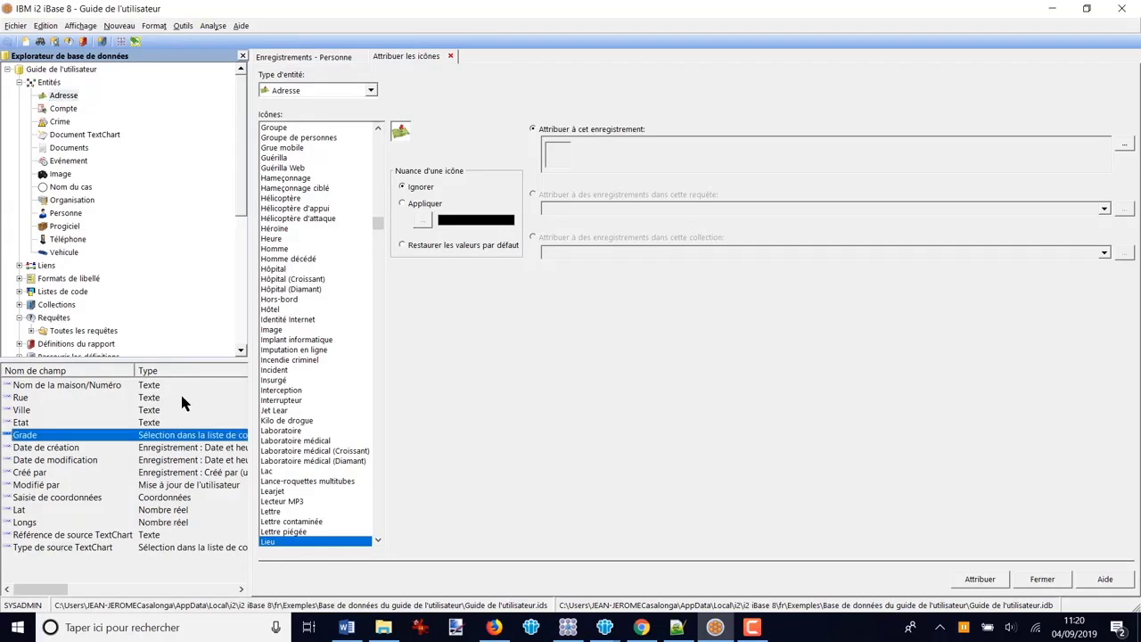
pyautogui.click(70, 214)
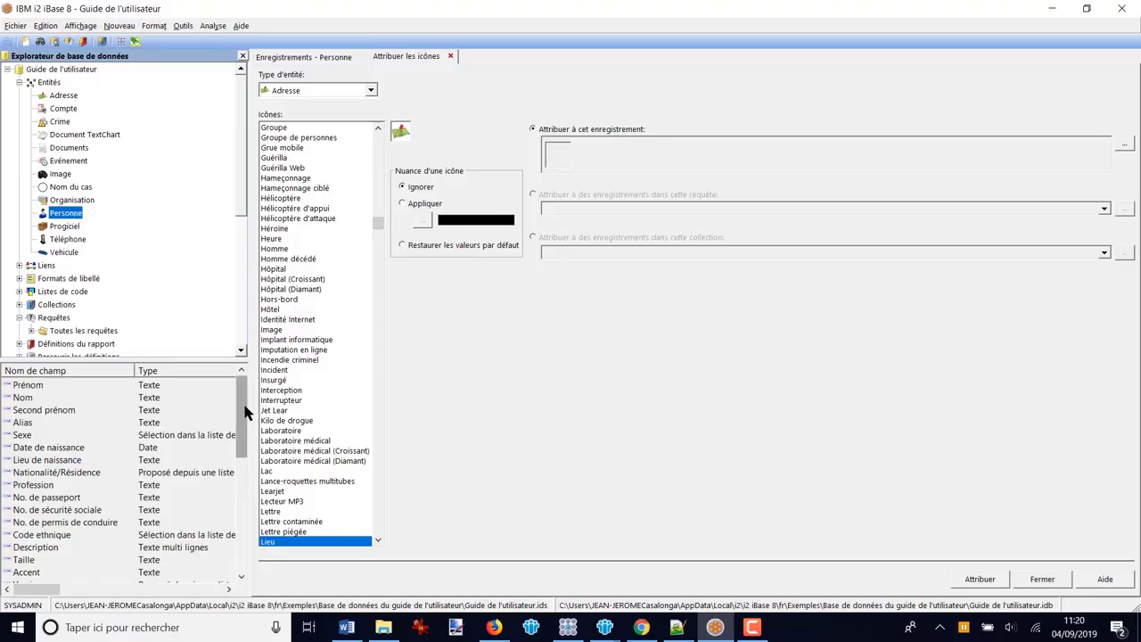
pyautogui.moveTo(242, 416); pyautogui.dragTo(241, 505)
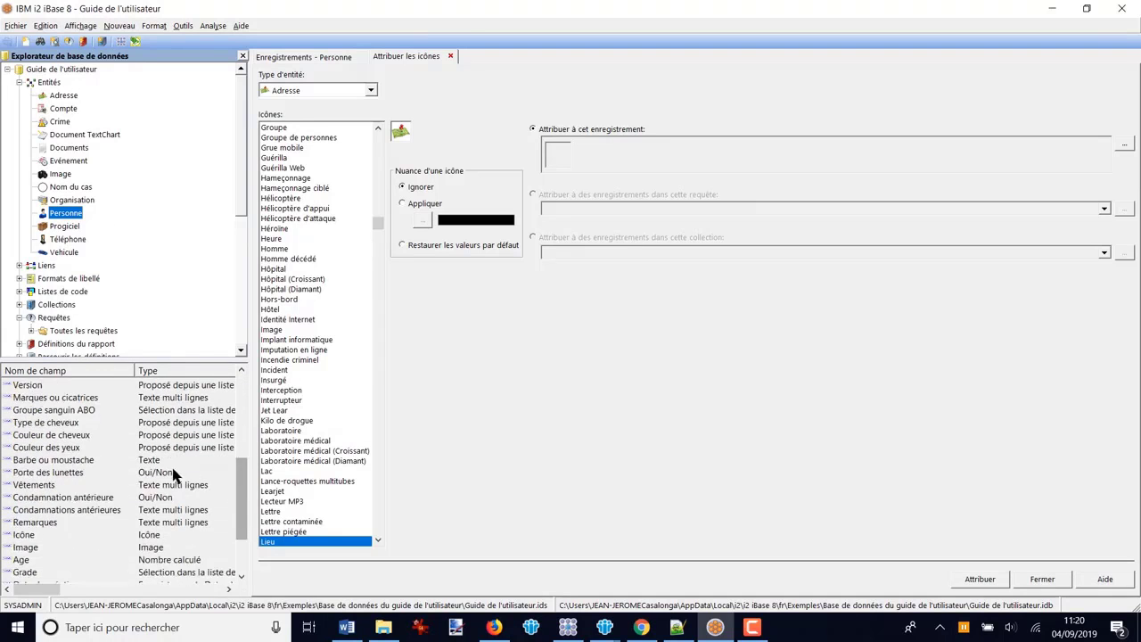
pyautogui.click(152, 540)
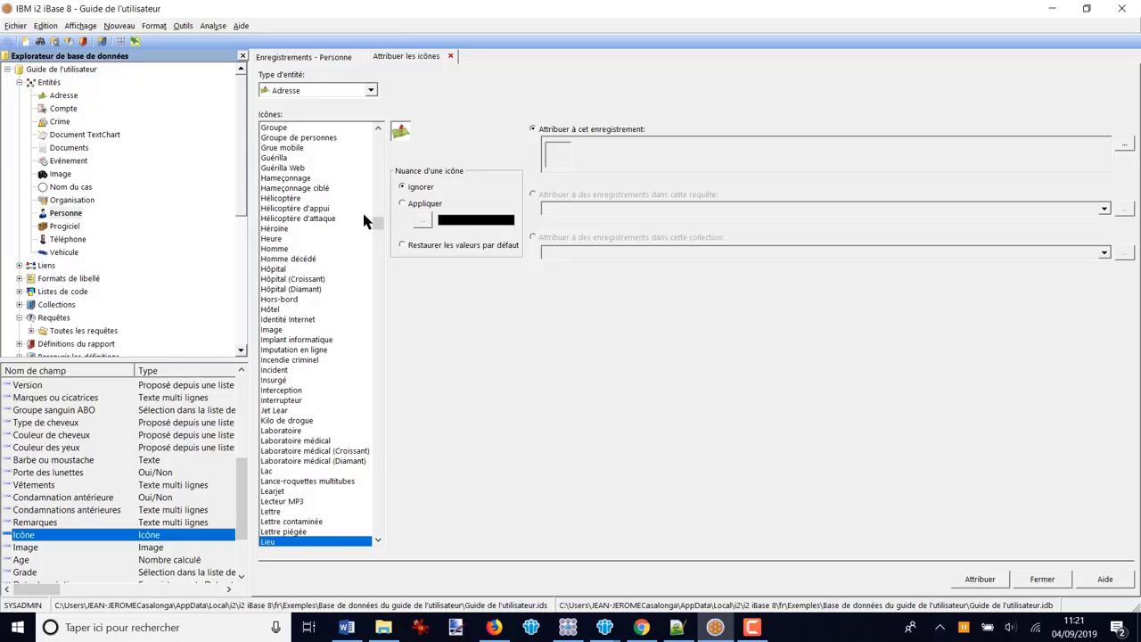
# Step: Review the Adresse icons from the start of the list and set the entity type for icon assignment to Personne
pyautogui.moveTo(379, 228); pyautogui.dragTo(379, 136)
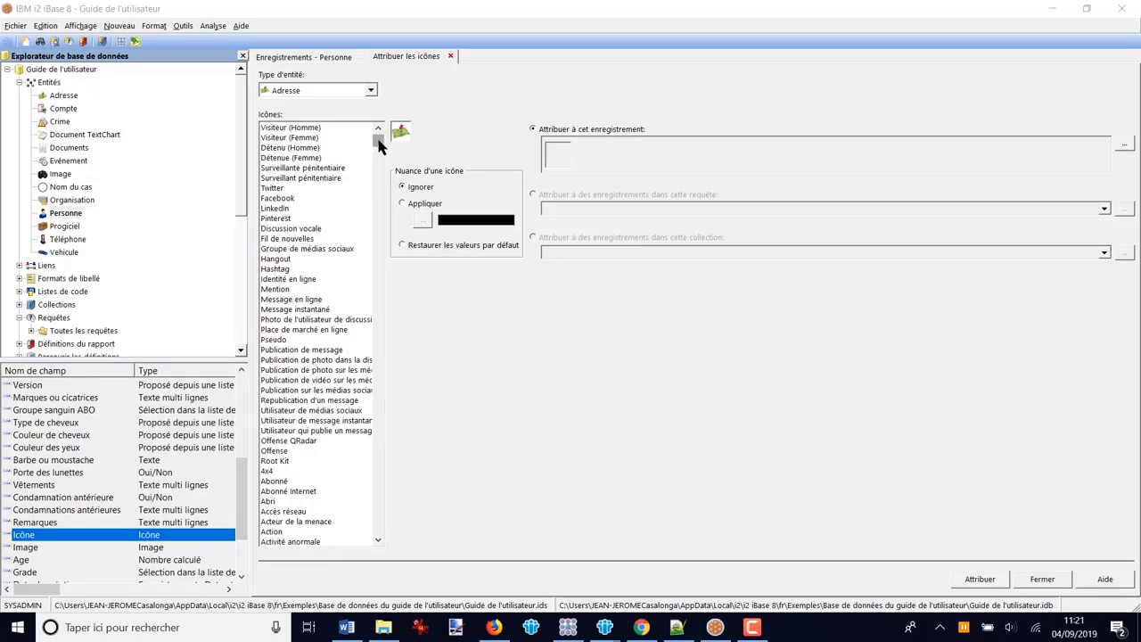
pyautogui.moveTo(378, 143)
pyautogui.mouseDown()
pyautogui.moveTo(377, 528)
pyautogui.moveTo(378, 140)
pyautogui.mouseUp()
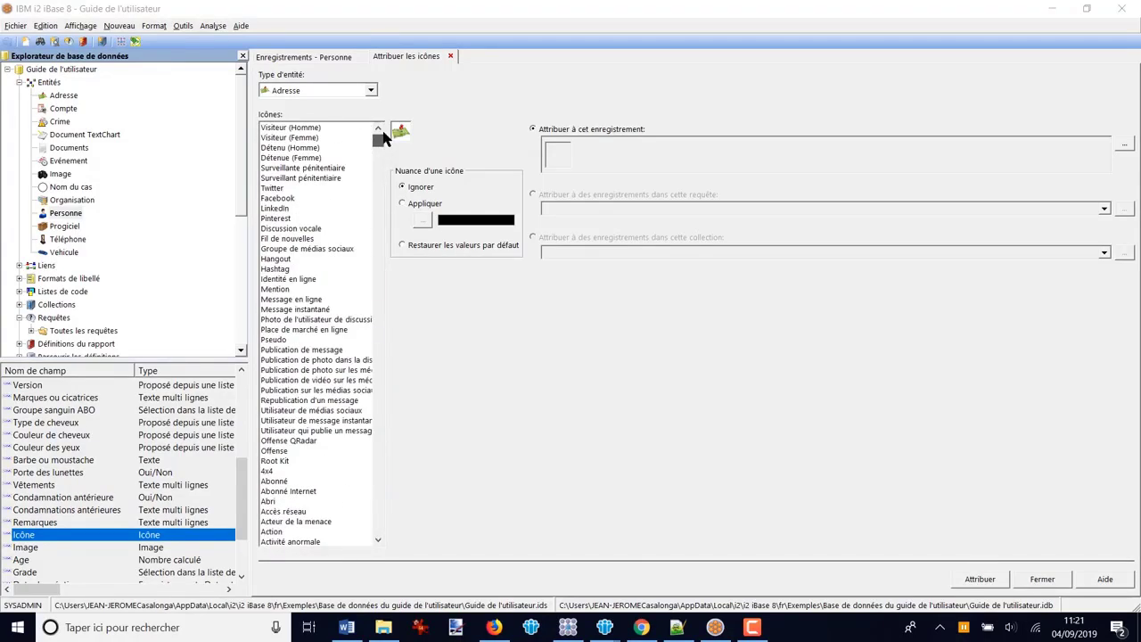
pyautogui.click(372, 91)
pyautogui.scroll(-2, 313, 158)
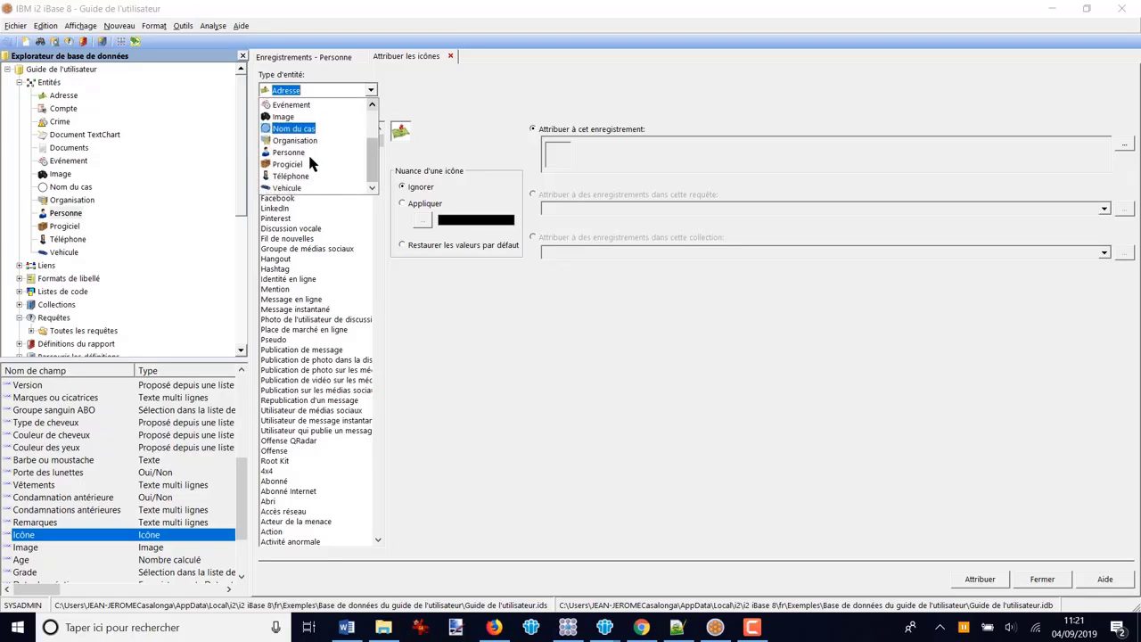
pyautogui.click(288, 153)
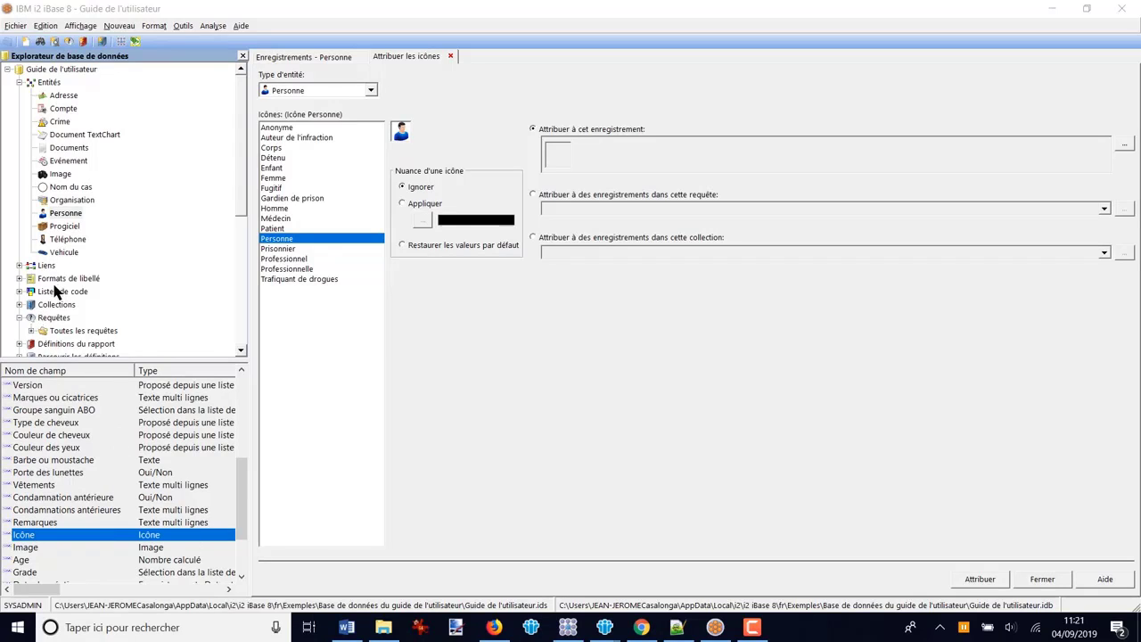
# Step: Open the Icône Personne icon list from the code lists, compare its elements with the icons offered for assignment, and close it
pyautogui.click(19, 294)
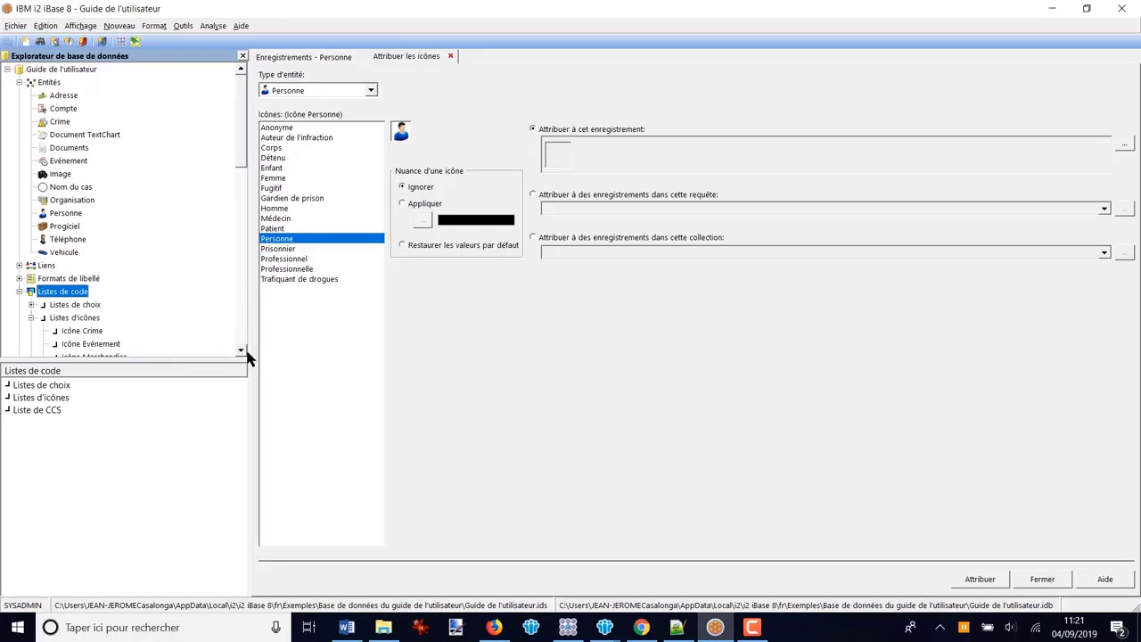
pyautogui.scroll(-2, 241, 351)
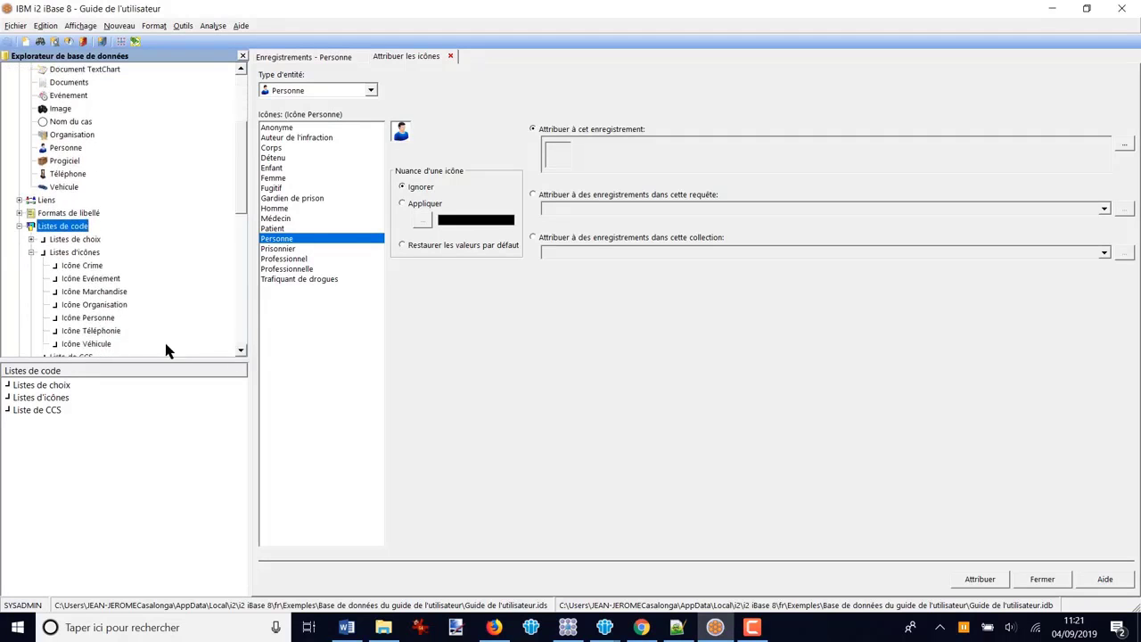
pyautogui.doubleClick(85, 318)
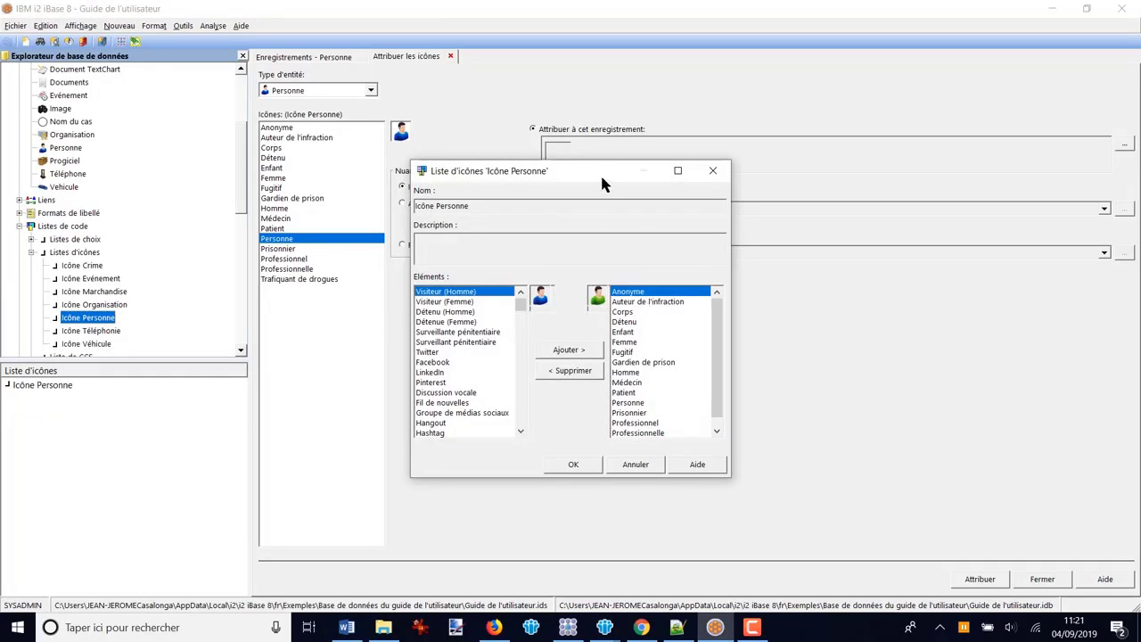
pyautogui.moveTo(599, 178); pyautogui.dragTo(104, 30)
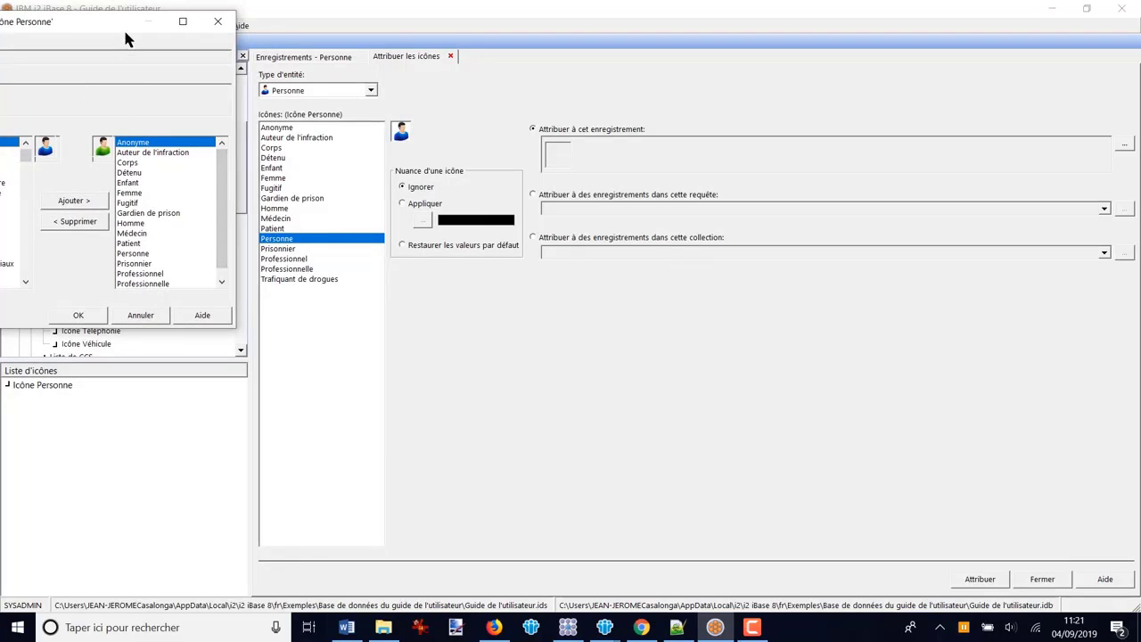
pyautogui.moveTo(114, 29); pyautogui.dragTo(662, 207)
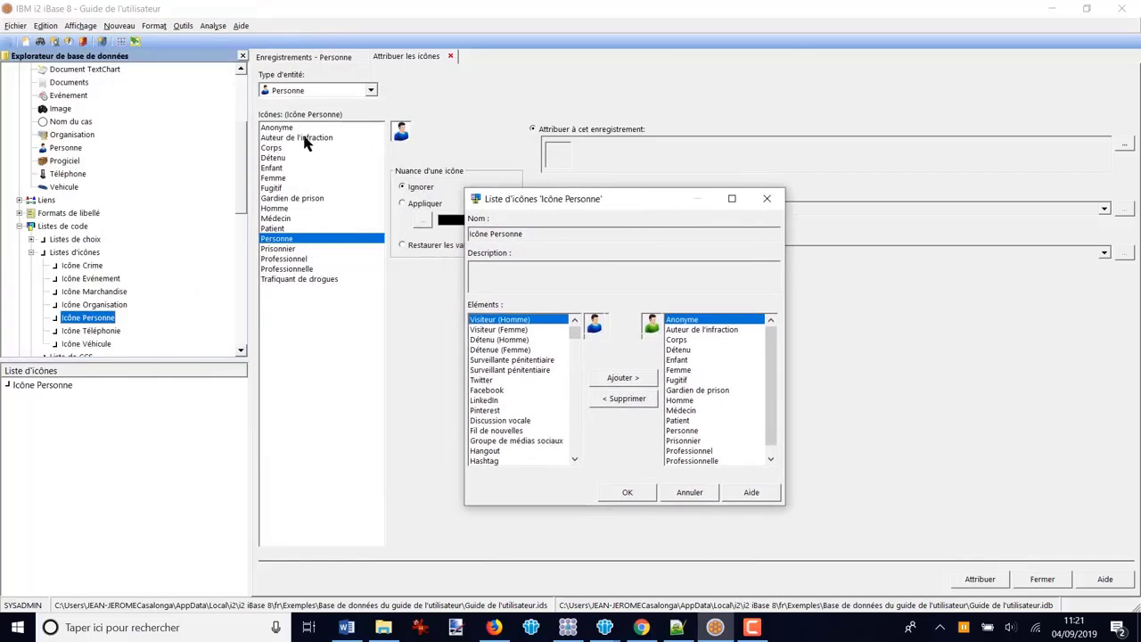
pyautogui.click(769, 202)
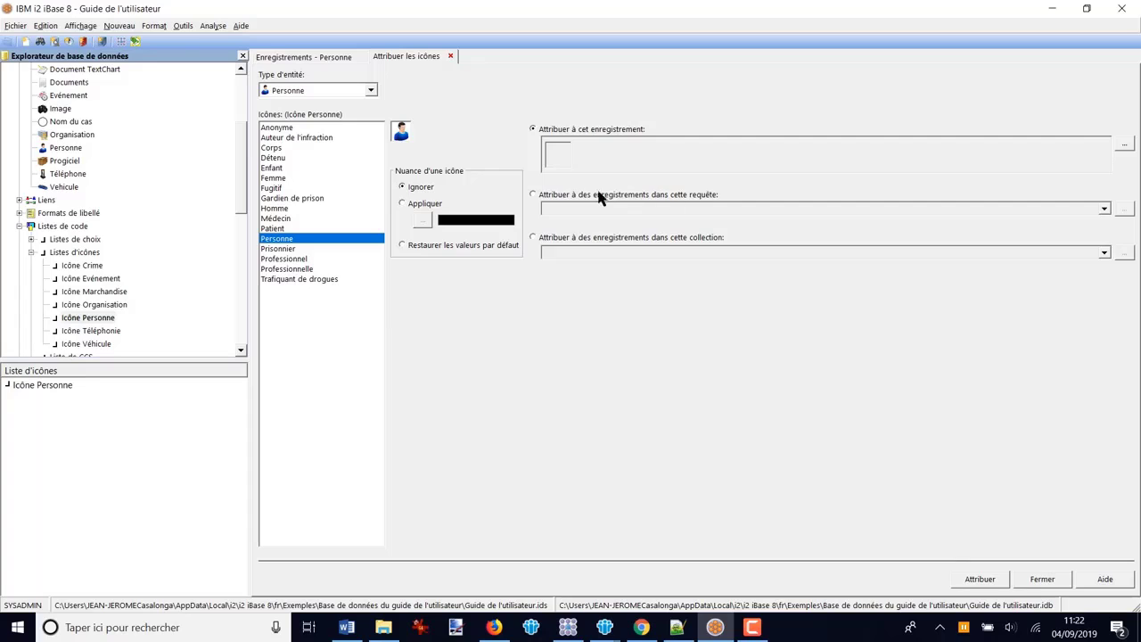
# Step: Target the icon assignment at the records in the saved query "Personnes - Cheveux Courts" from the exemples category
pyautogui.click(533, 195)
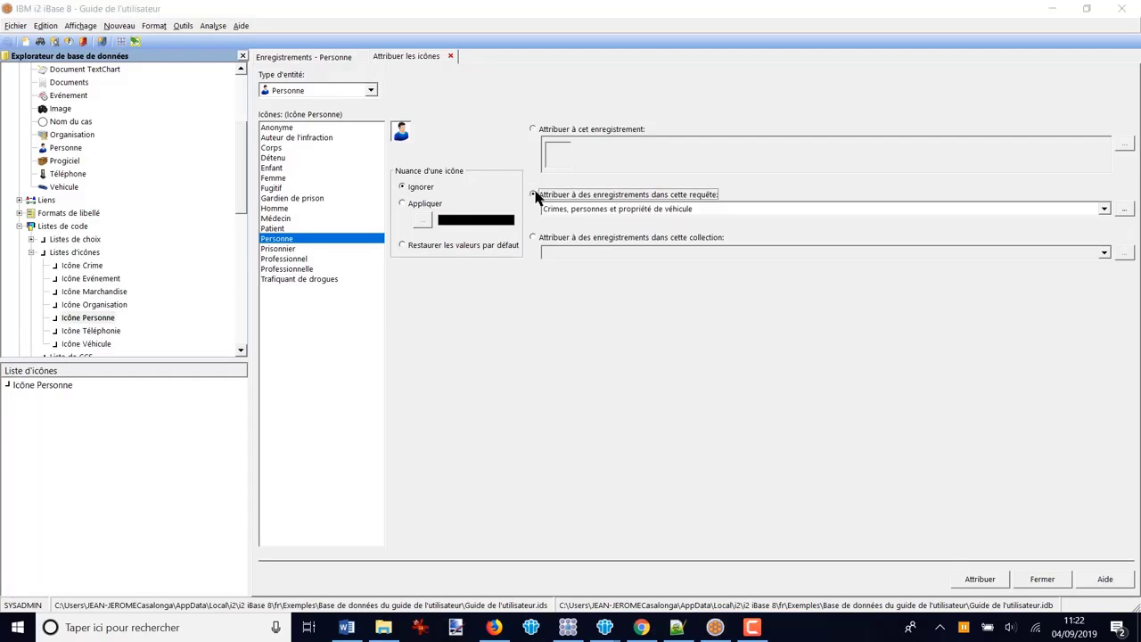
pyautogui.click(1126, 209)
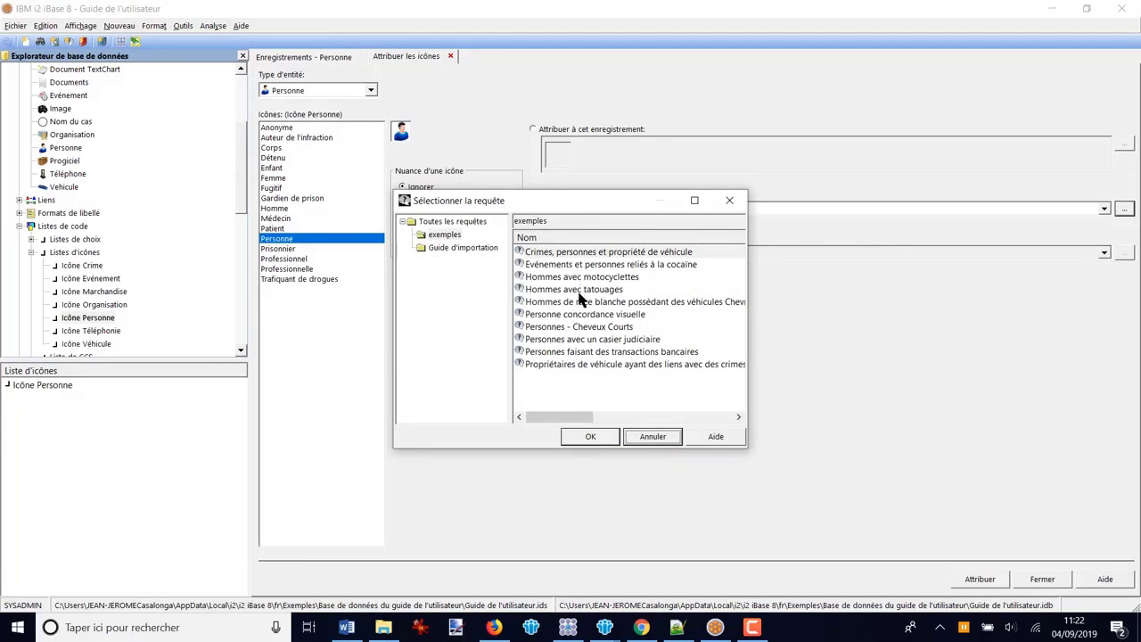
pyautogui.click(562, 330)
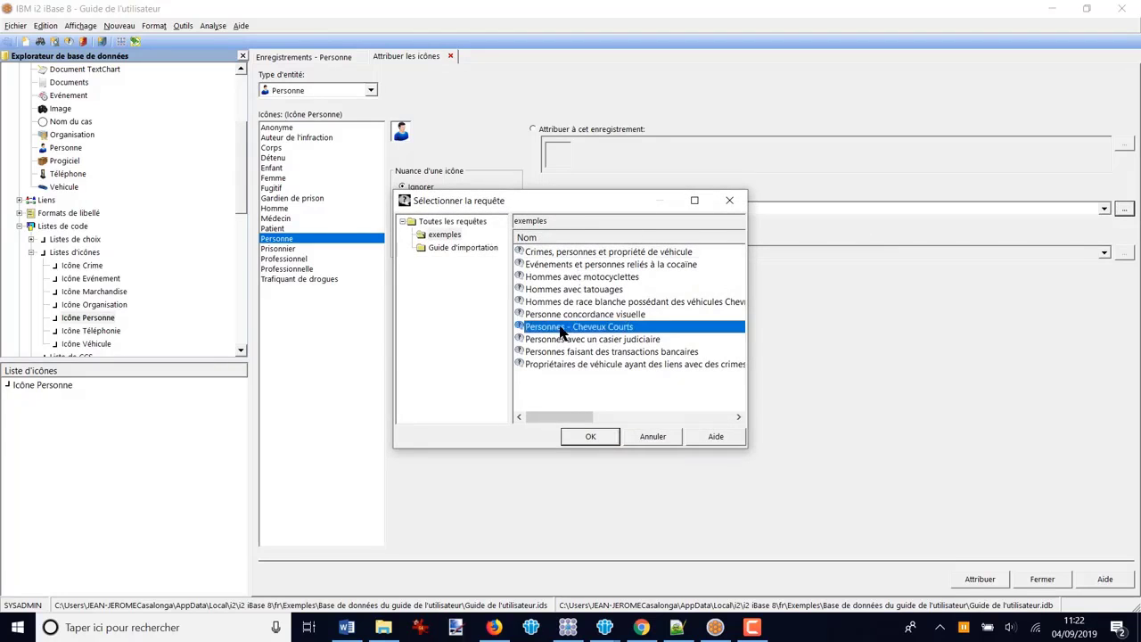
pyautogui.click(590, 436)
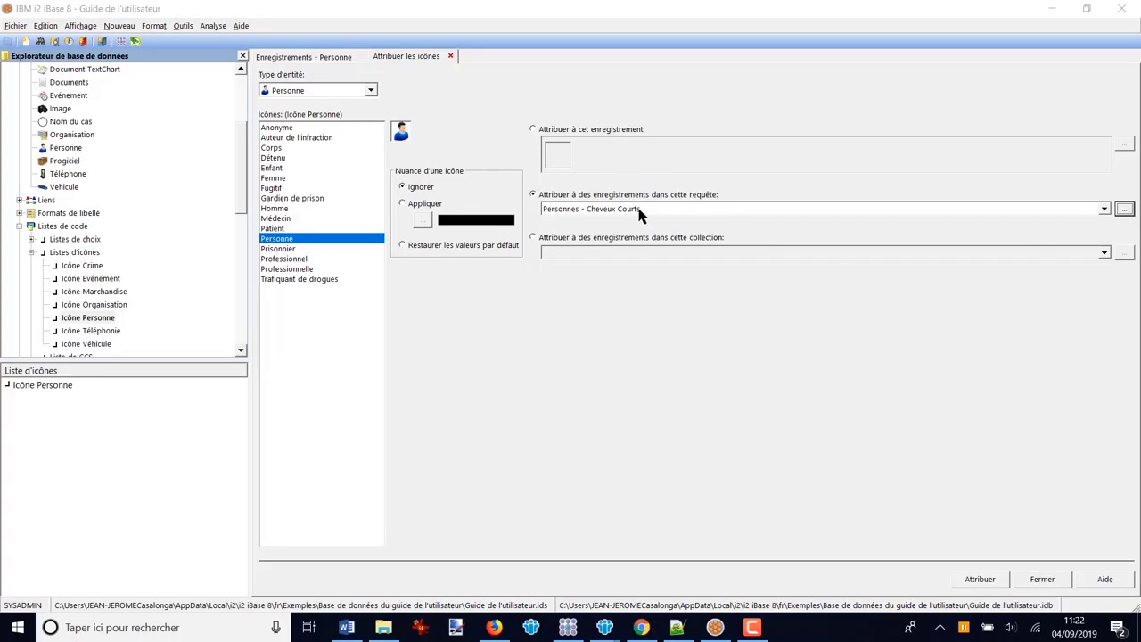
# Step: Preview the Anonyme, Corps, Enfant and Médecin icons and choose the Patient icon for the assignment
pyautogui.click(281, 128)
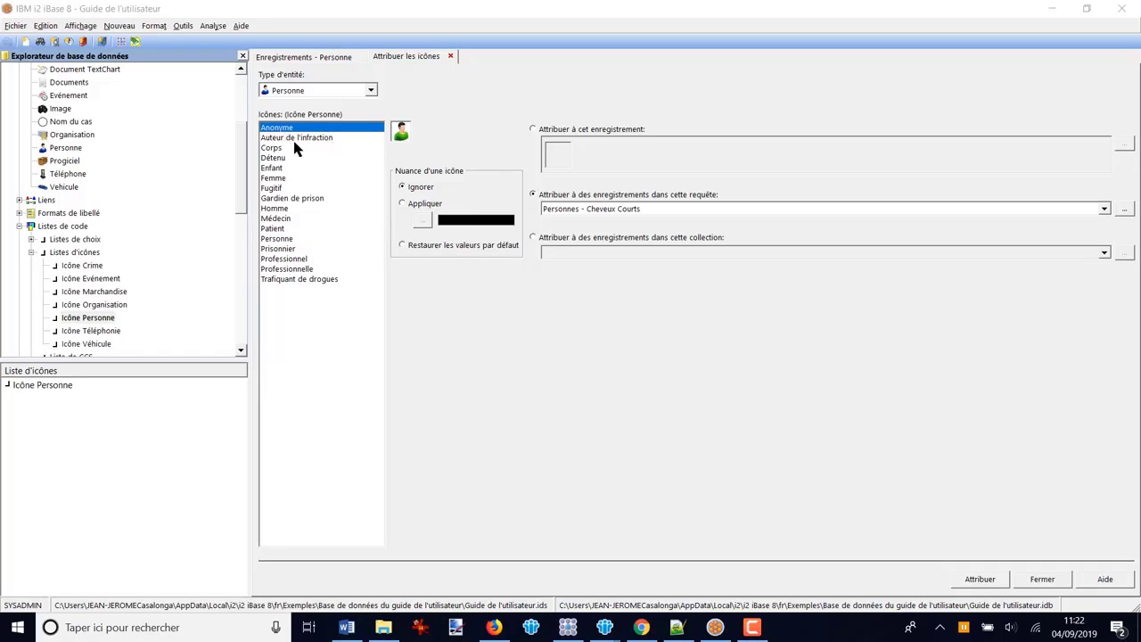
pyautogui.click(281, 148)
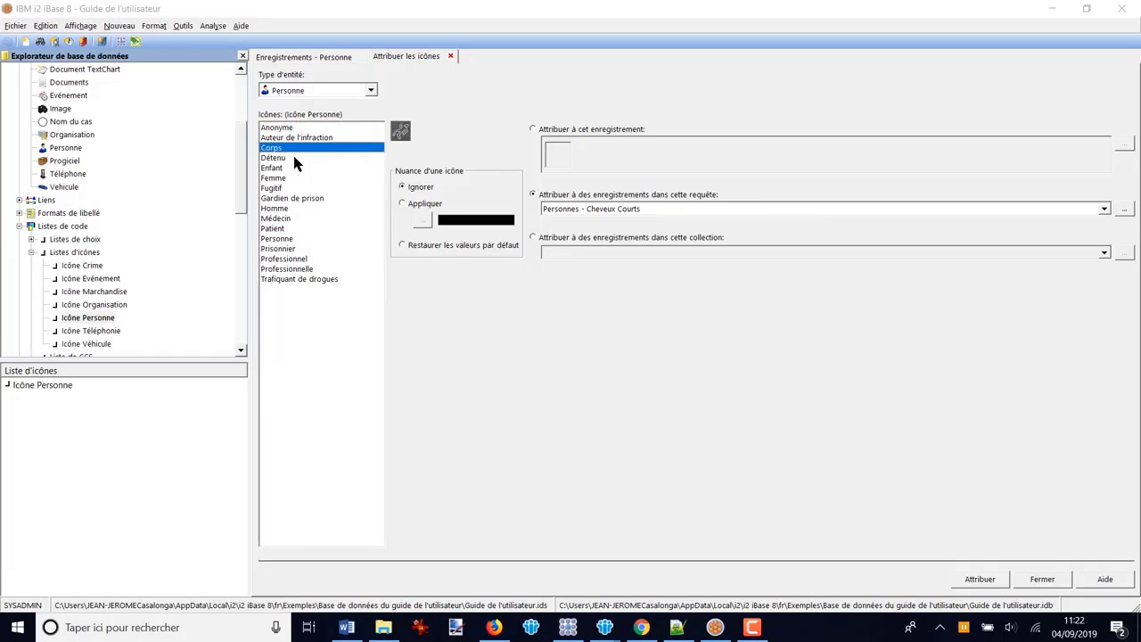
pyautogui.click(275, 168)
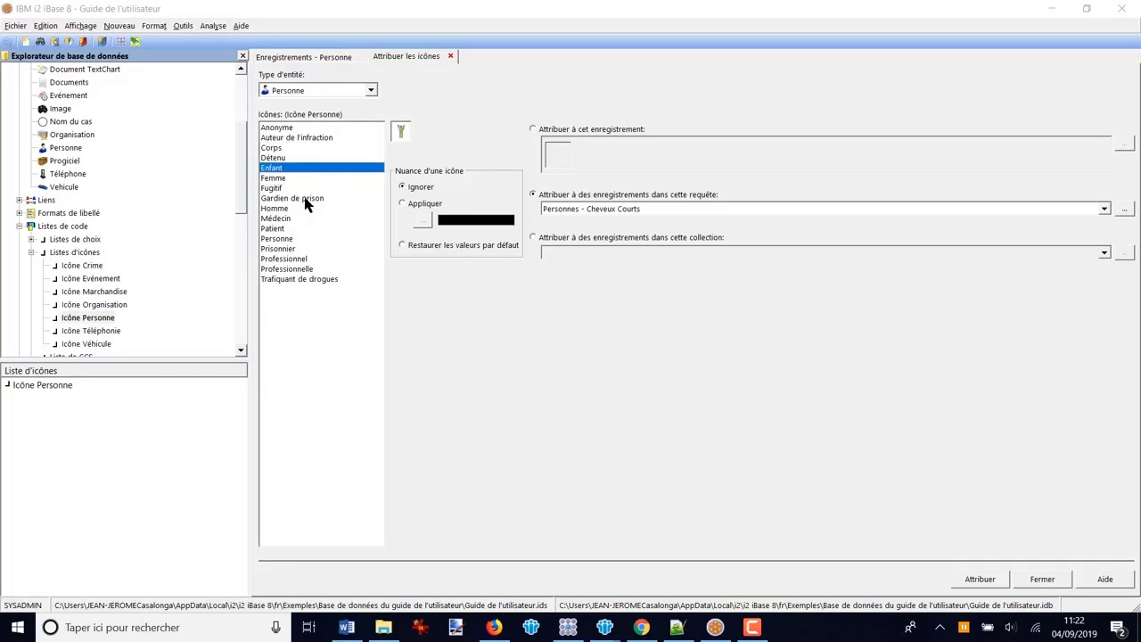
pyautogui.click(286, 219)
pyautogui.click(285, 230)
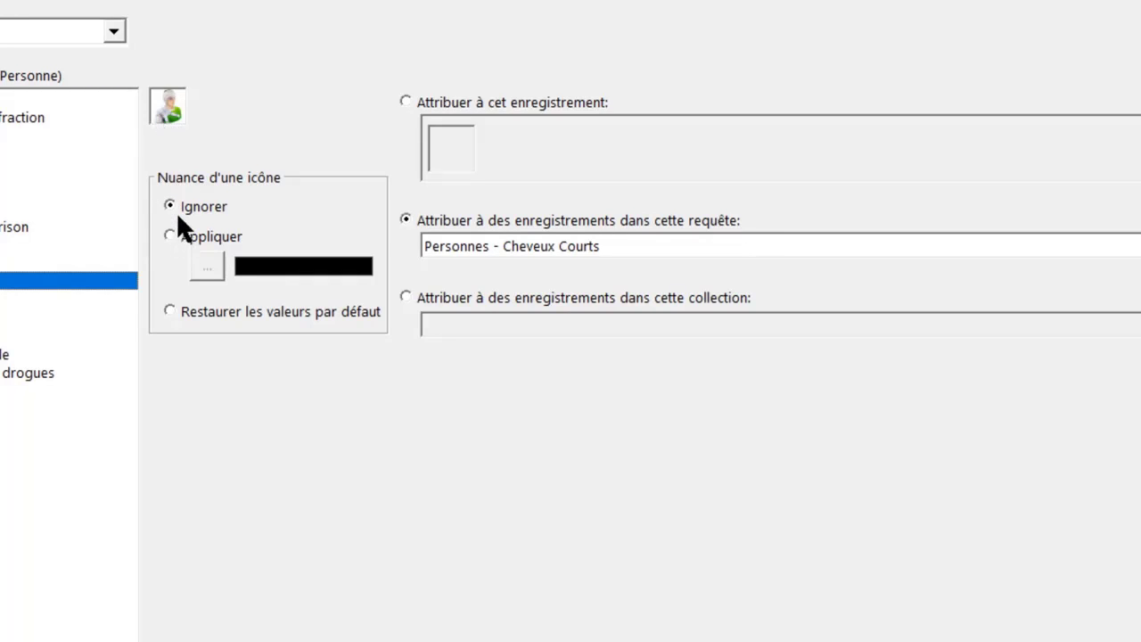
# Step: Try orange, lighter orange and green shading on the Patient icon, and restore the default shading
pyautogui.click(172, 234)
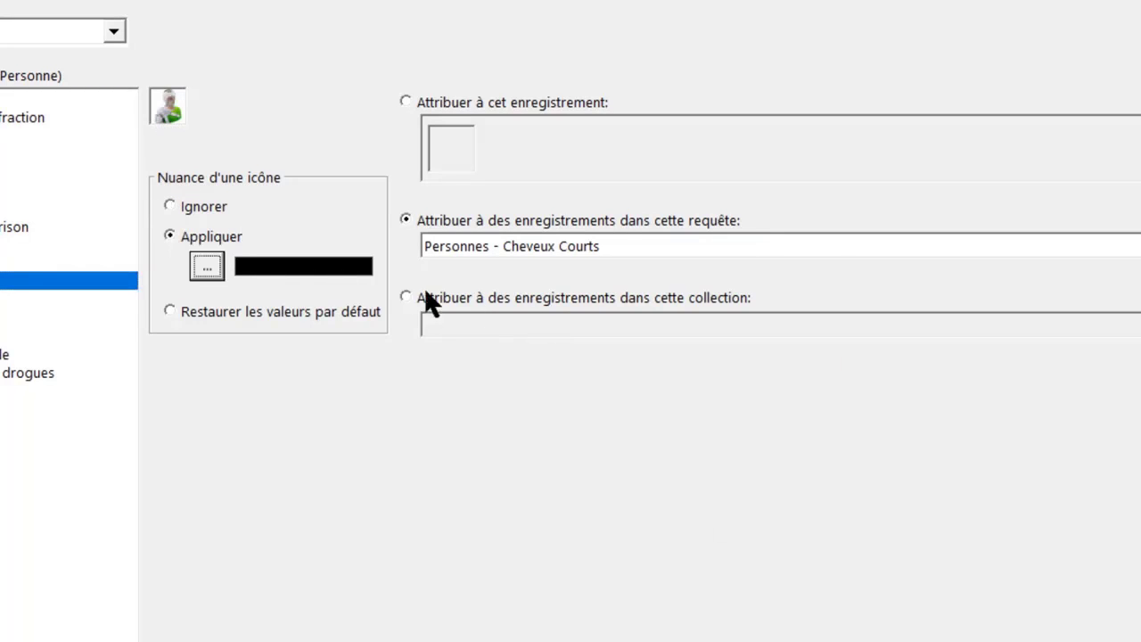
pyautogui.click(207, 267)
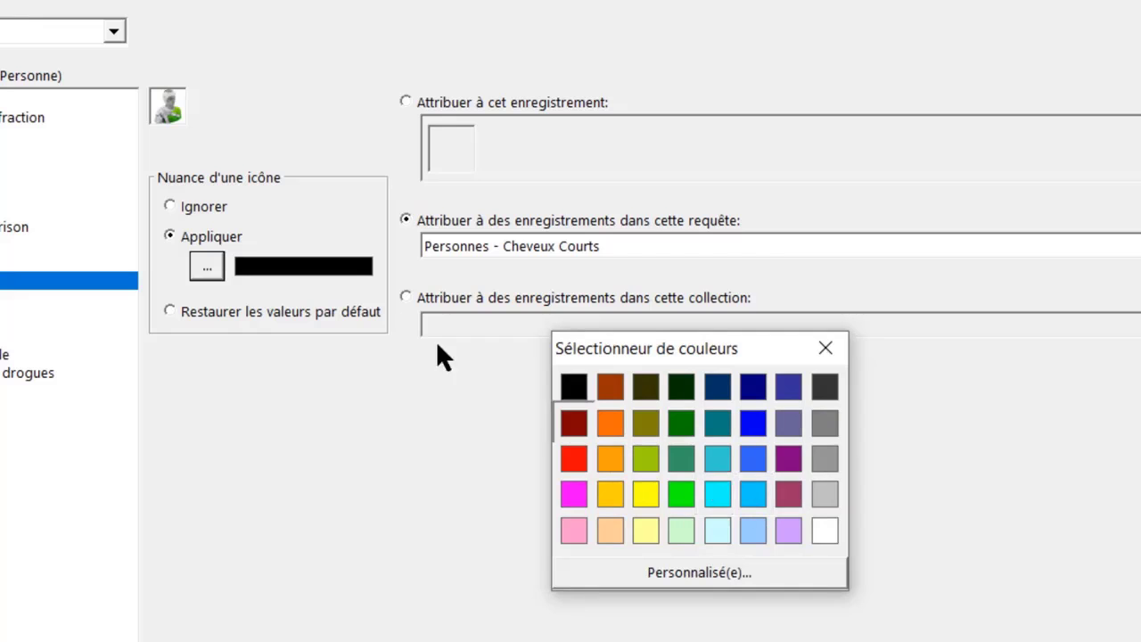
pyautogui.moveTo(621, 350); pyautogui.dragTo(147, 163)
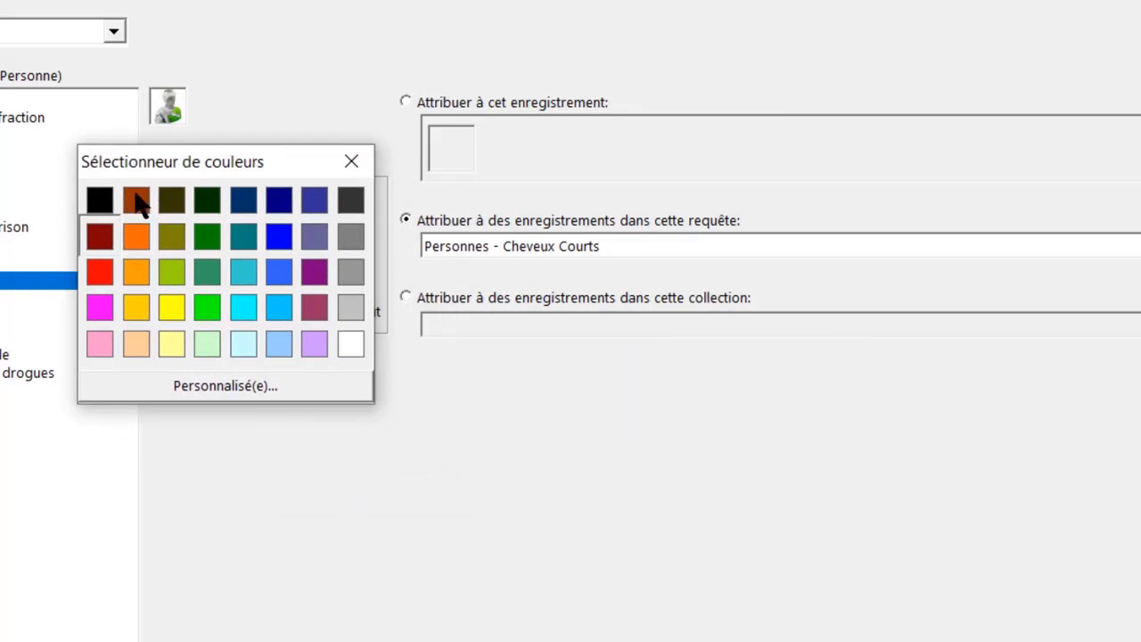
pyautogui.click(135, 231)
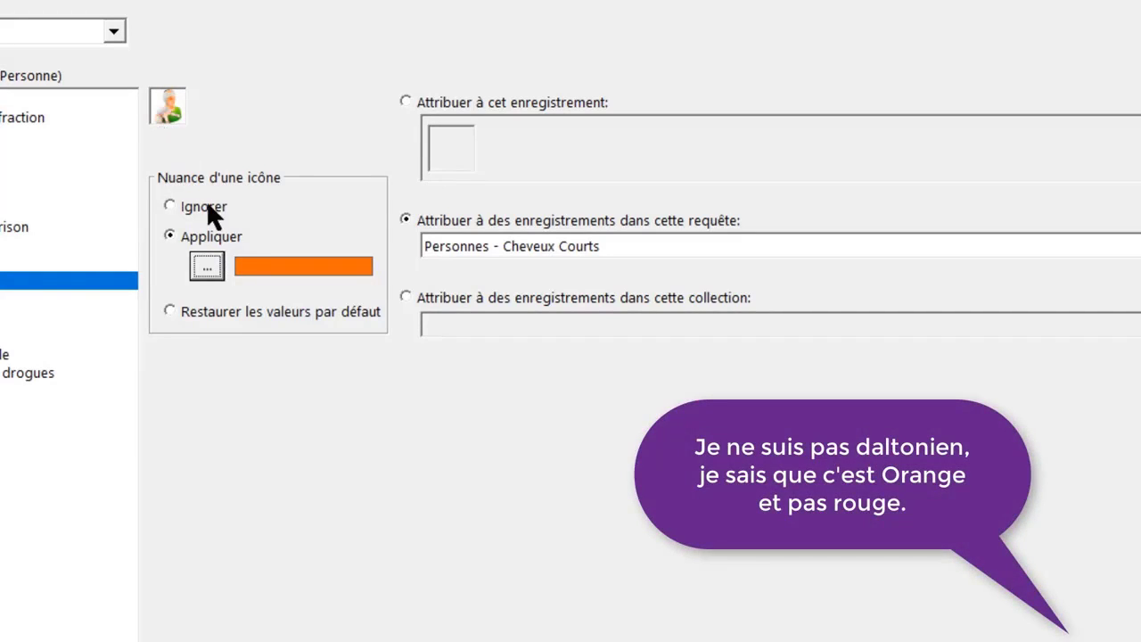
pyautogui.click(207, 267)
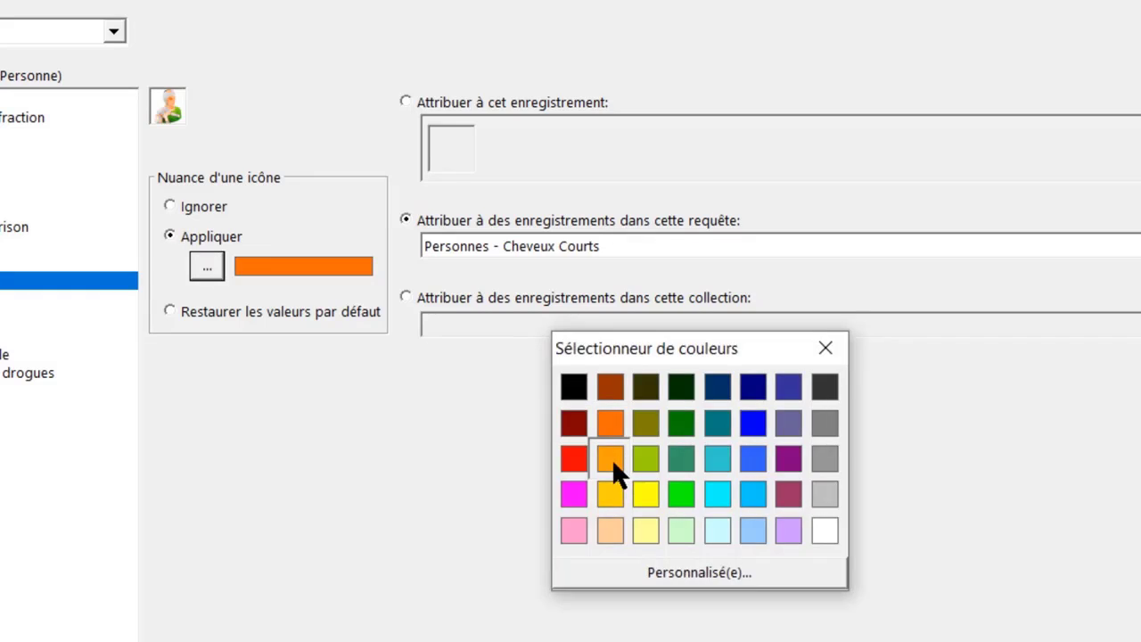
pyautogui.click(610, 458)
pyautogui.click(197, 271)
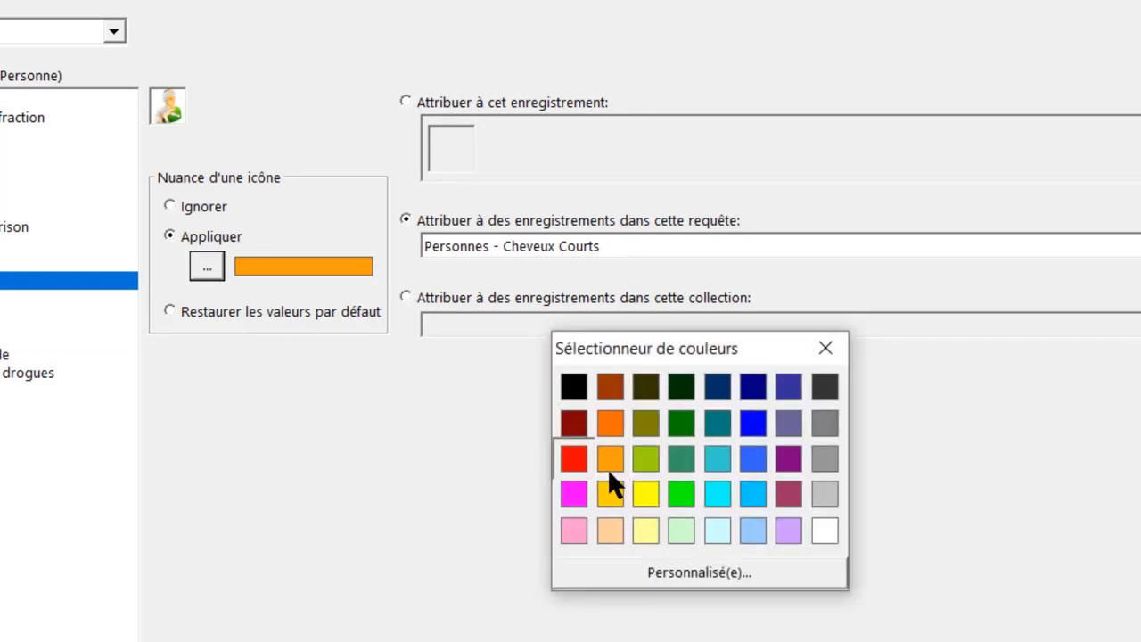
pyautogui.click(681, 458)
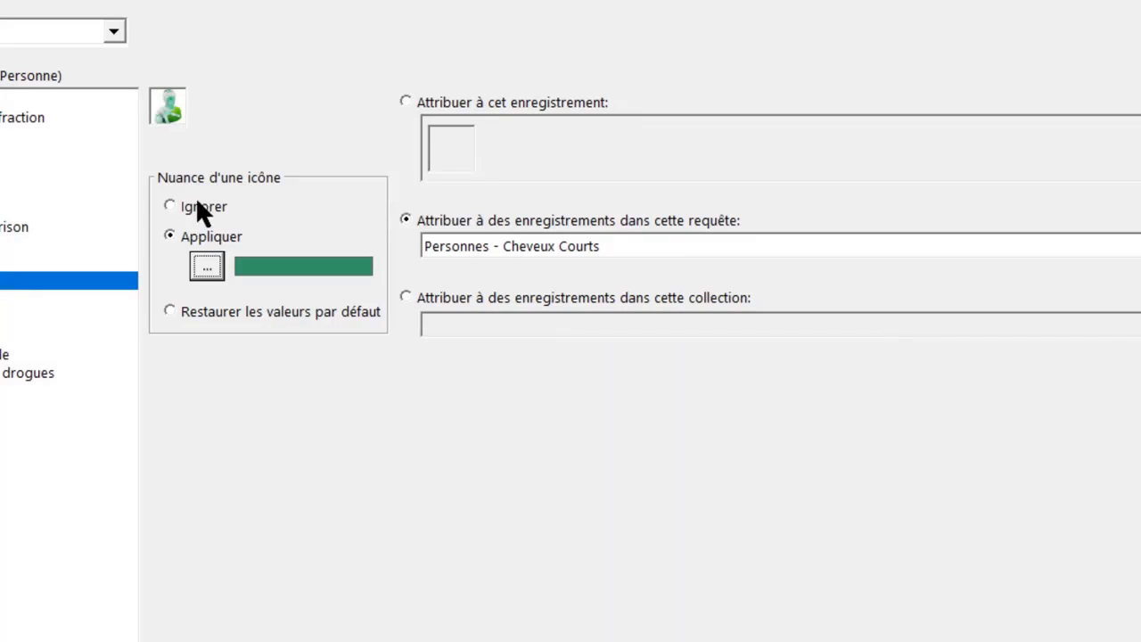
pyautogui.click(170, 310)
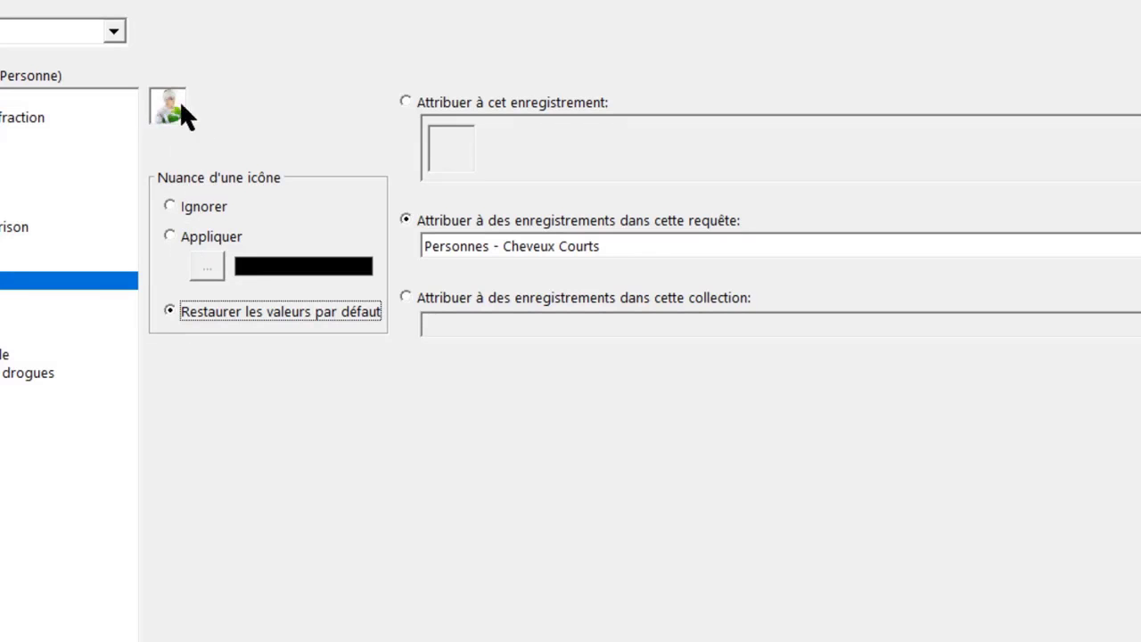
# Step: Set the icon shading to be ignored and assign the Patient icon to the records in the "Personnes - Cheveux Courts" query
pyautogui.click(170, 206)
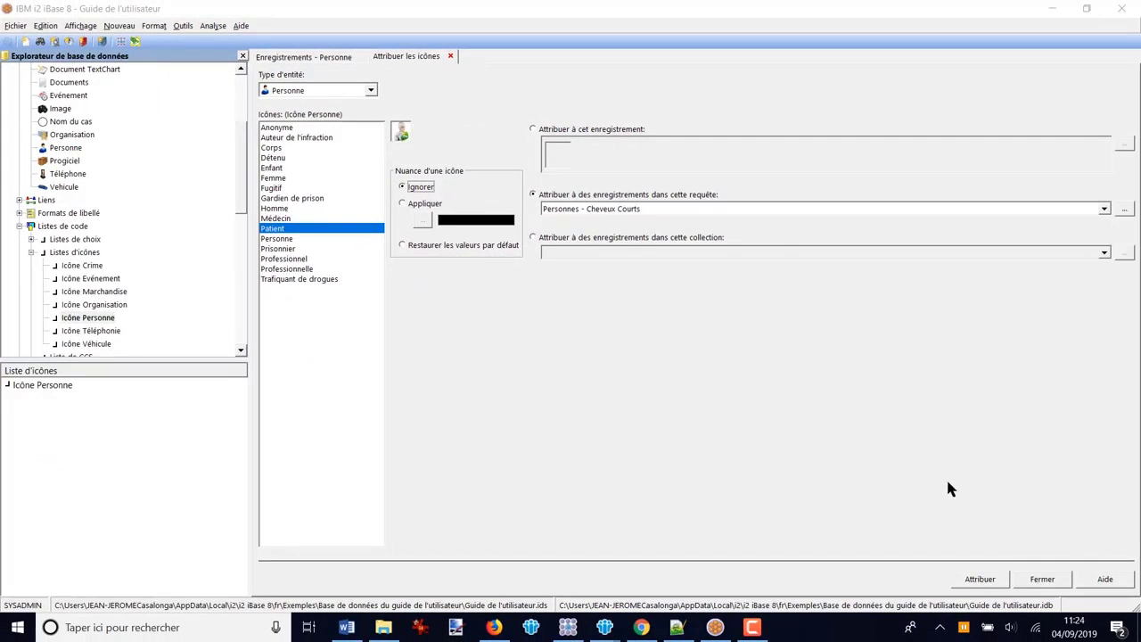
pyautogui.click(980, 581)
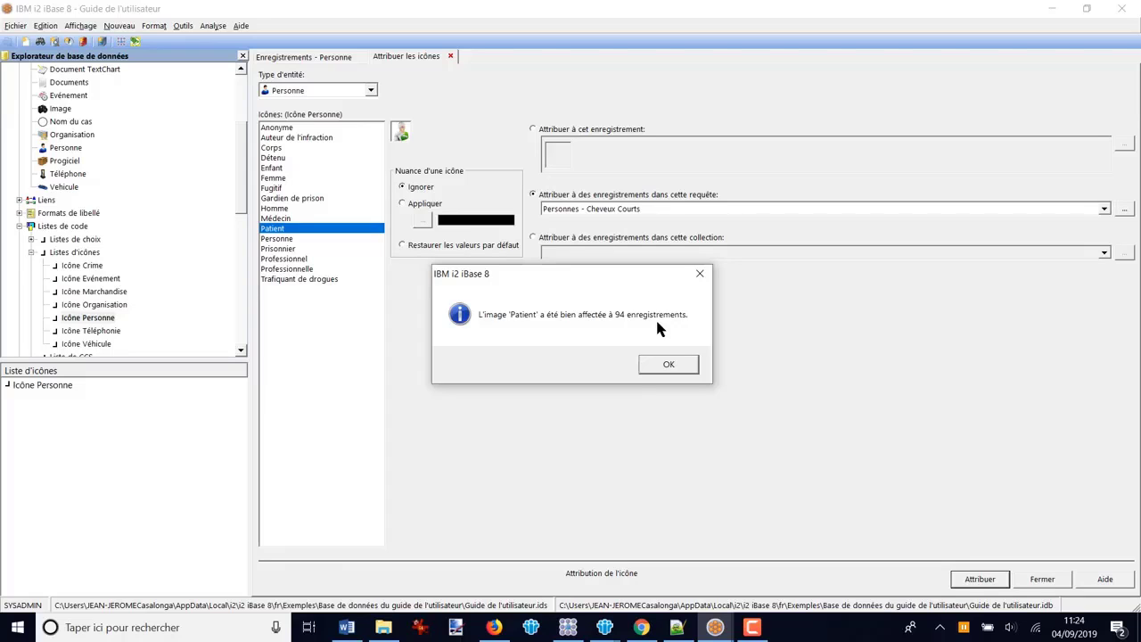
pyautogui.click(668, 365)
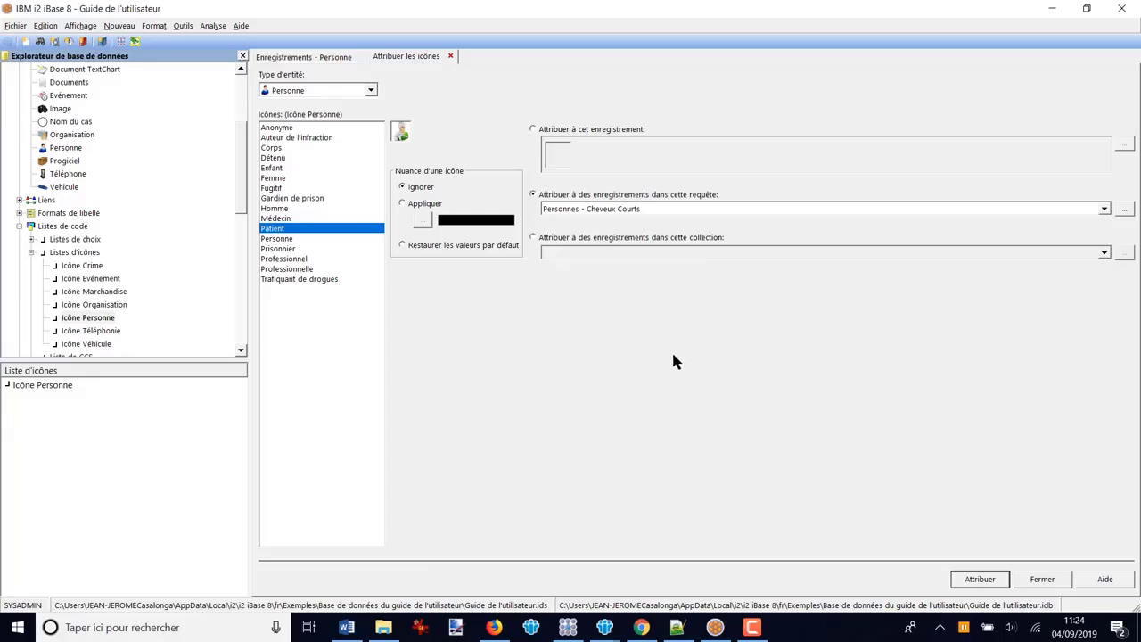
# Step: Target the icon assignment at the records in the collection "Personnes - Cheveux longs" from the exemples category
pyautogui.click(533, 238)
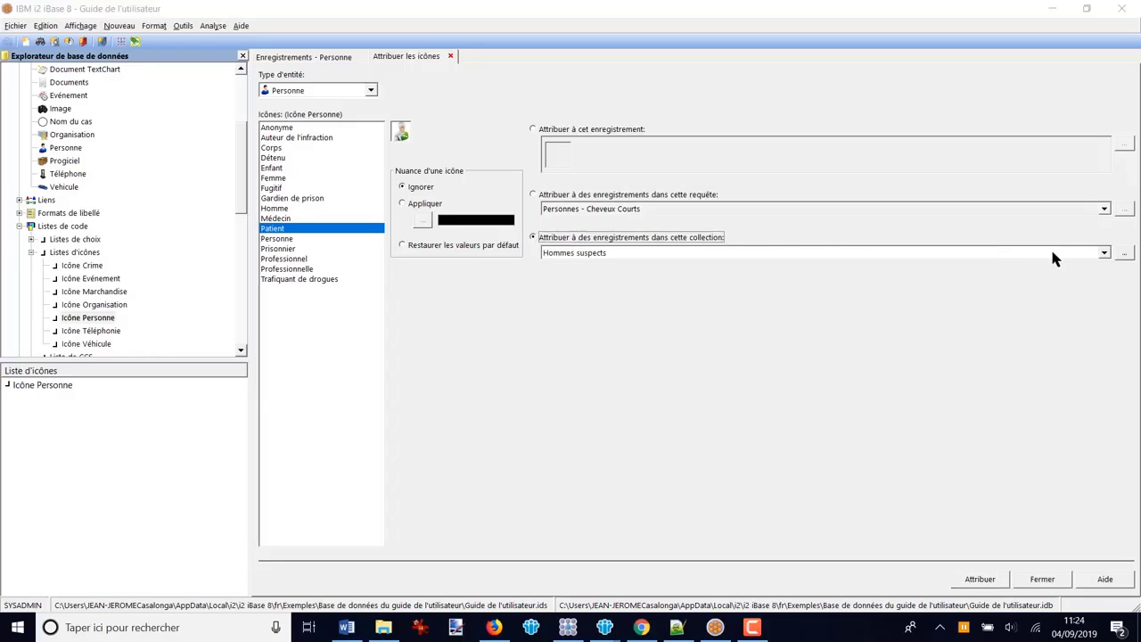
pyautogui.click(1125, 254)
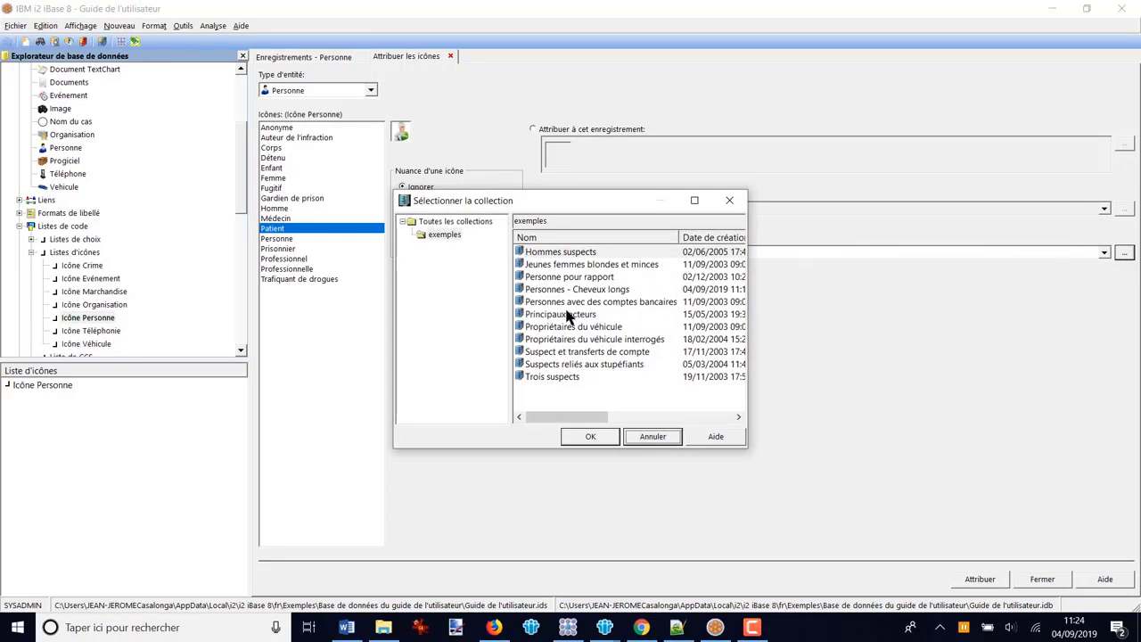
pyautogui.click(441, 236)
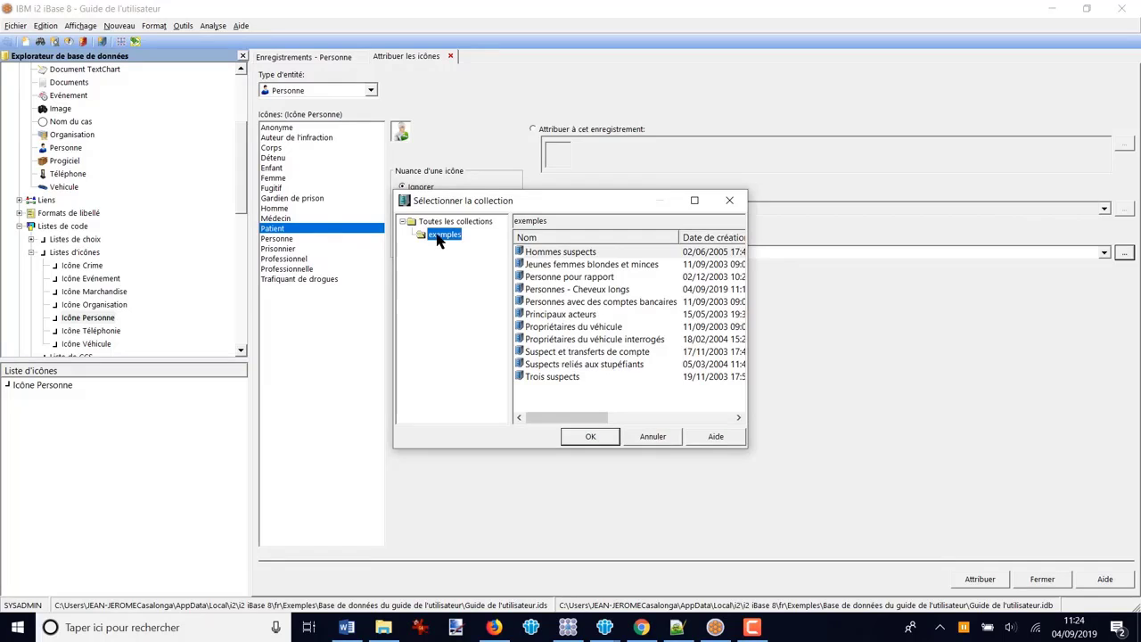
pyautogui.click(544, 290)
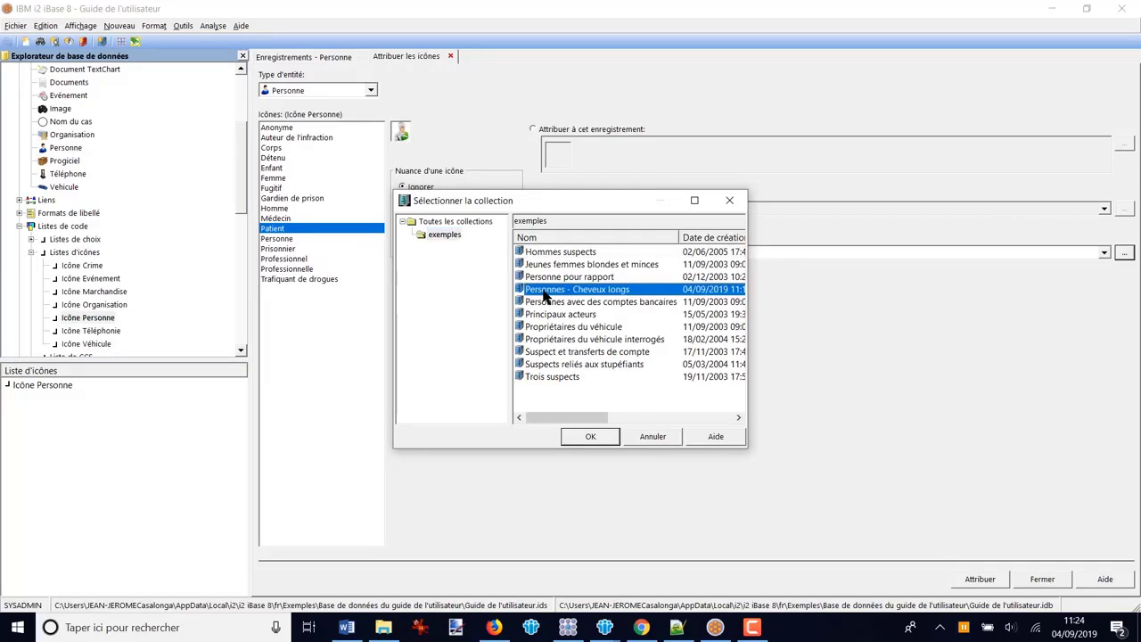
pyautogui.click(591, 436)
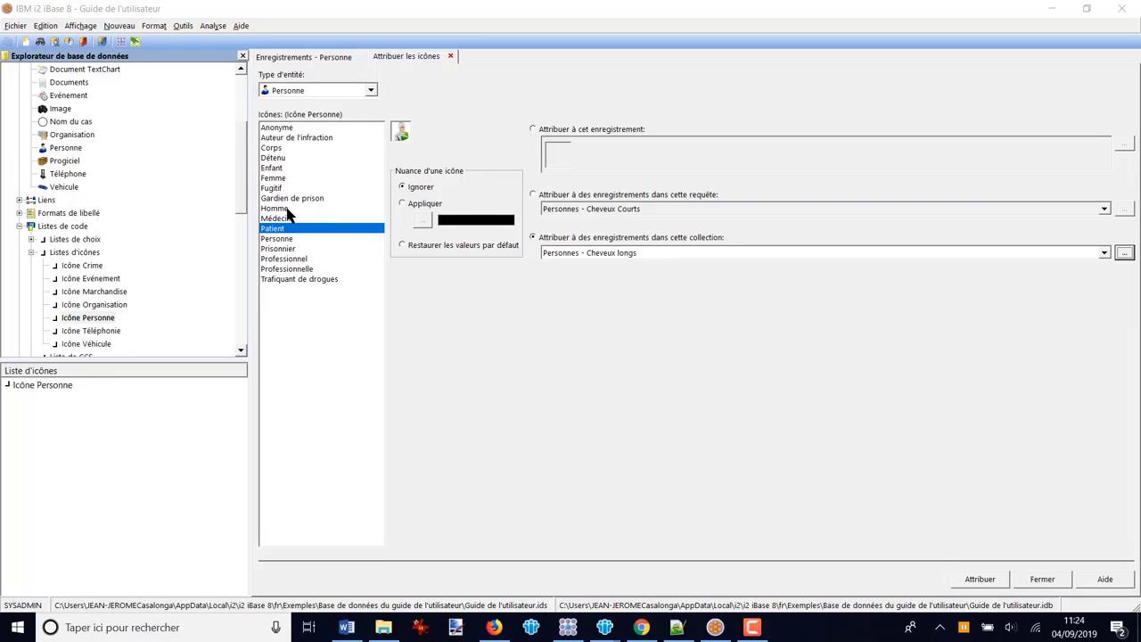
# Step: Choose the Personne icon with light grey shading and assign it to the collection's records
pyautogui.click(284, 240)
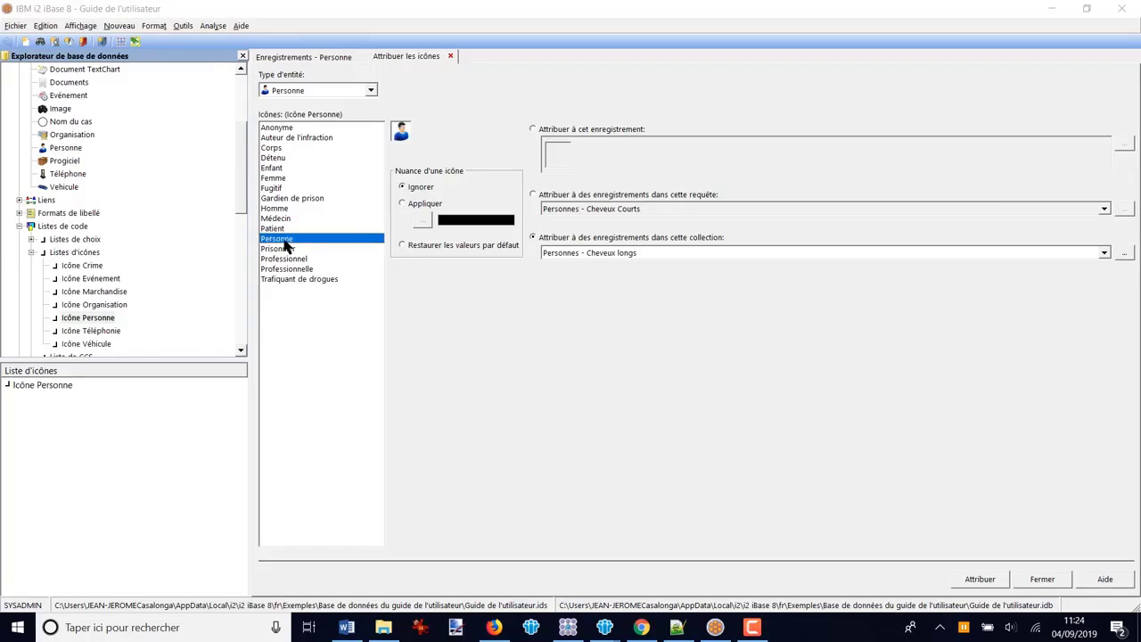
pyautogui.click(403, 204)
pyautogui.click(423, 223)
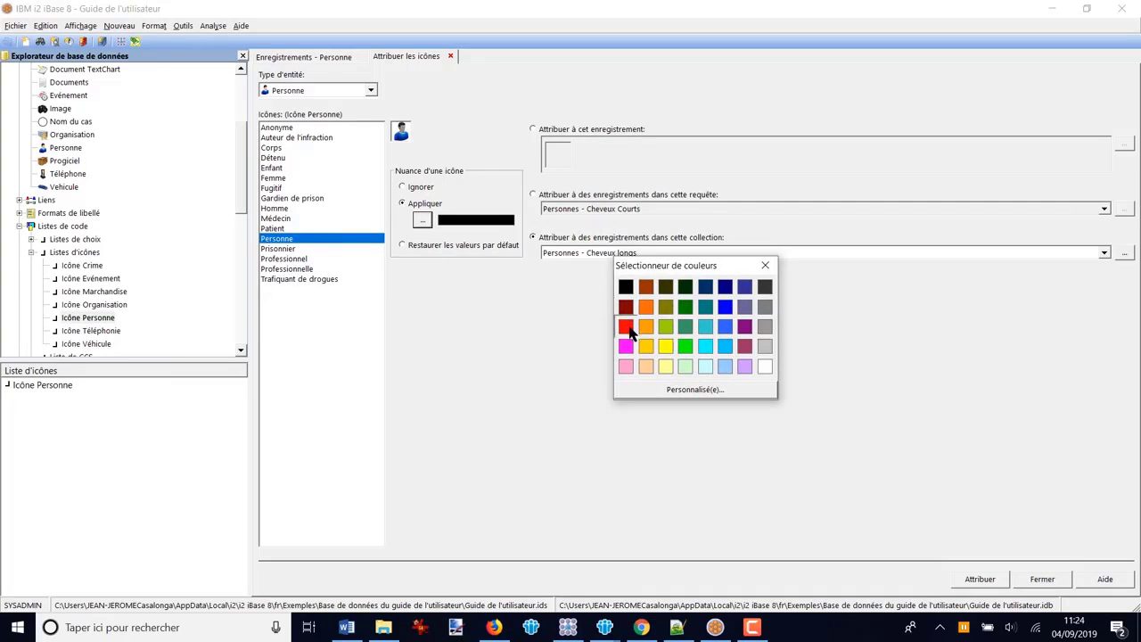
pyautogui.click(767, 348)
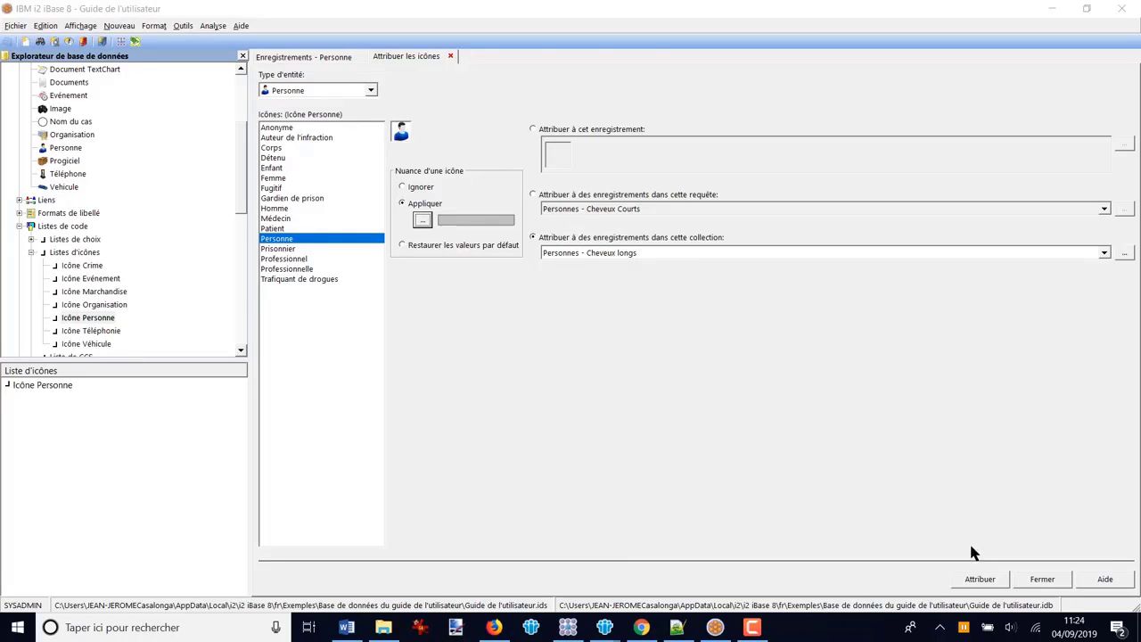
pyautogui.click(980, 580)
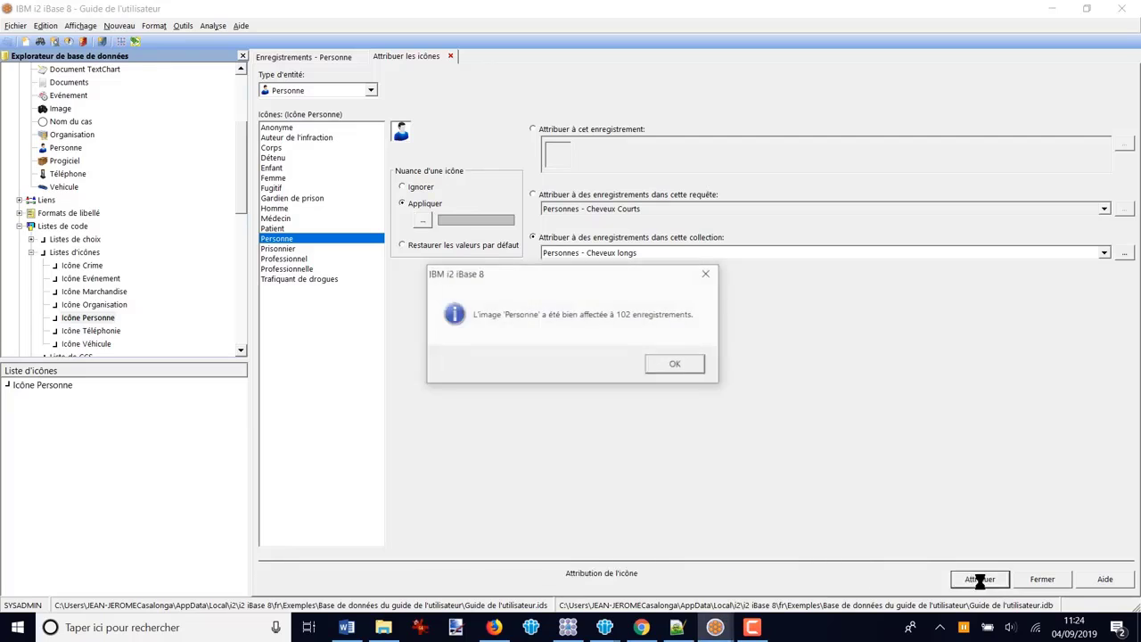
pyautogui.click(674, 367)
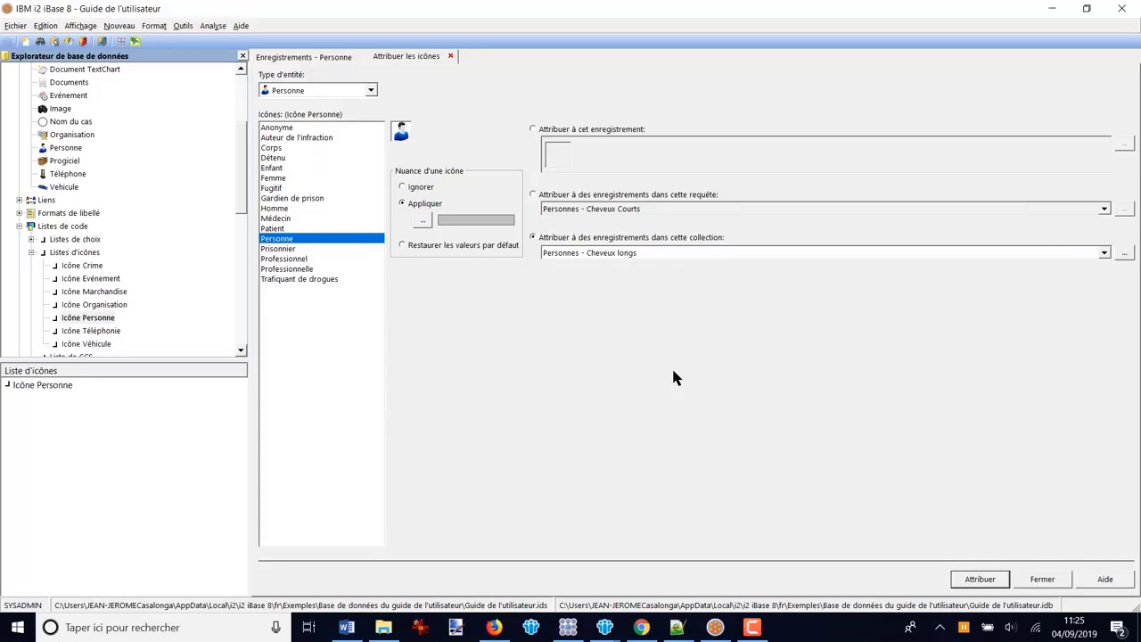
# Step: Refresh the Personne record list and compare the record icons with the Type de cheveux values
pyautogui.click(303, 57)
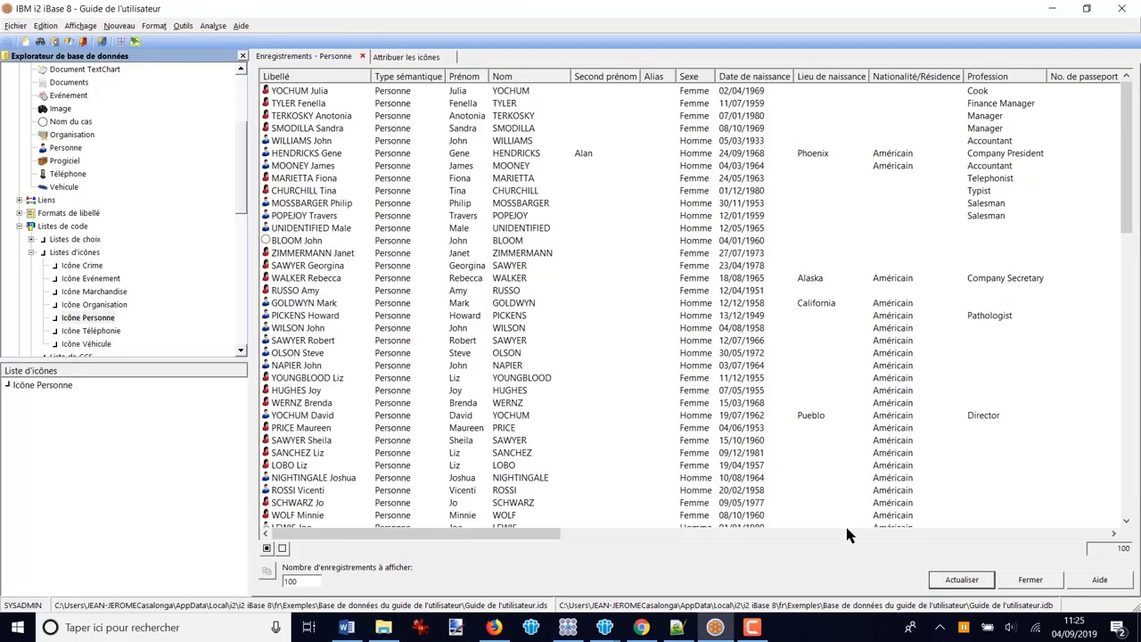
pyautogui.click(961, 580)
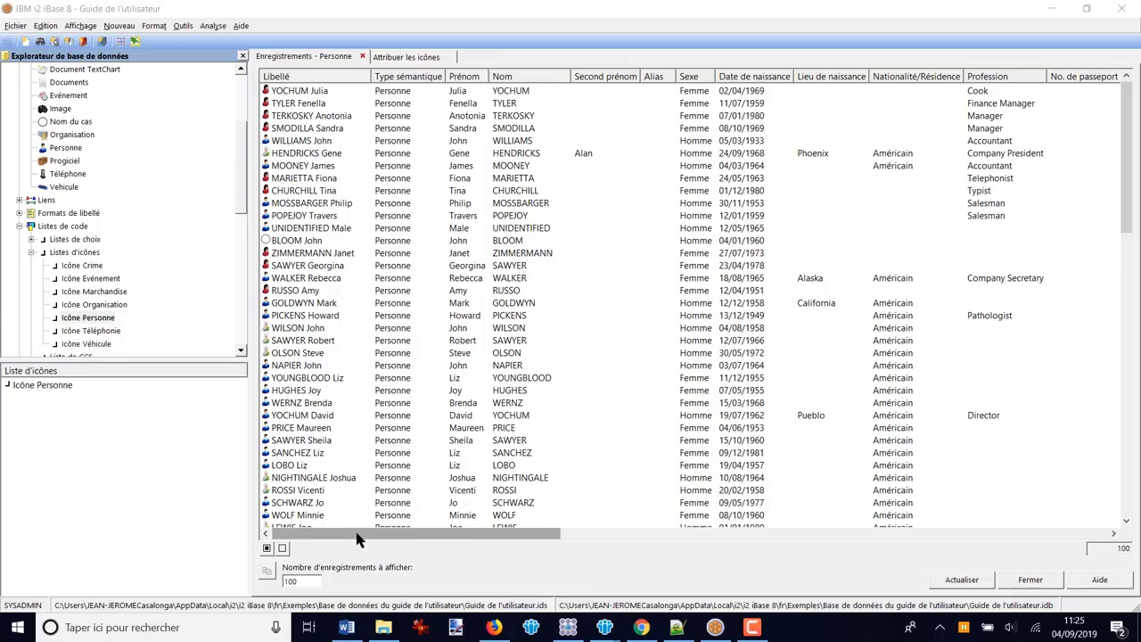
pyautogui.moveTo(356, 539); pyautogui.dragTo(698, 546)
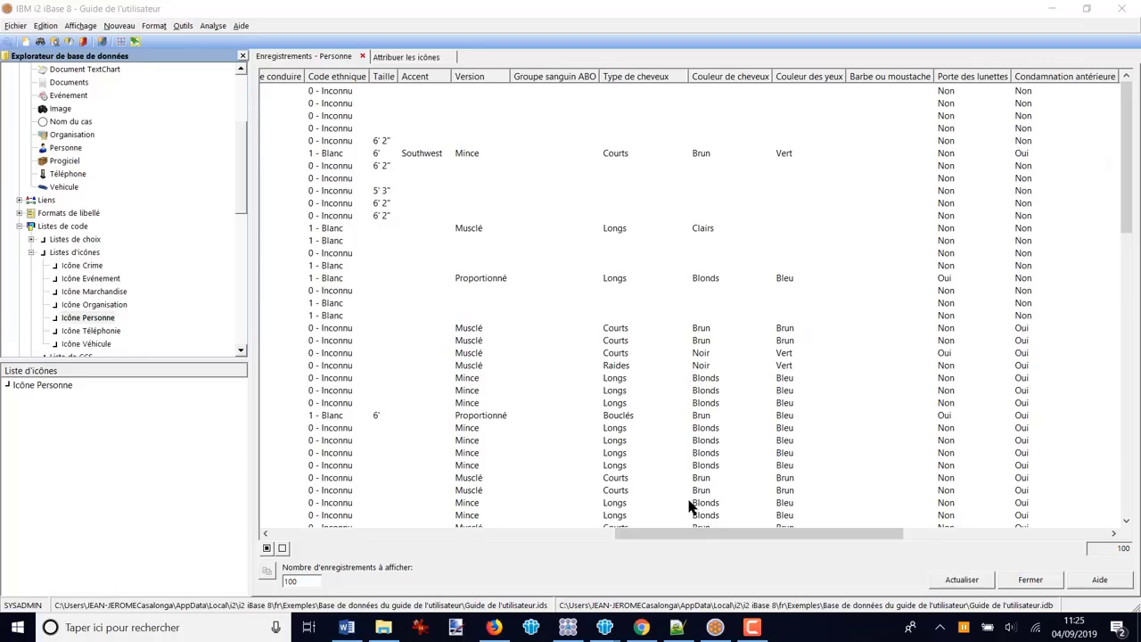
pyautogui.moveTo(686, 539); pyautogui.dragTo(304, 535)
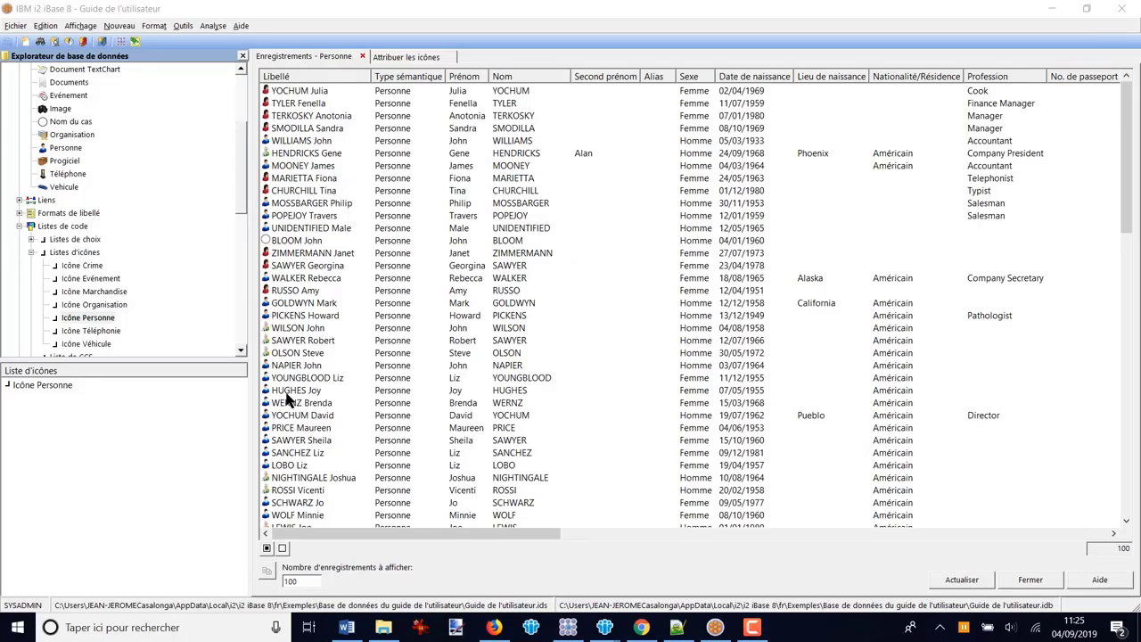
# Step: Send the ten consecutive records from the California-born man to the Director born in Pueblo to a chart, using the "Données d'associations" format
pyautogui.click(291, 303)
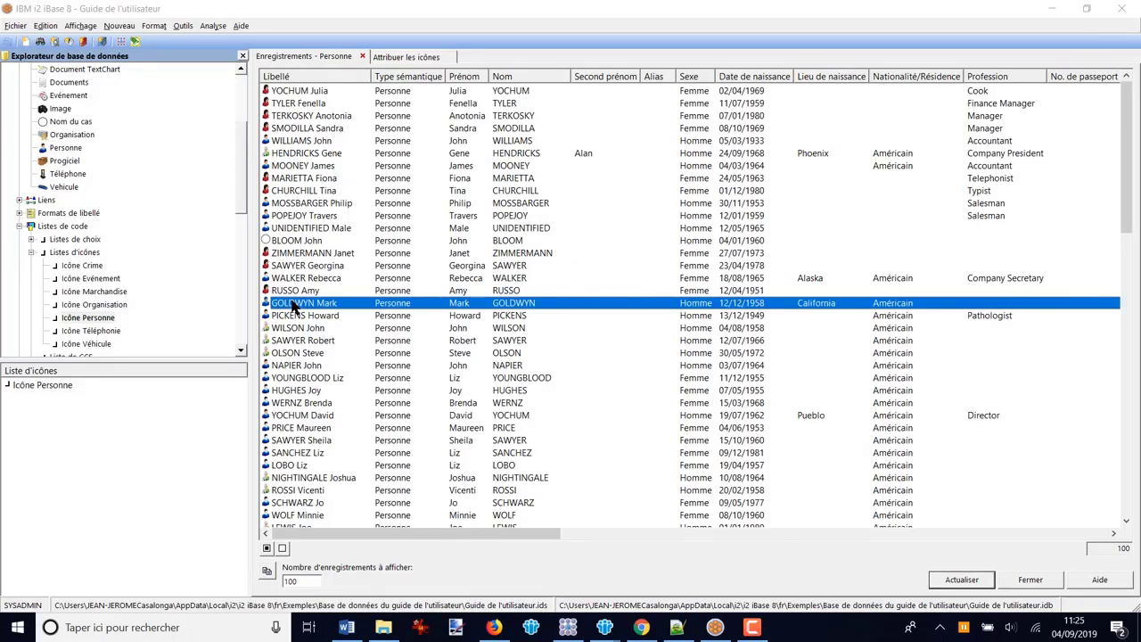
pyautogui.keyDown('shift'); pyautogui.click(285, 417); pyautogui.keyUp('shift')
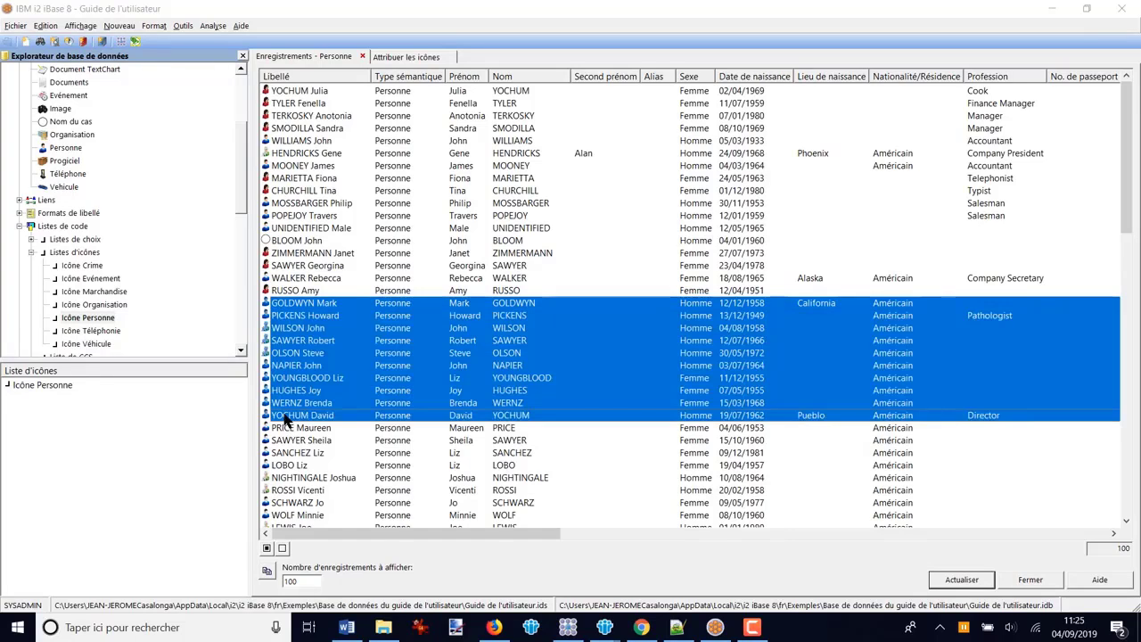
pyautogui.rightClick(287, 345)
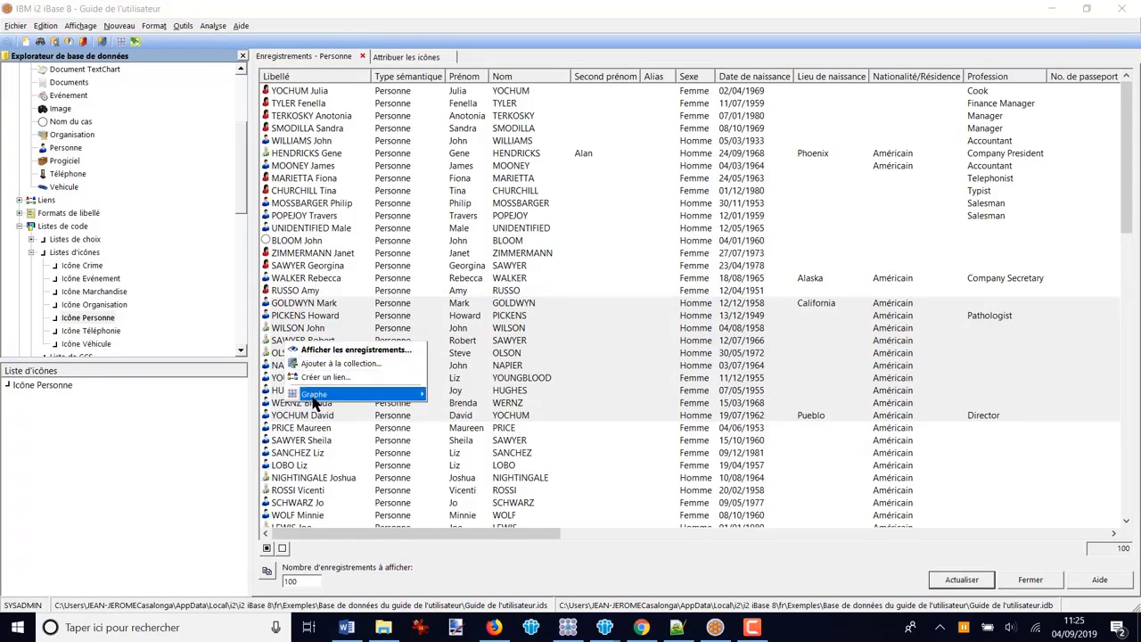
pyautogui.moveTo(317, 397)
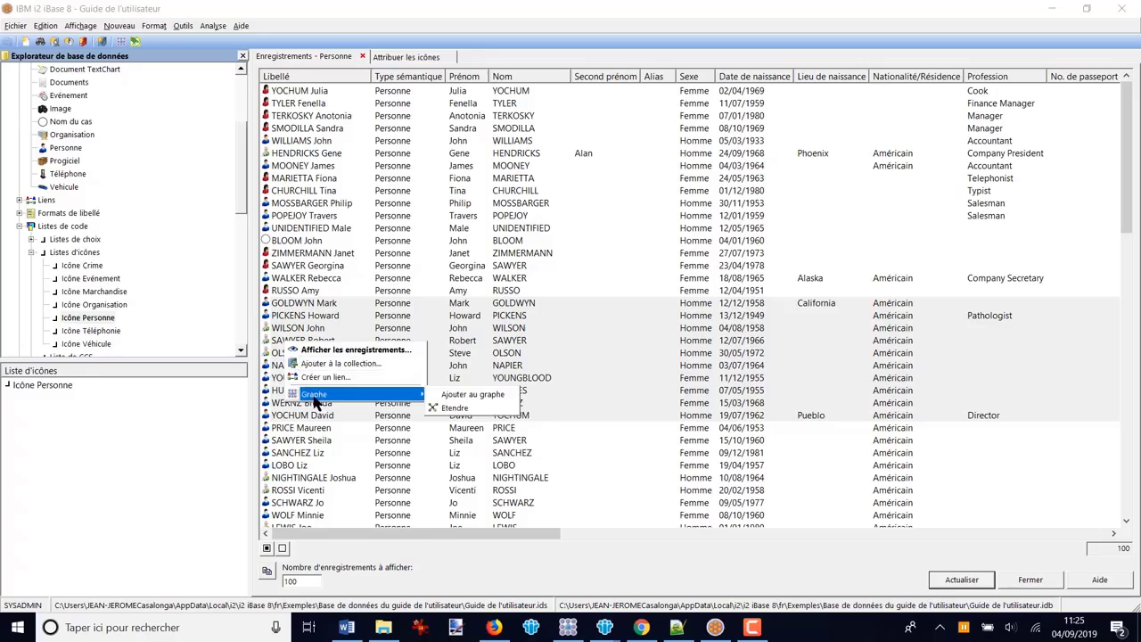
pyautogui.click(457, 407)
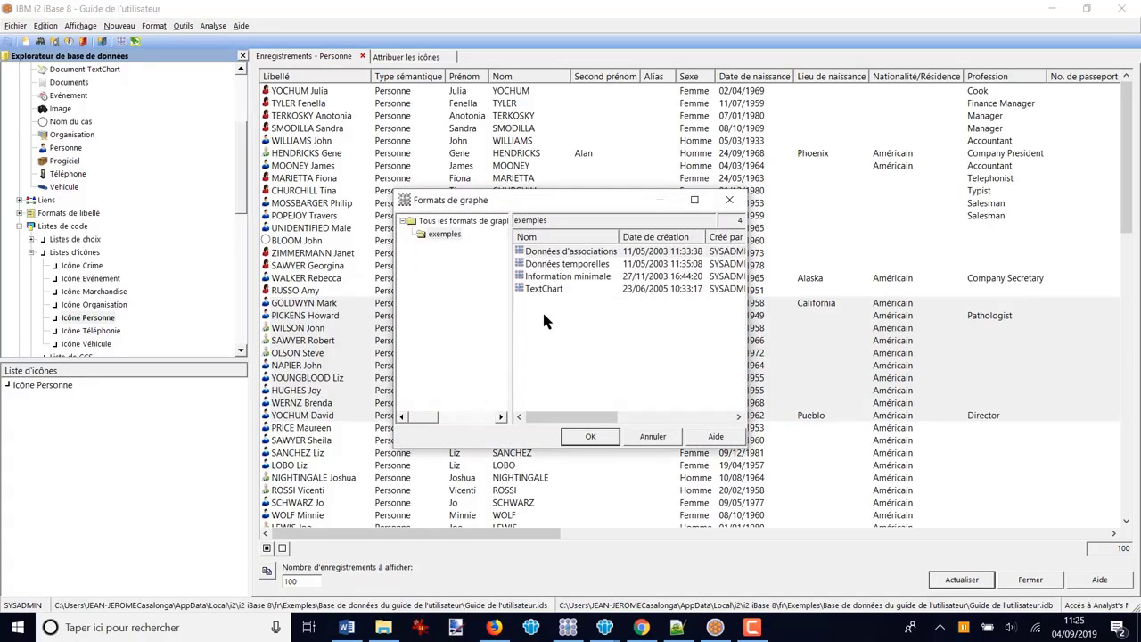
pyautogui.click(555, 254)
pyautogui.click(580, 436)
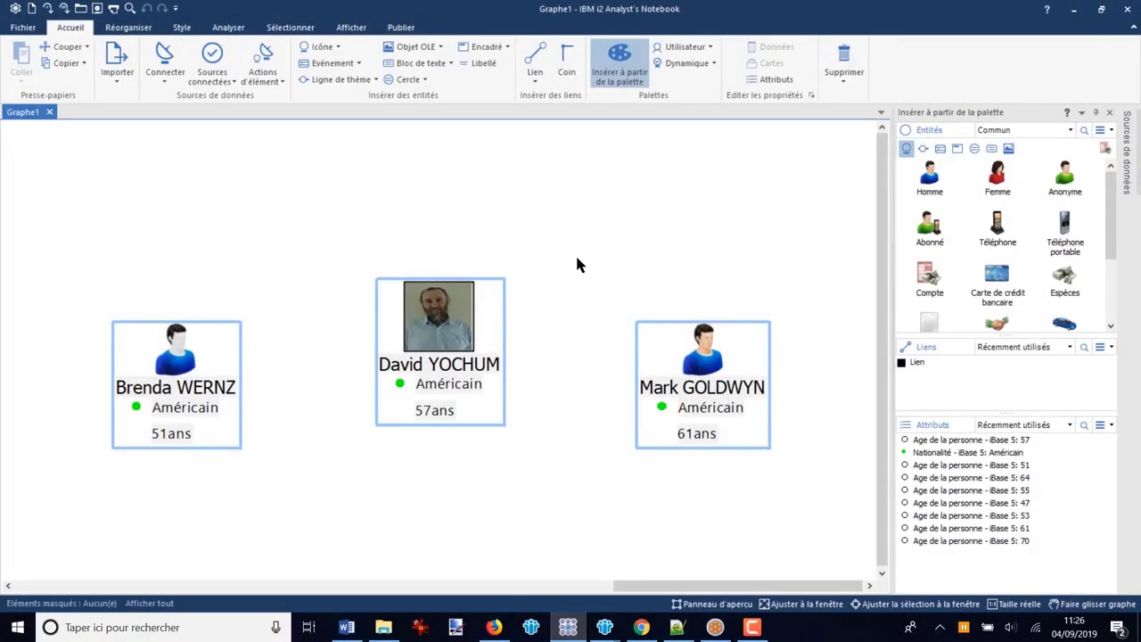
# Step: Move one blue Personne-icon entity above the chart row and place a Patient-icon entity above it for comparison
pyautogui.scroll(3, 288, 308)
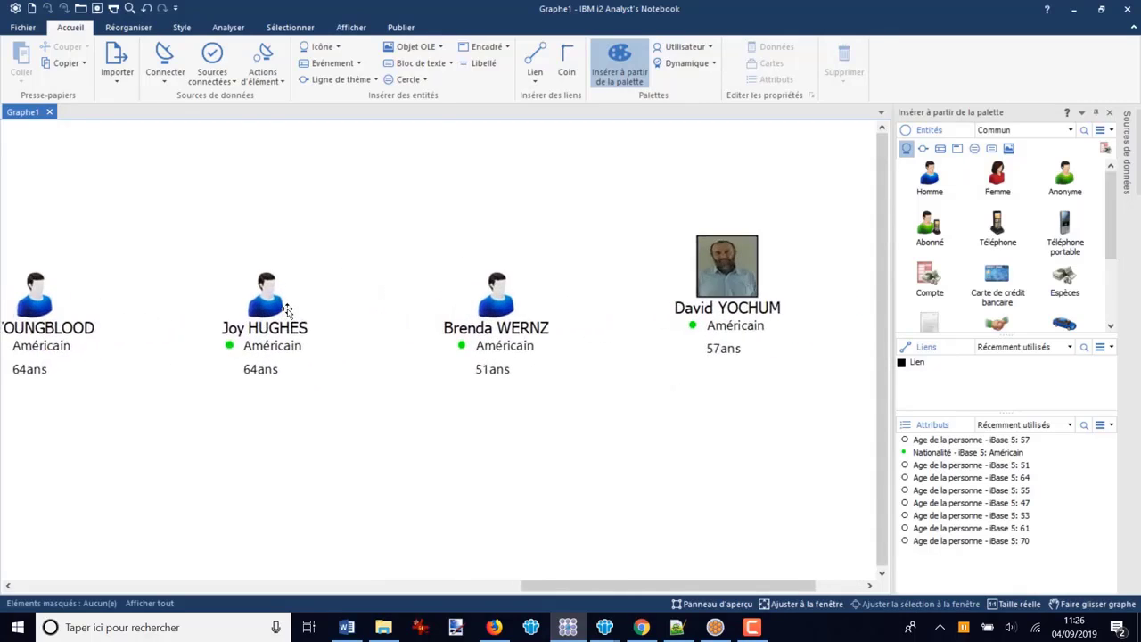
pyautogui.moveTo(265, 280); pyautogui.dragTo(266, 233)
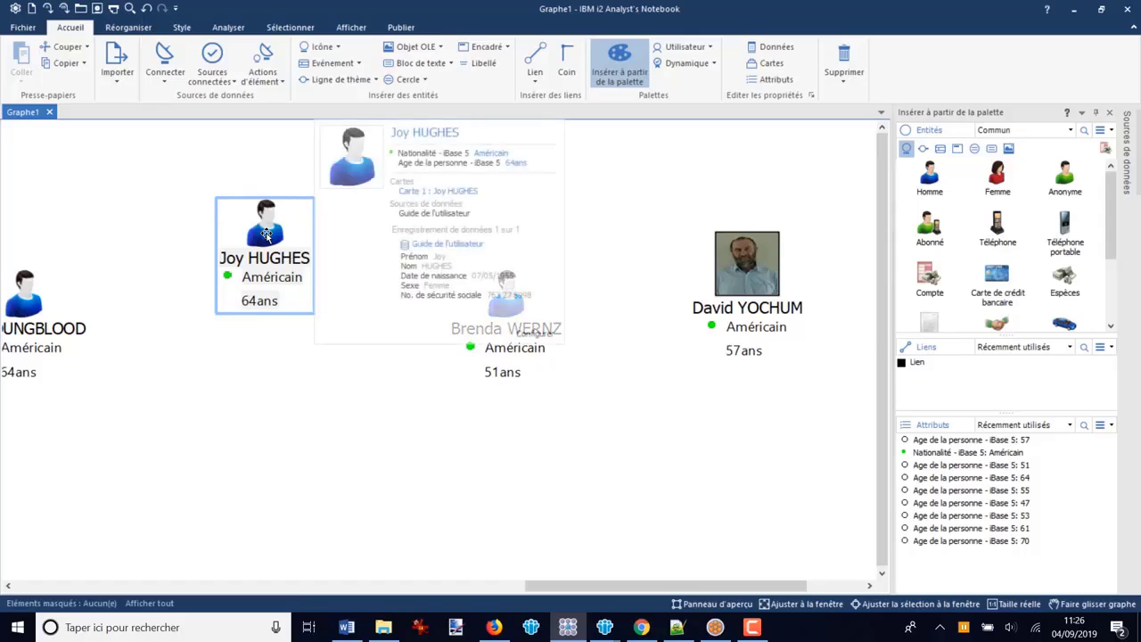
pyautogui.scroll(-1, 265, 233)
pyautogui.scroll(-2, 526, 481)
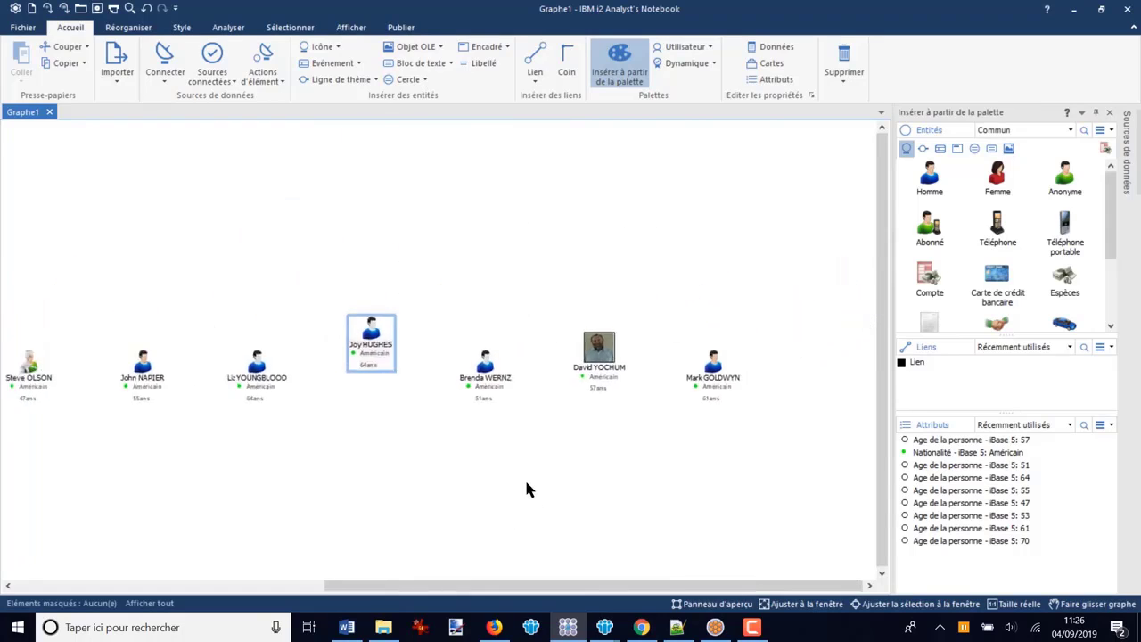
pyautogui.moveTo(64, 379); pyautogui.dragTo(363, 255)
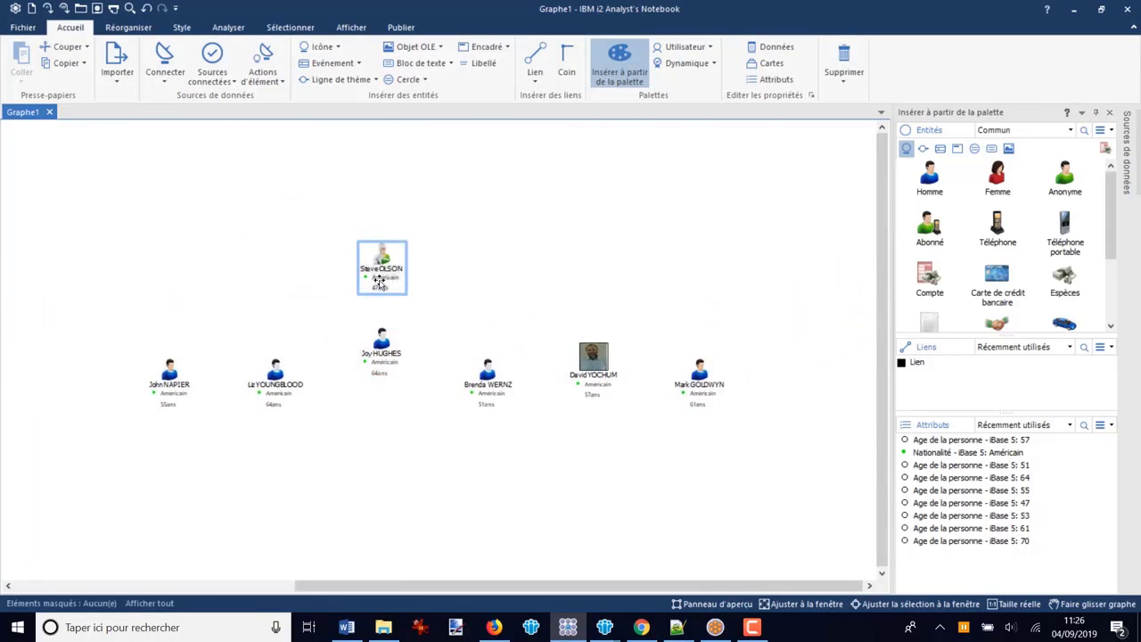
# Step: Examine the Patient-icon and Personne-icon entities up close in the chart, and switch back to iBase
pyautogui.scroll(3, 363, 256)
pyautogui.moveTo(385, 196)
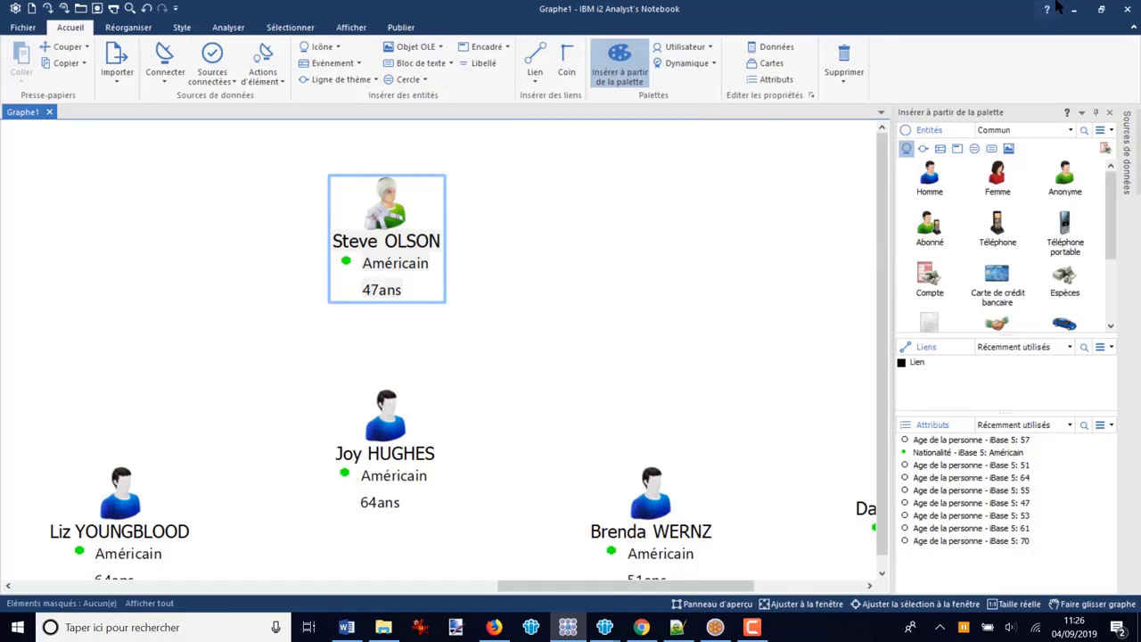
pyautogui.click(1076, 10)
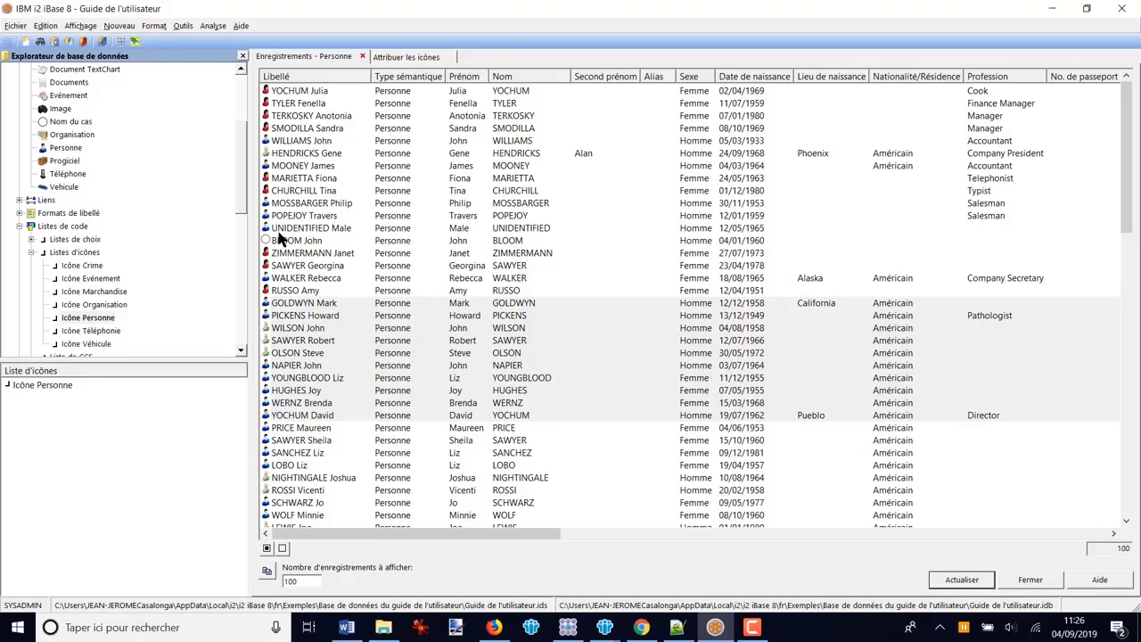
# Step: Open the Icône Personne icon list for editing and add the Pyramide gris foncé icon to it
pyautogui.click(403, 56)
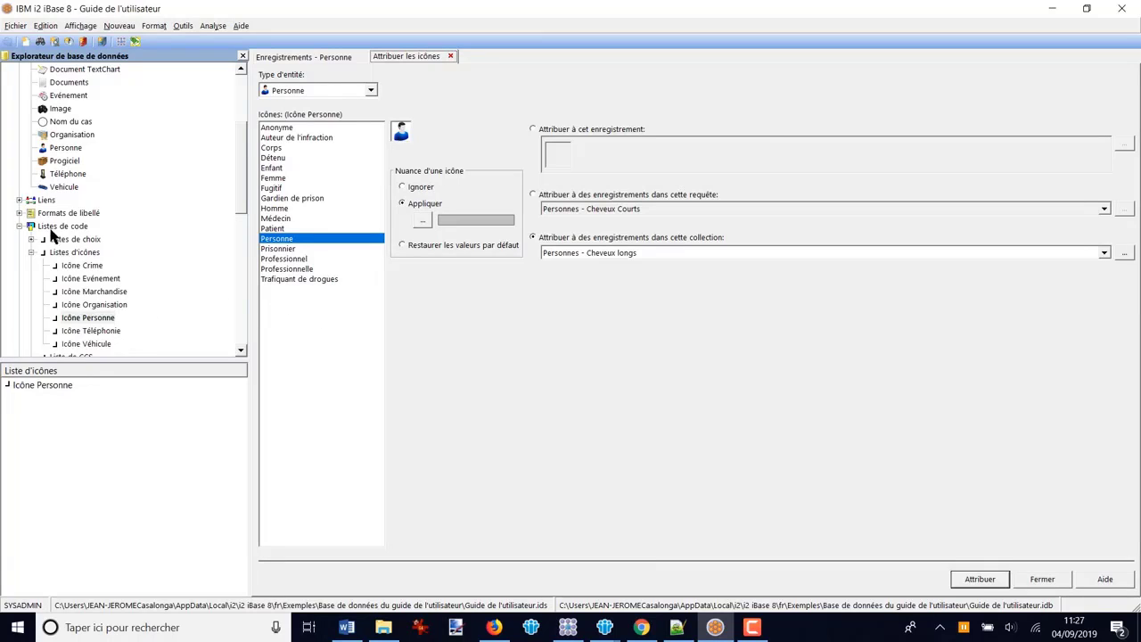
pyautogui.doubleClick(93, 319)
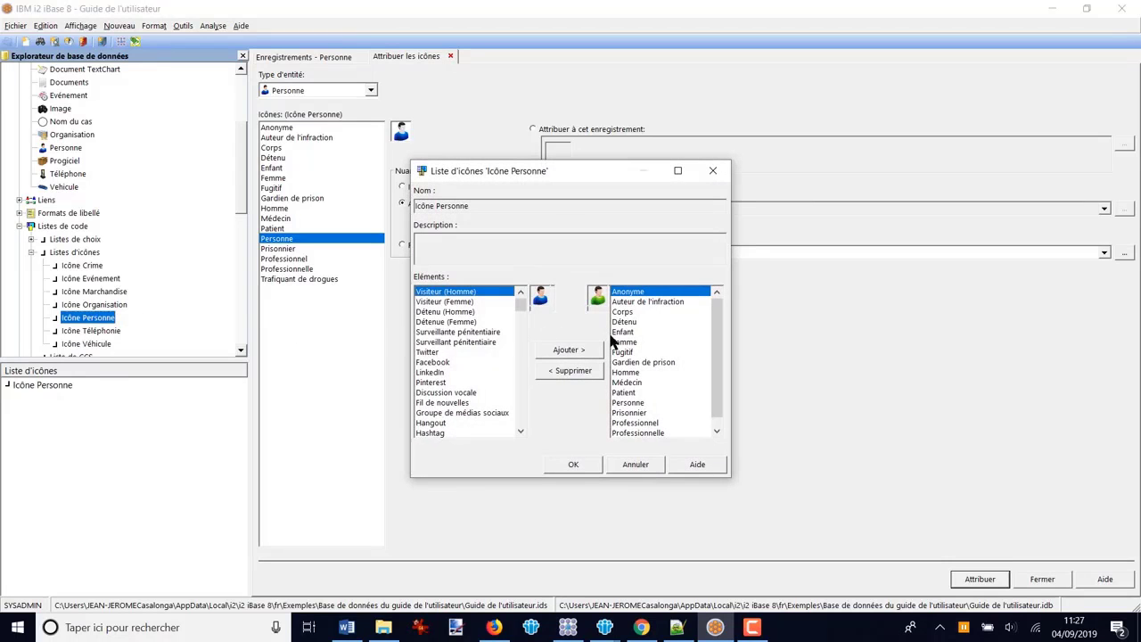
pyautogui.scroll(-1, 719, 361)
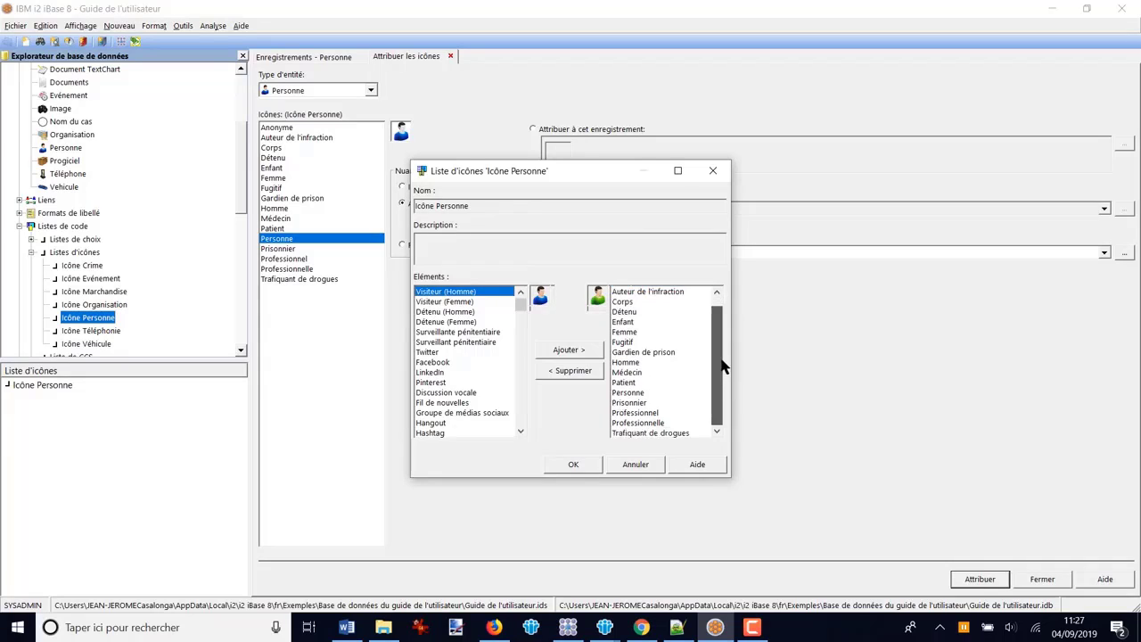
pyautogui.scroll(1, 719, 361)
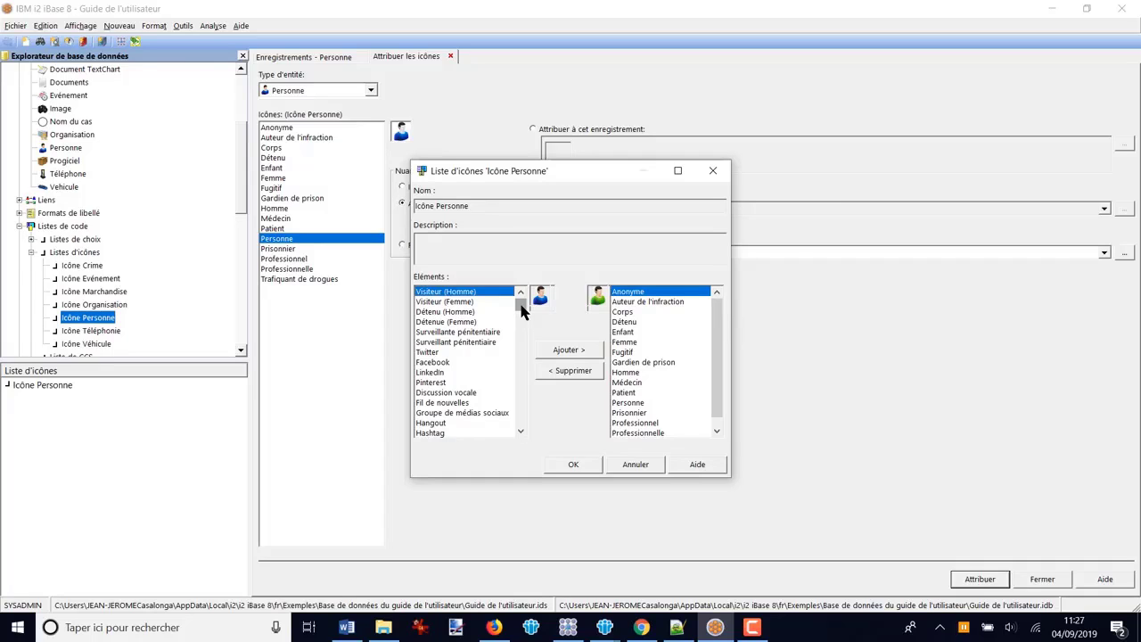
pyautogui.moveTo(522, 308); pyautogui.dragTo(523, 425)
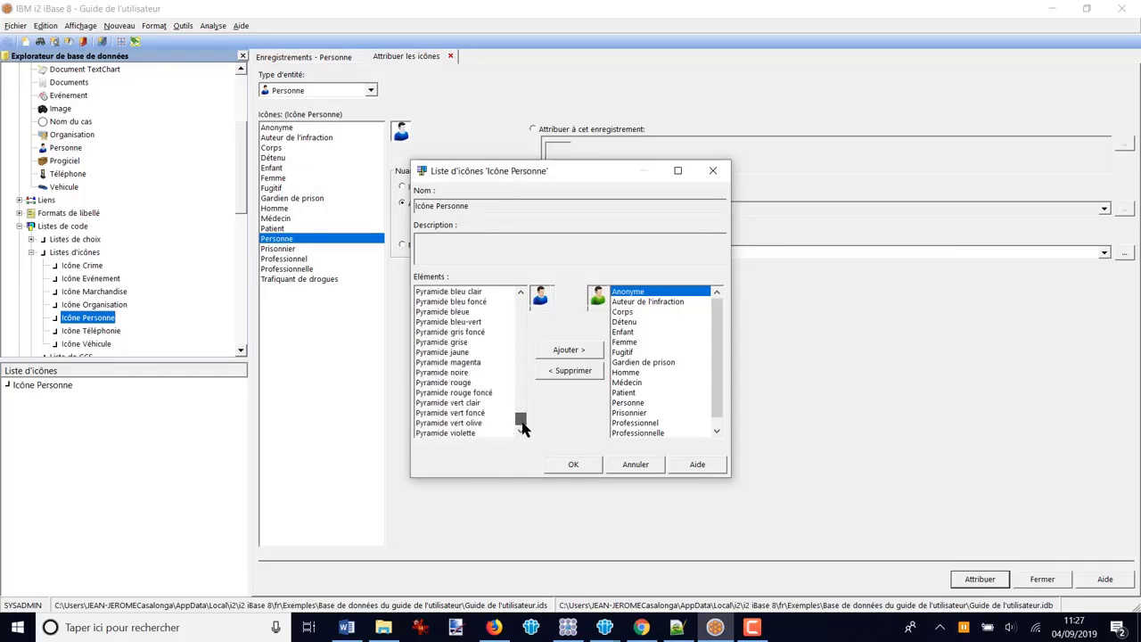
pyautogui.click(446, 332)
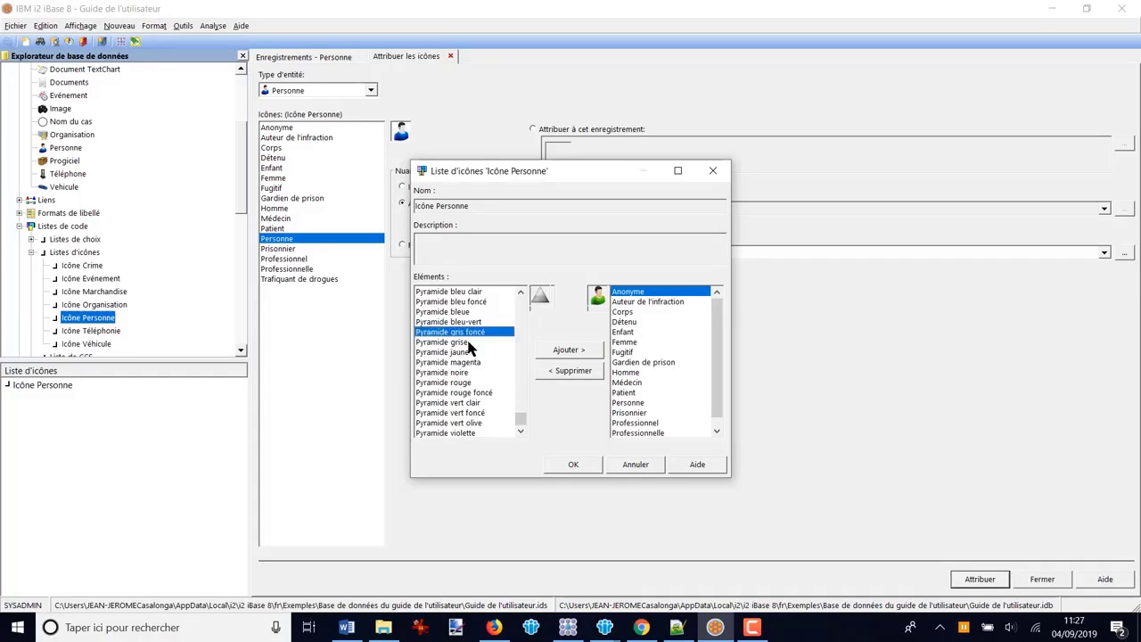
pyautogui.doubleClick(441, 334)
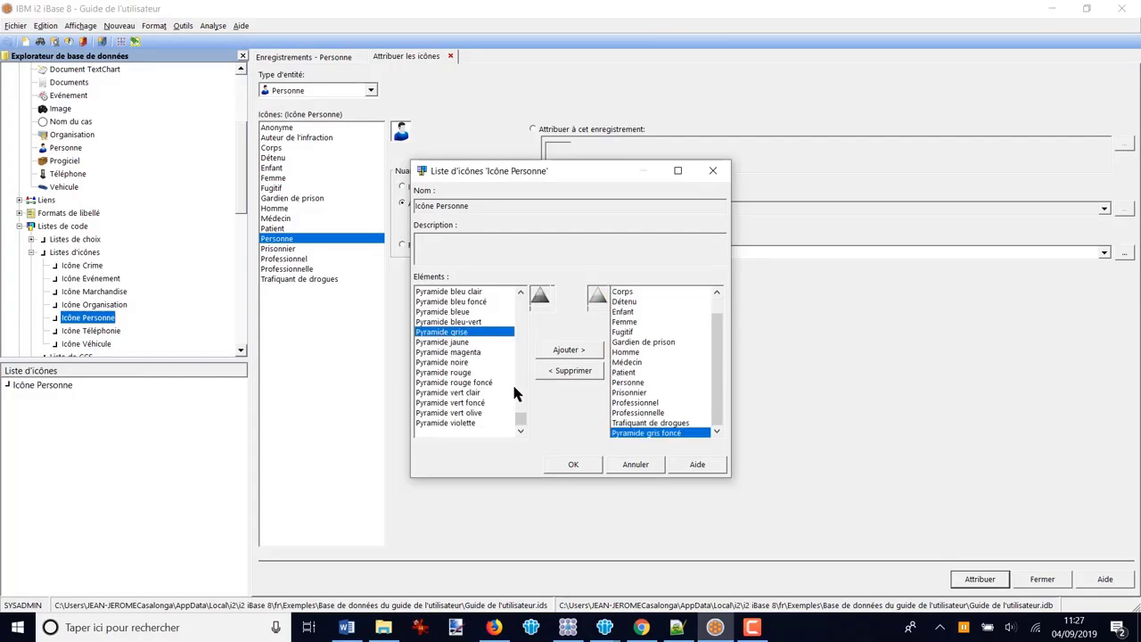
# Step: Add the Carré jaune icon to the Icône Personne list and save the list
pyautogui.moveTo(521, 421); pyautogui.dragTo(518, 419)
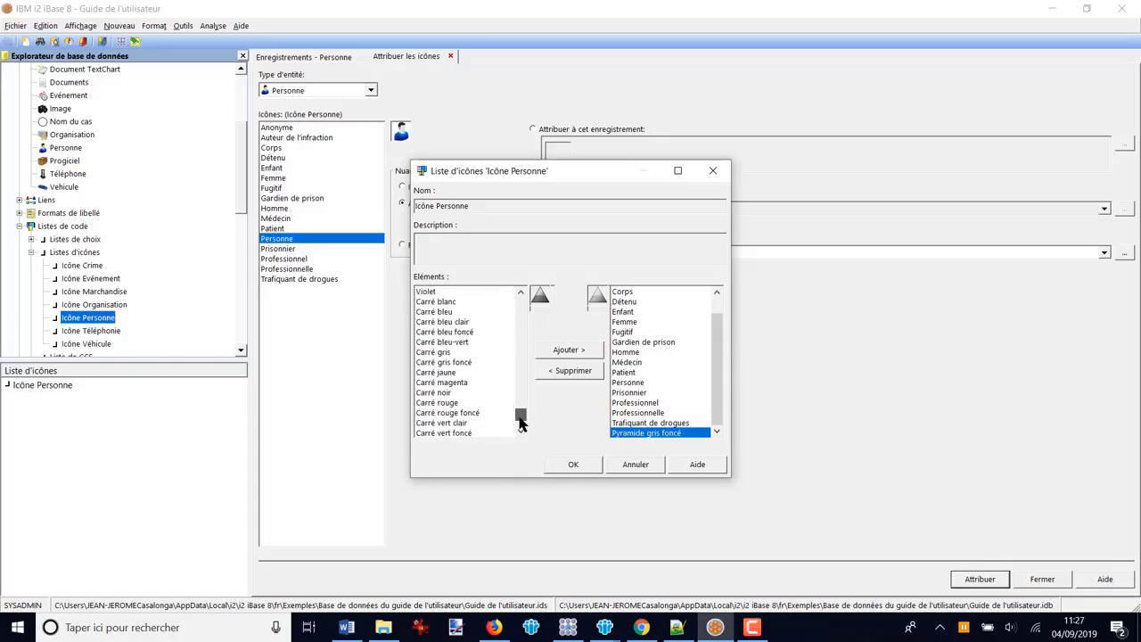
pyautogui.click(440, 372)
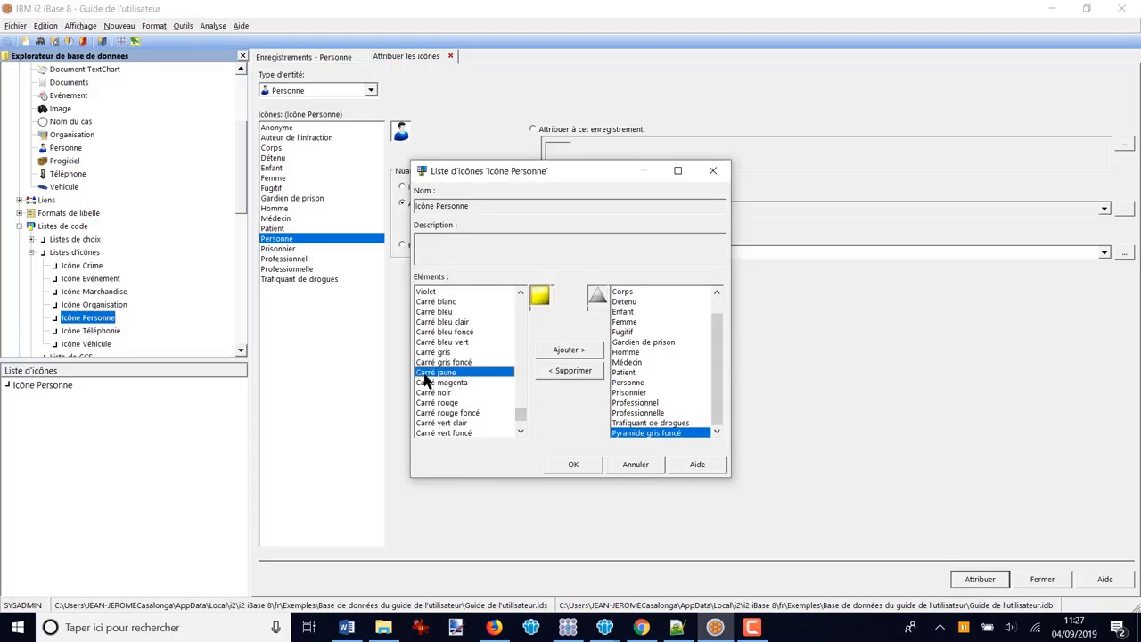
pyautogui.doubleClick(426, 378)
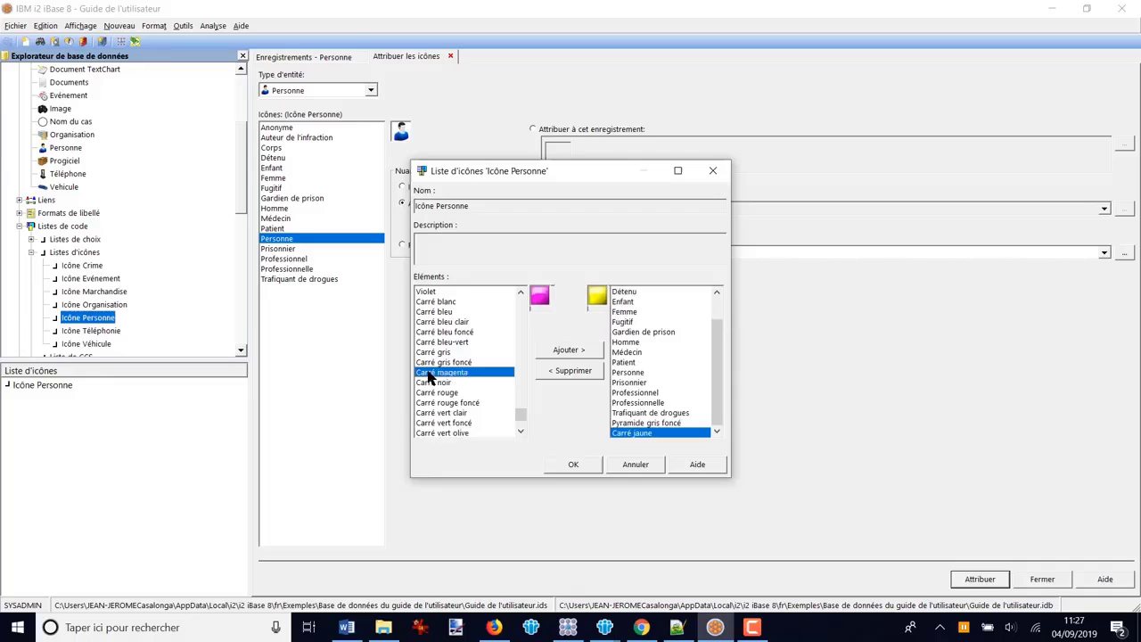
pyautogui.click(575, 468)
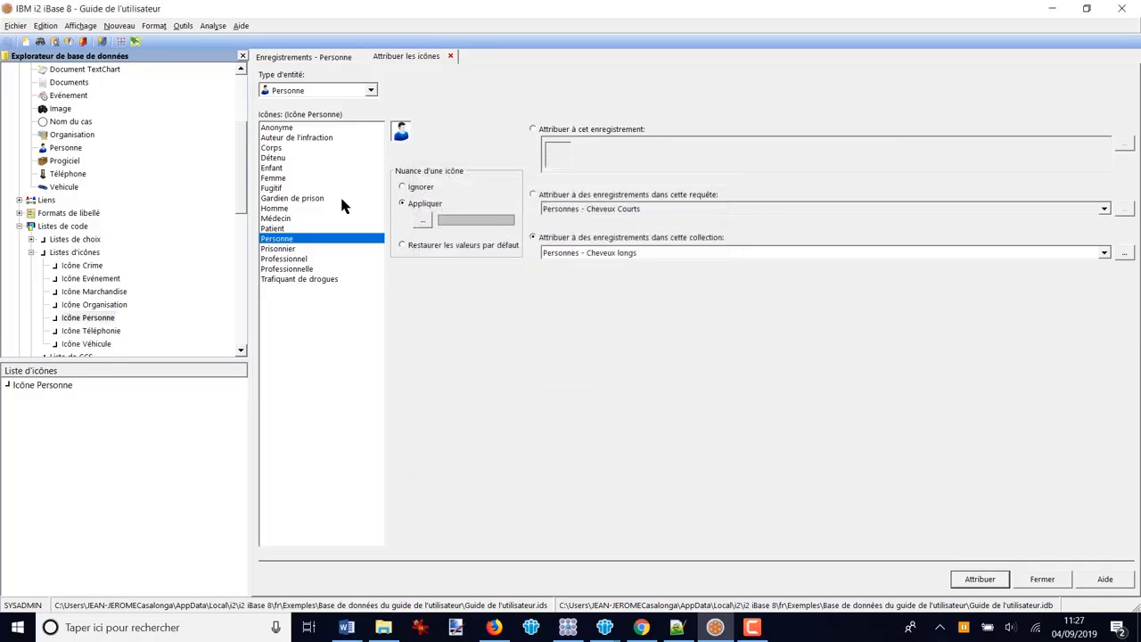
# Step: Close and reopen the icon assignment page for the Personne entity type, and preview Carré jaune and Pyramide gris foncé
pyautogui.click(1043, 580)
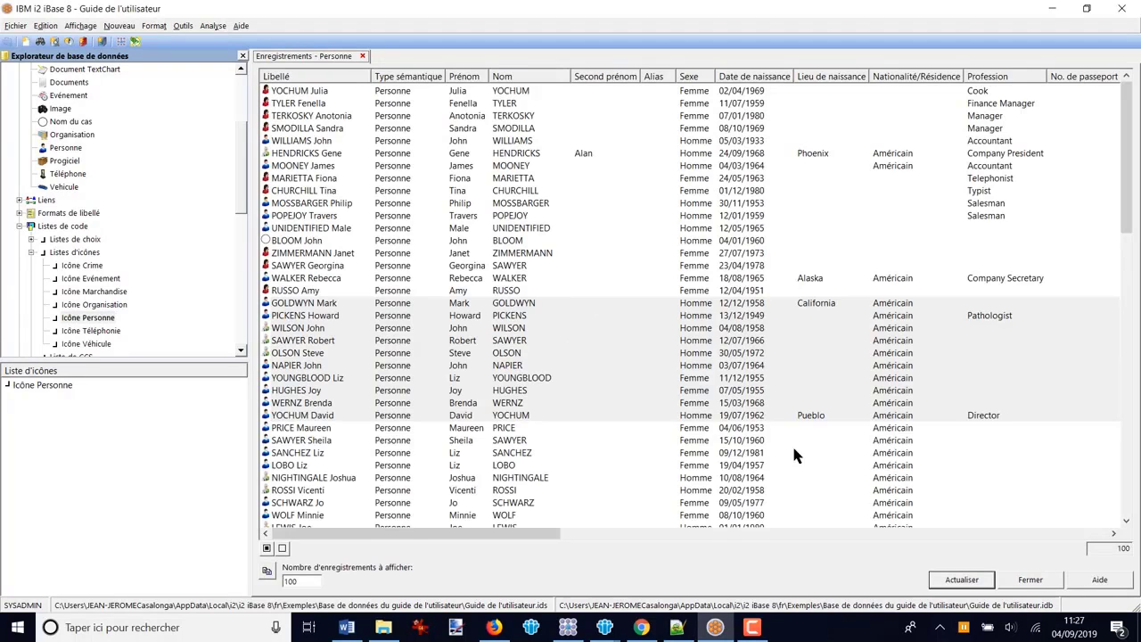
pyautogui.click(46, 25)
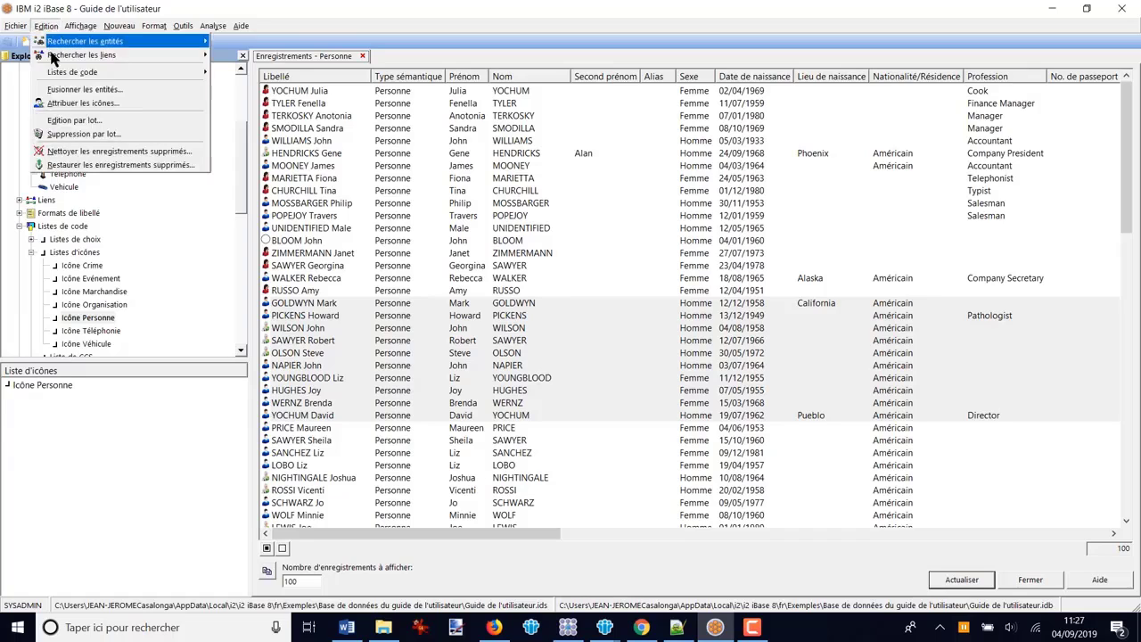
pyautogui.click(65, 104)
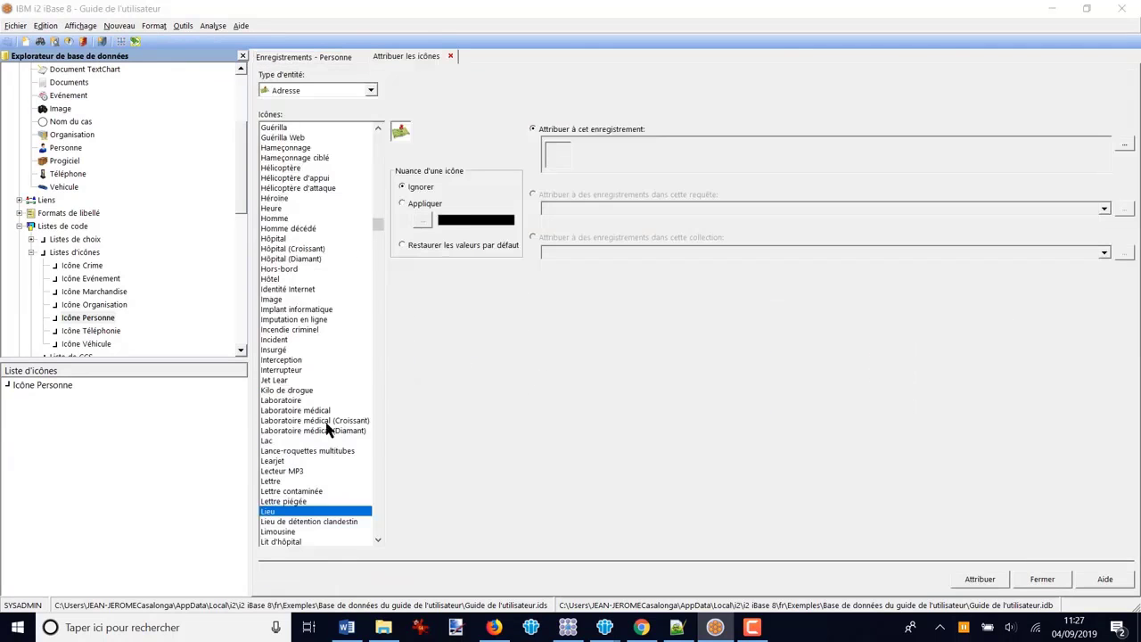
pyautogui.click(370, 91)
pyautogui.scroll(-2, 295, 178)
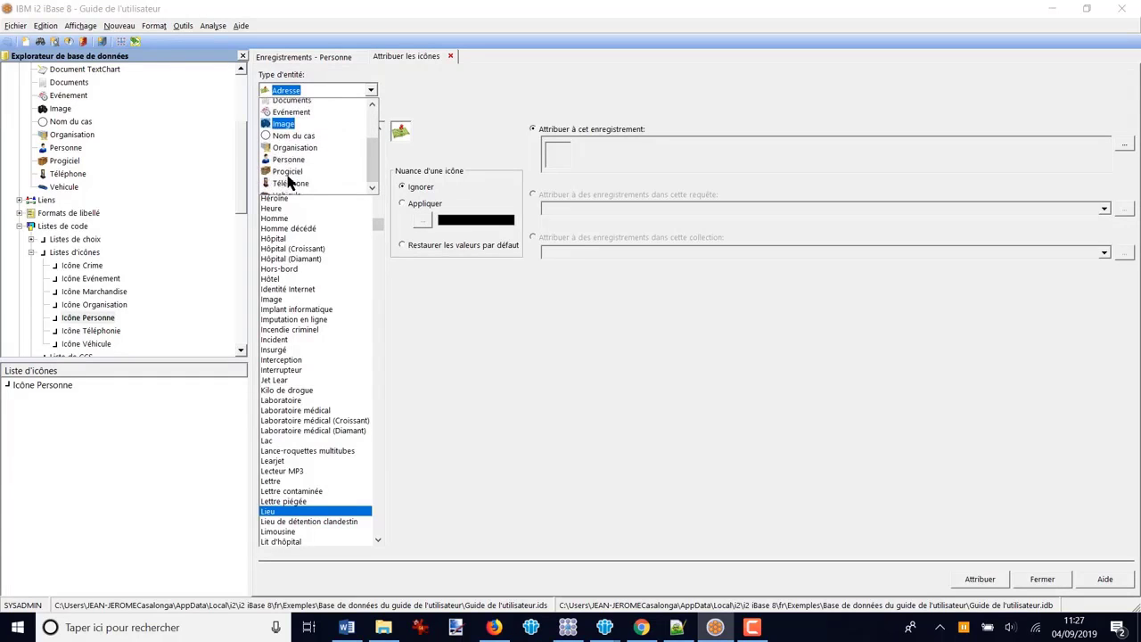
pyautogui.click(284, 162)
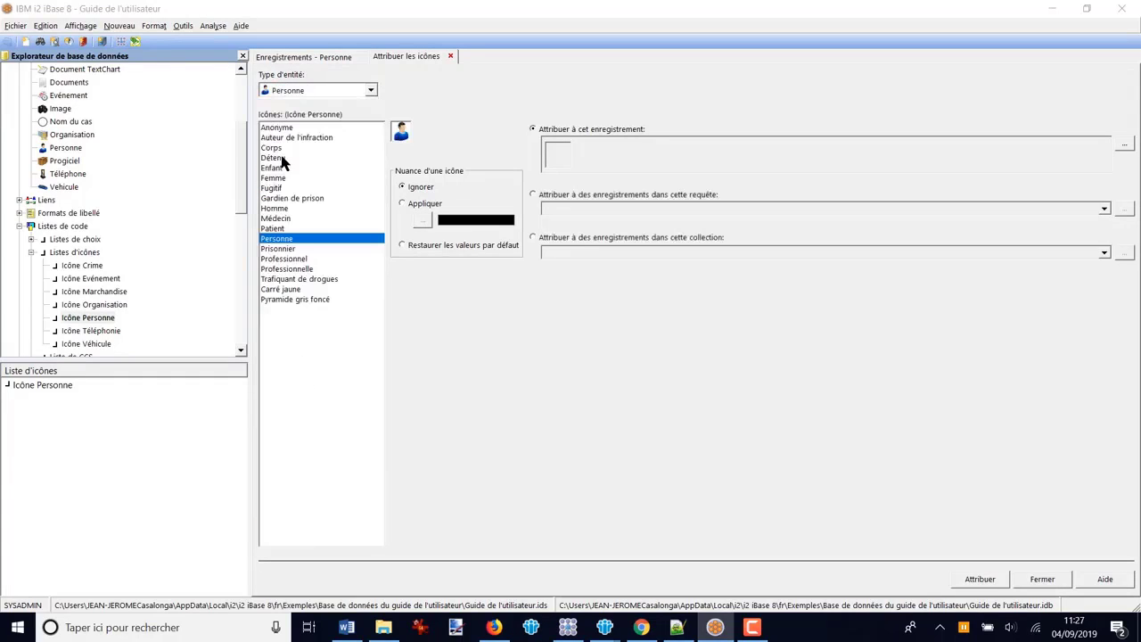
pyautogui.click(283, 290)
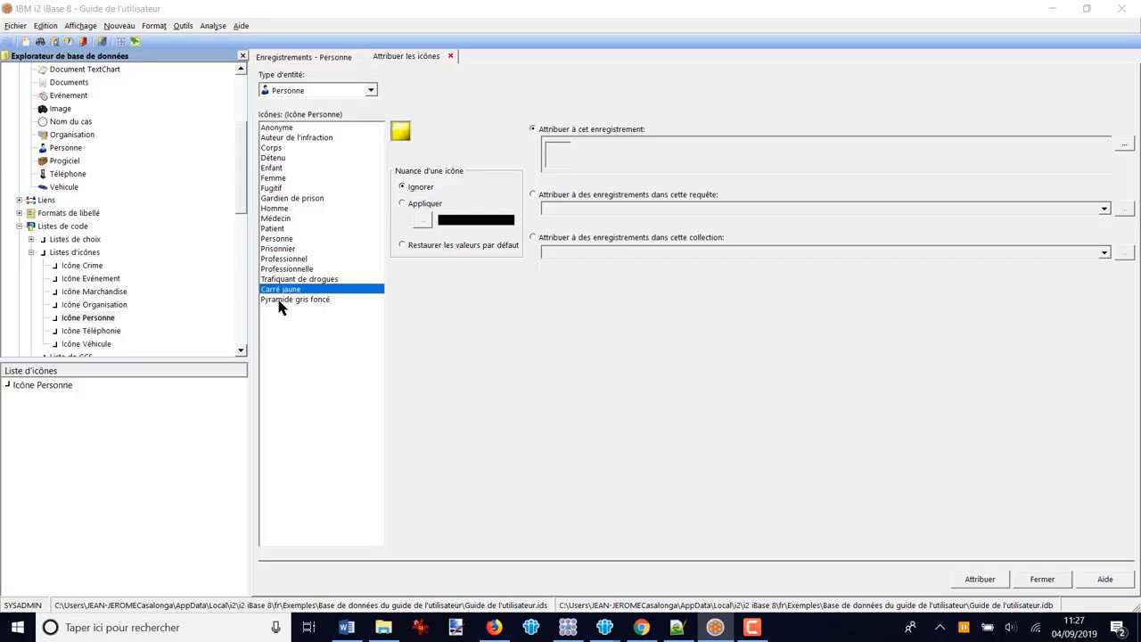
pyautogui.click(280, 301)
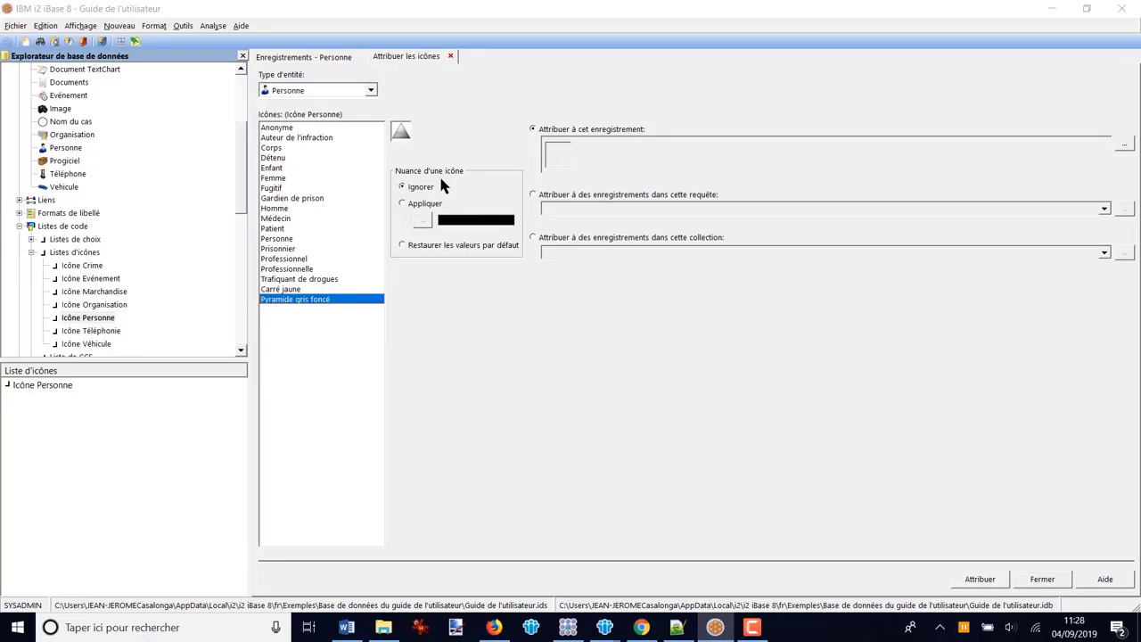
# Step: Assign the Carré jaune icon to the records in the "Personnes - Cheveux Courts" query
pyautogui.click(533, 196)
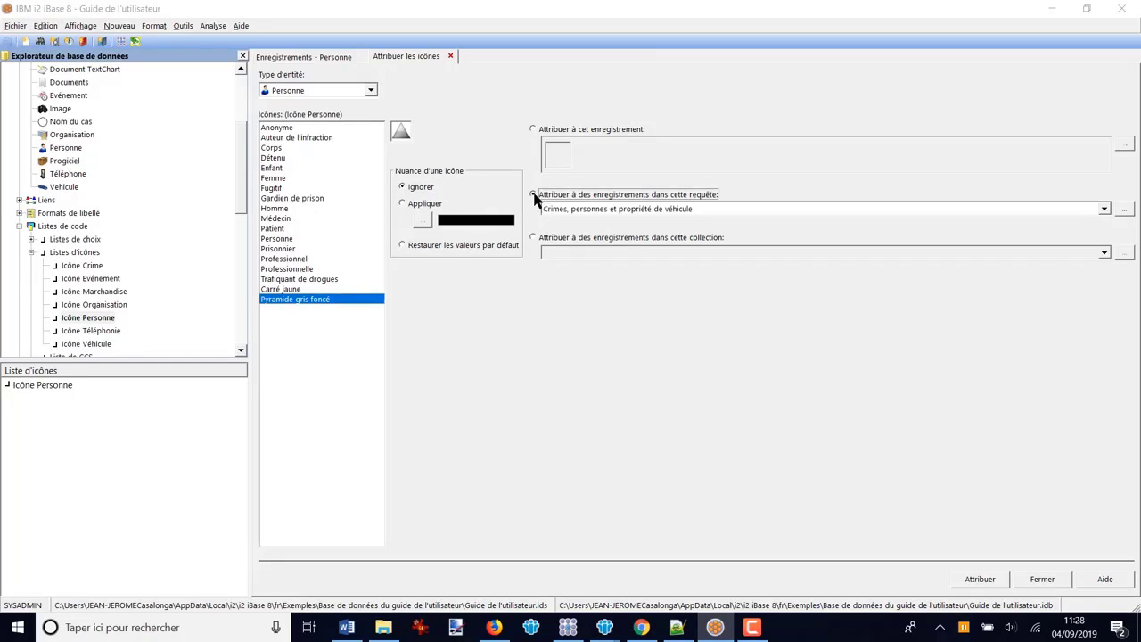
pyautogui.click(1124, 209)
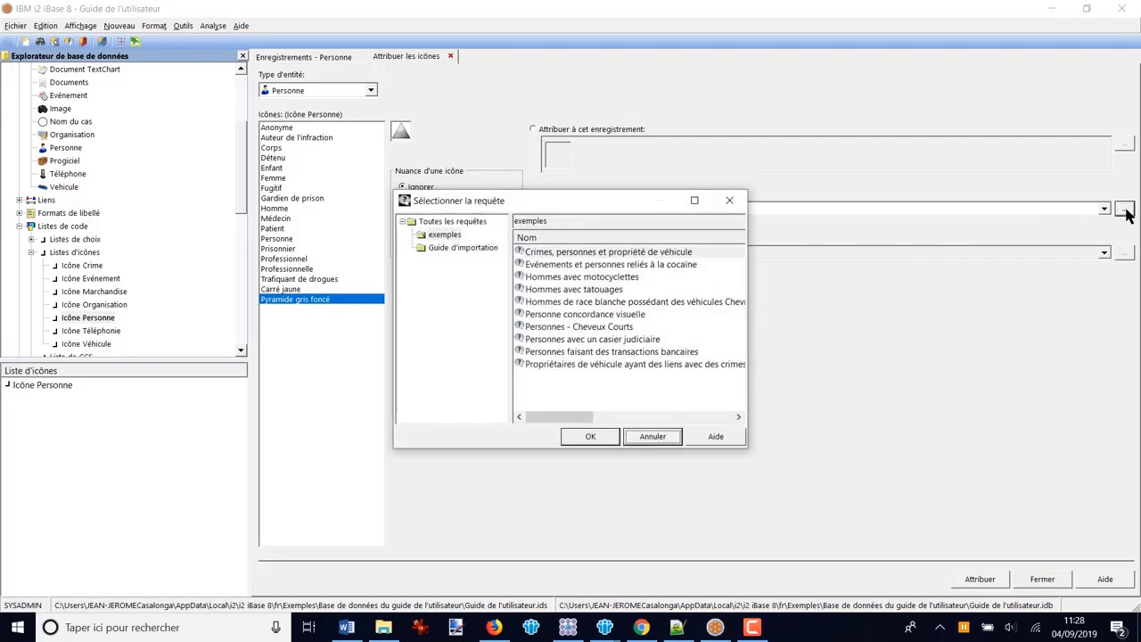
pyautogui.click(599, 327)
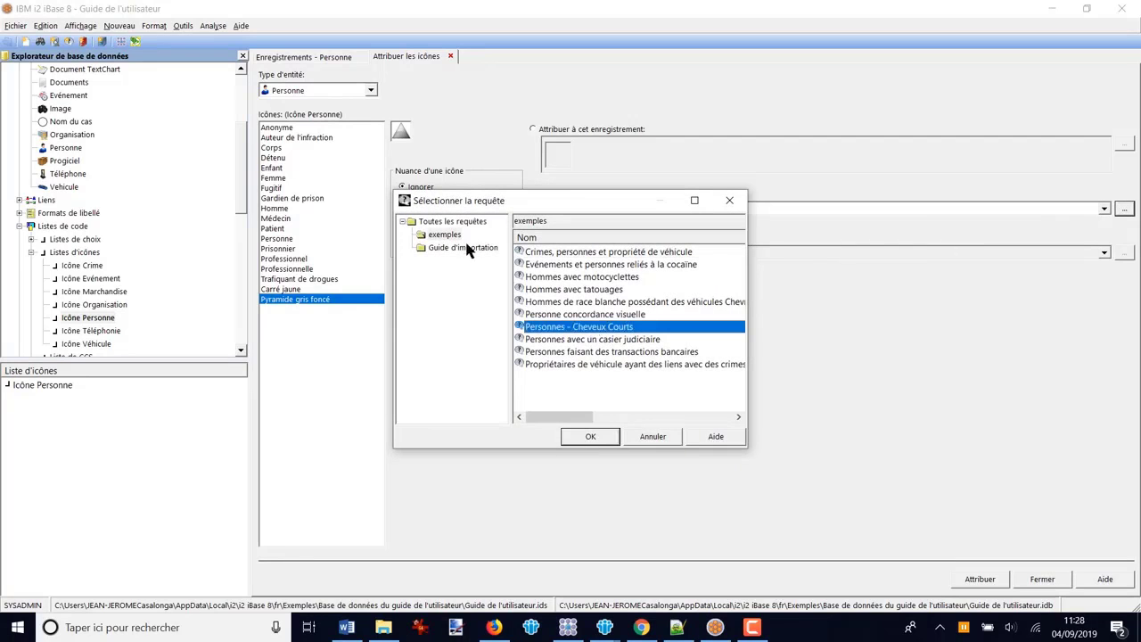
pyautogui.click(593, 437)
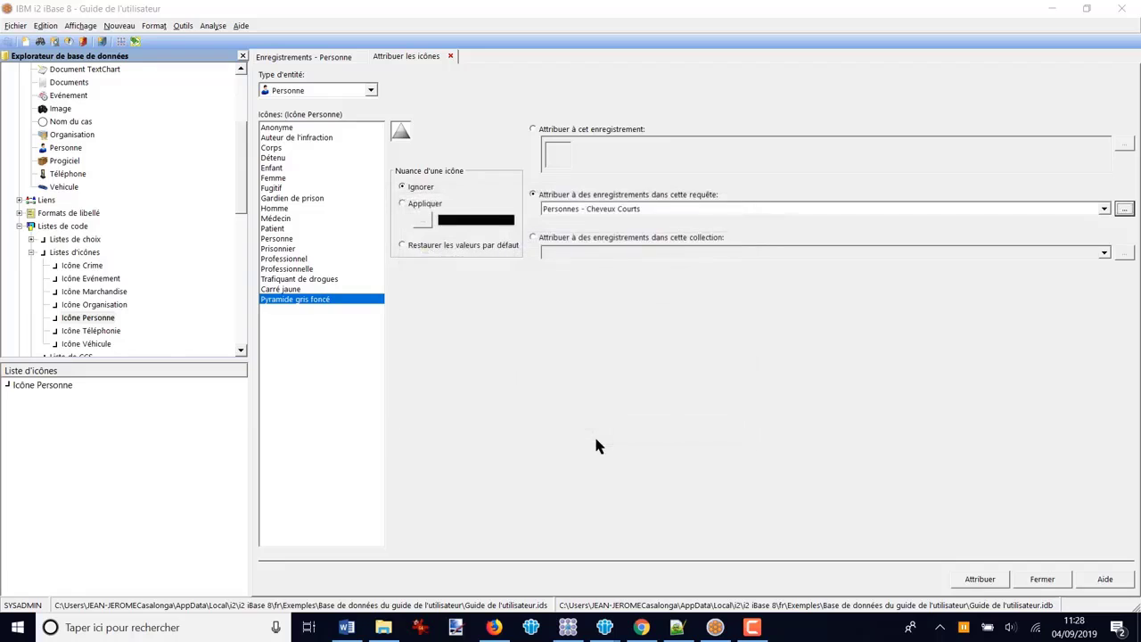
pyautogui.click(281, 291)
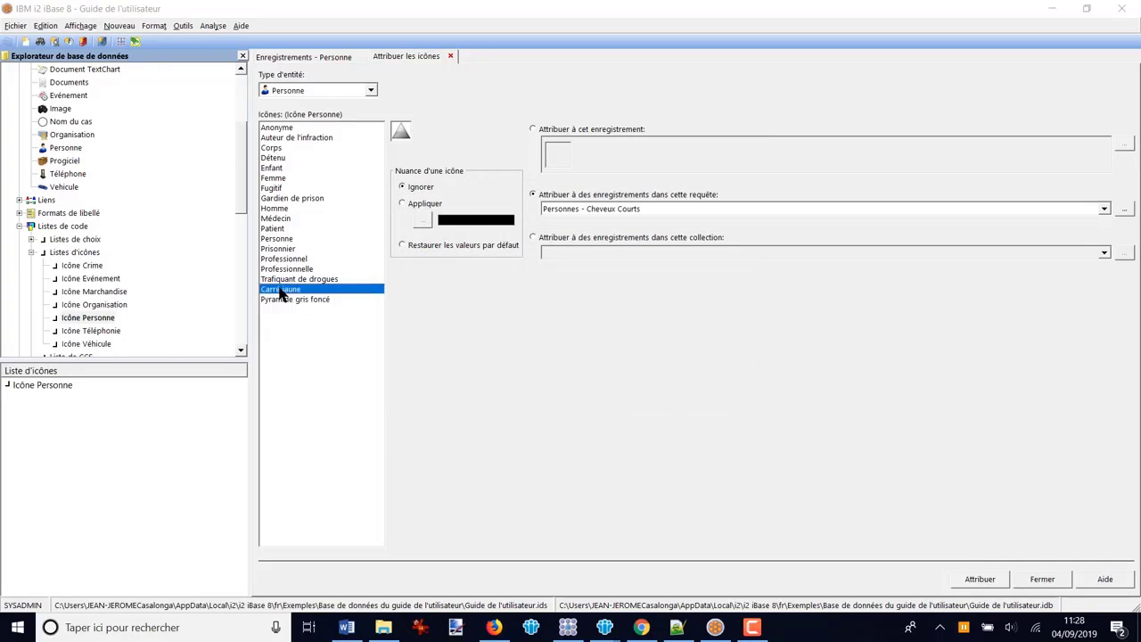
pyautogui.click(982, 581)
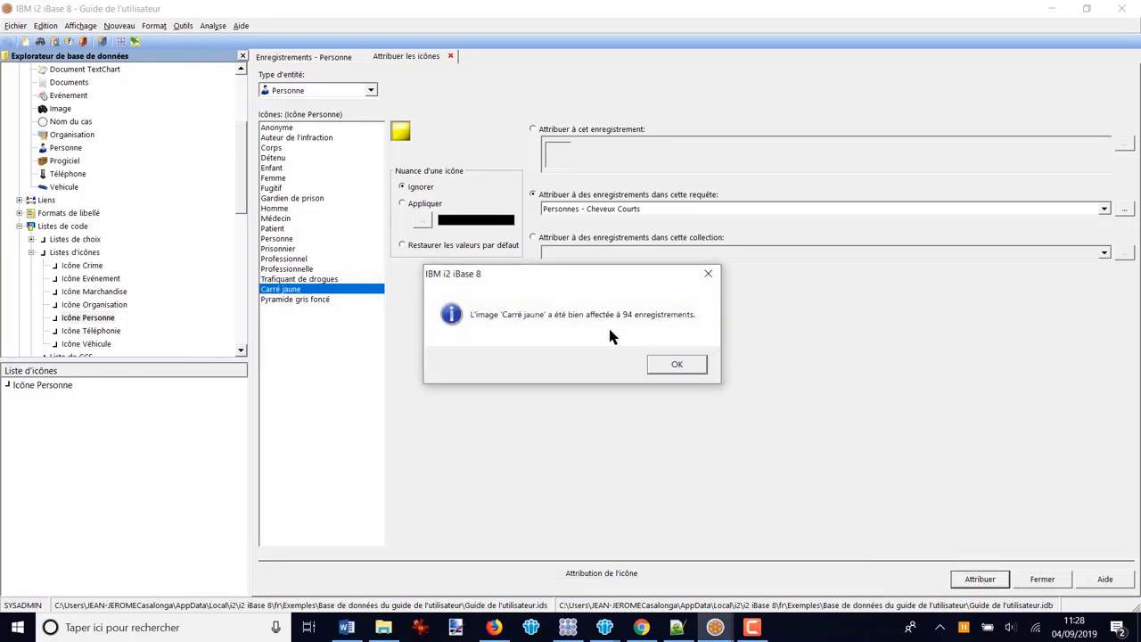
pyautogui.click(671, 371)
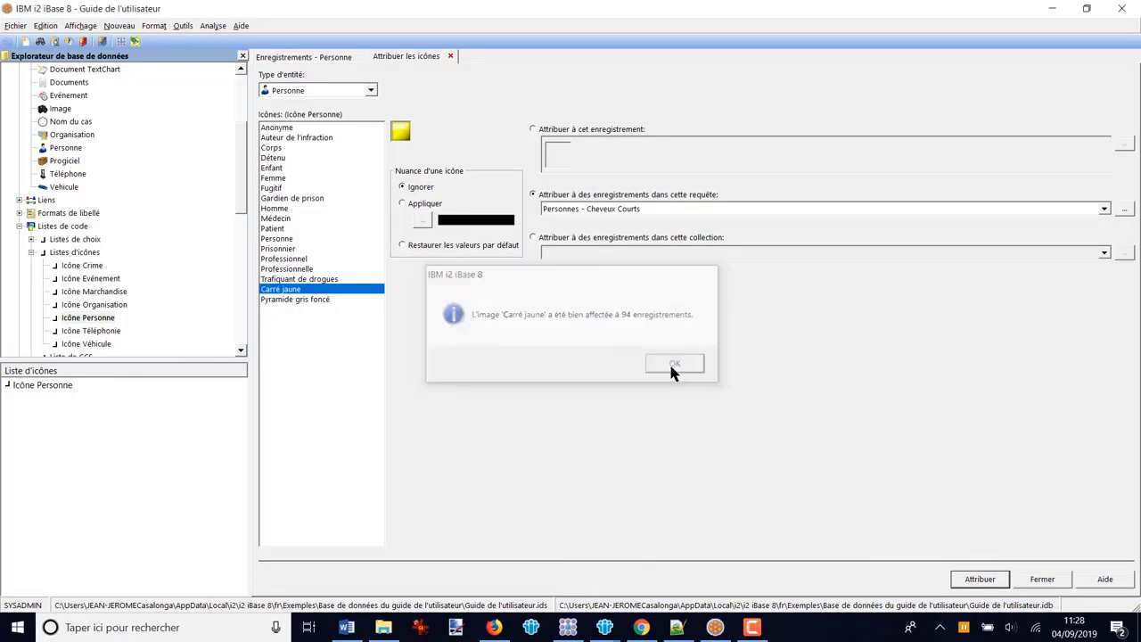
# Step: Assign the Pyramide gris foncé icon to the records in the "Personnes - Cheveux longs" collection
pyautogui.click(534, 238)
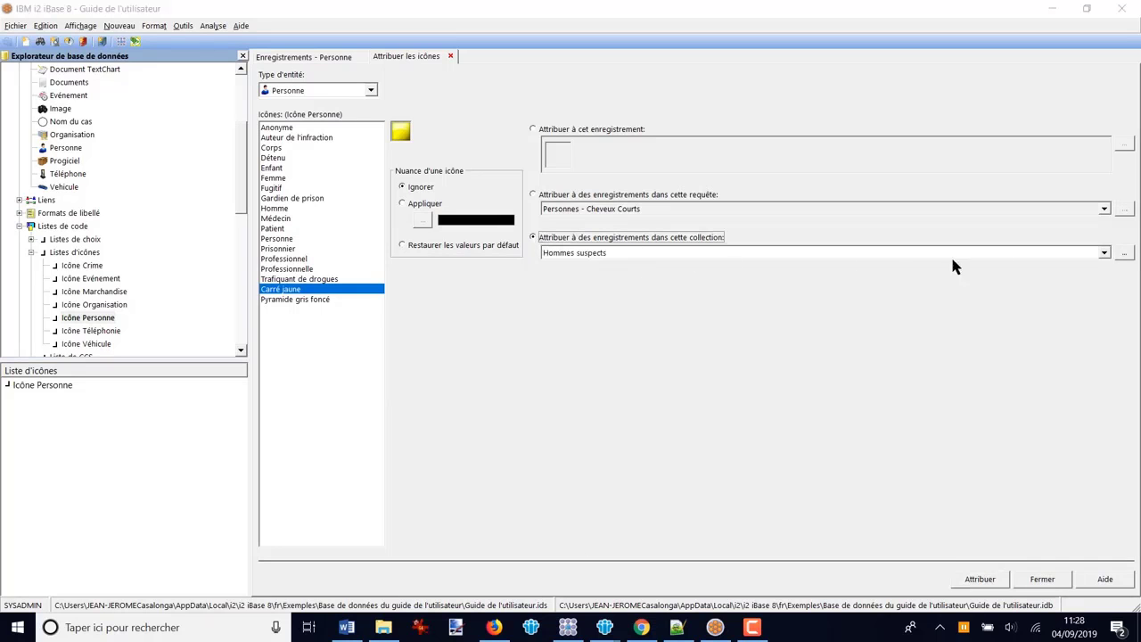
pyautogui.click(1124, 254)
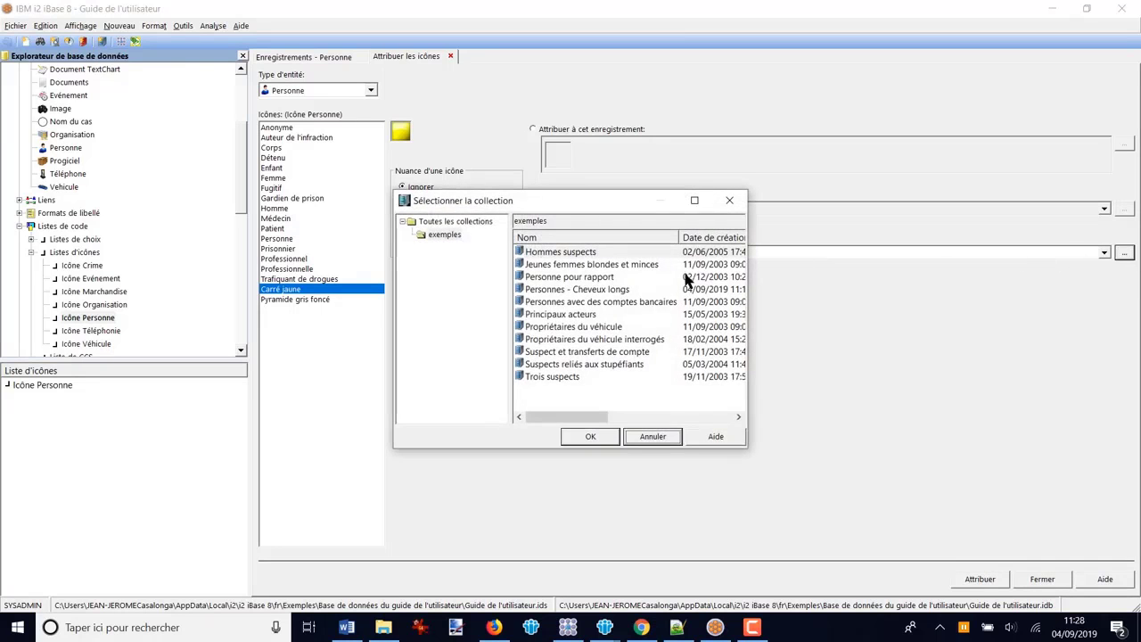
pyautogui.doubleClick(584, 290)
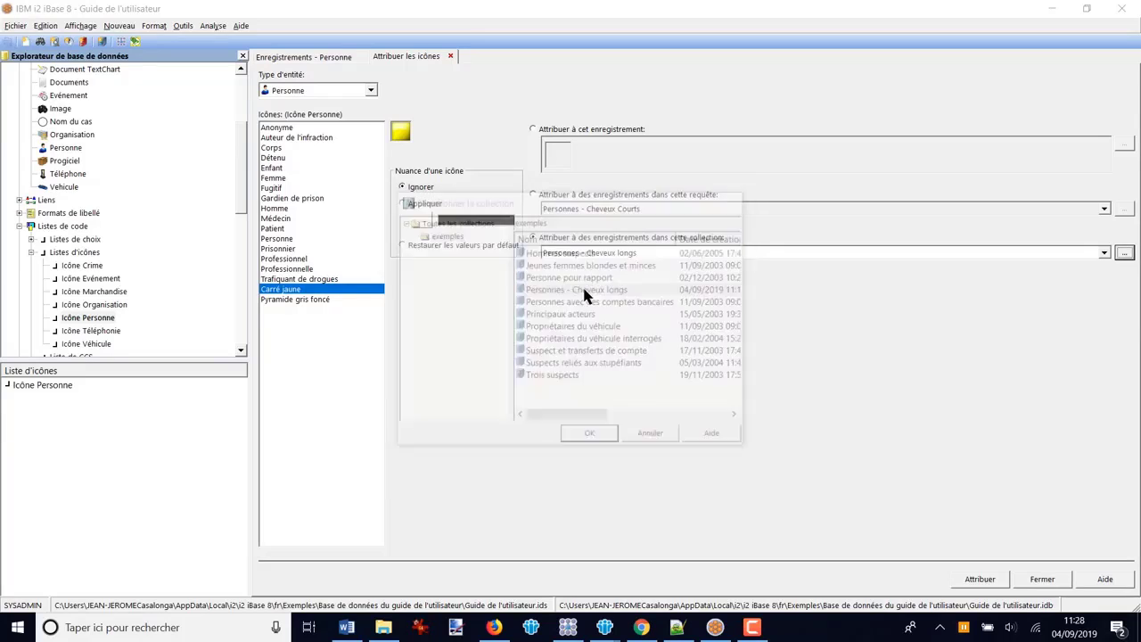
pyautogui.click(283, 301)
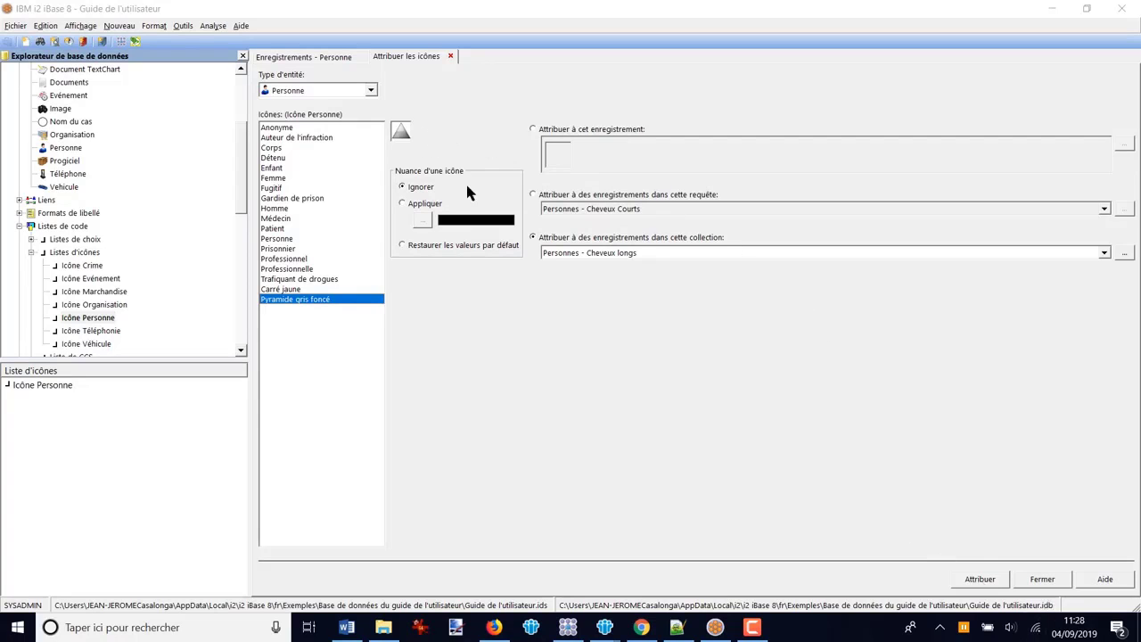
pyautogui.click(978, 580)
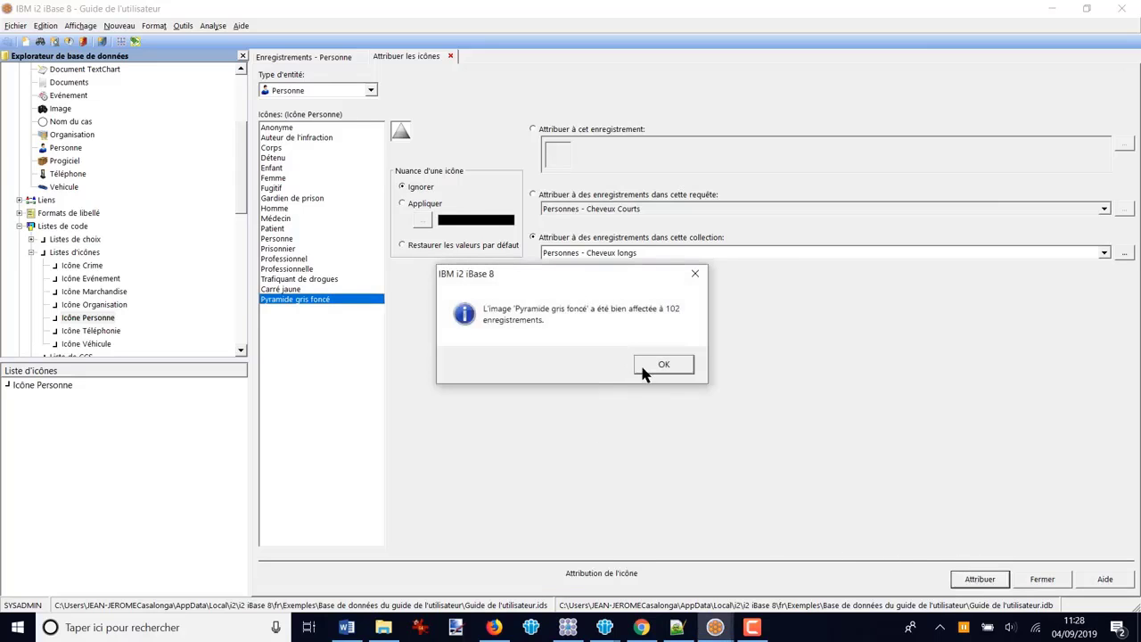
pyautogui.click(661, 366)
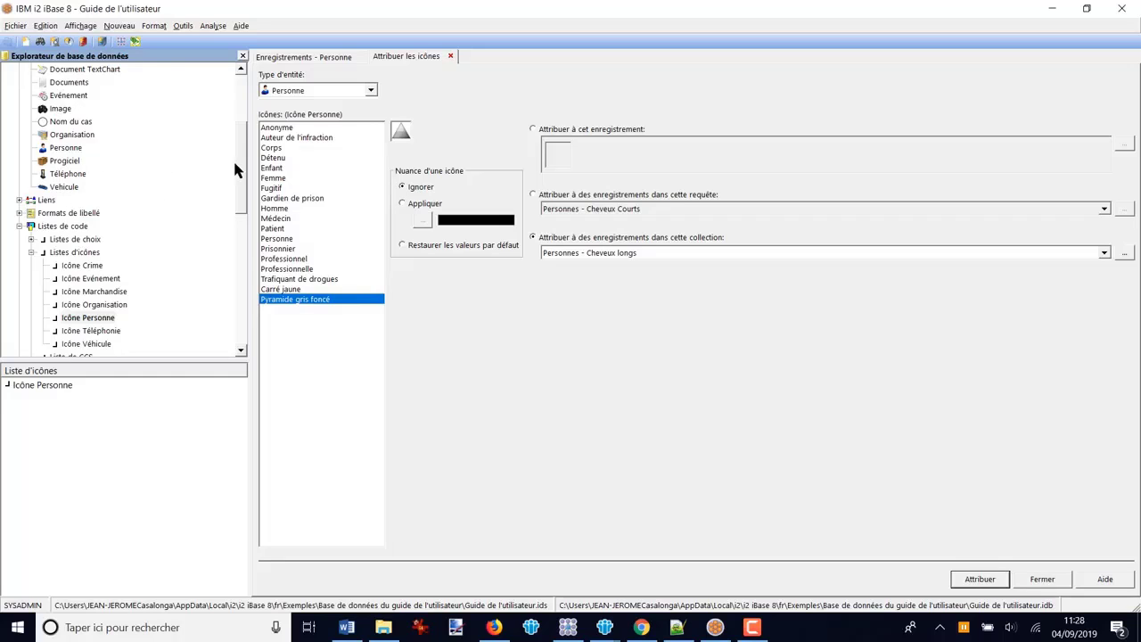
# Step: Display the fields of the Adresse entity type in the database explorer
pyautogui.moveTo(239, 162); pyautogui.dragTo(239, 115)
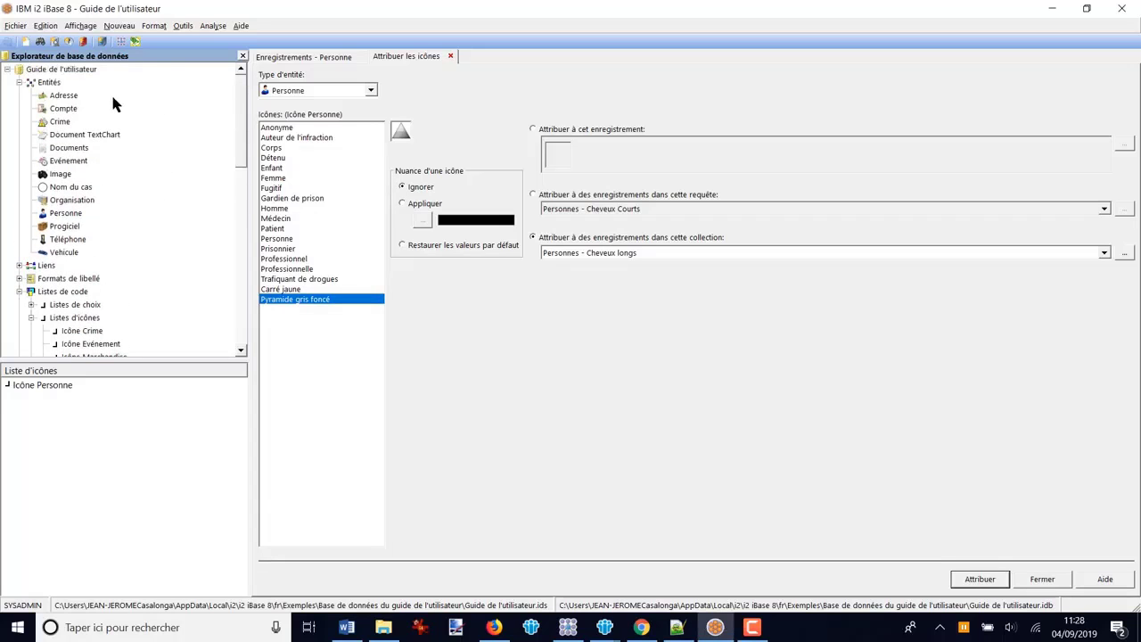
pyautogui.click(62, 96)
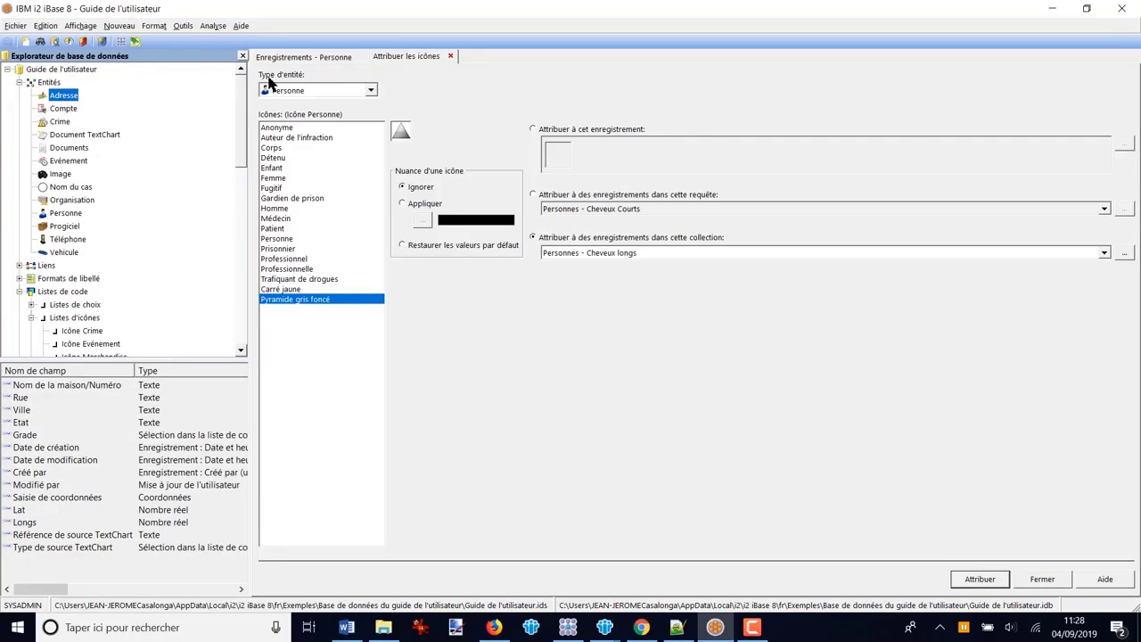
# Step: Switch the icon assignment page to the Adresse entity type and browse the icons offered for it
pyautogui.click(371, 91)
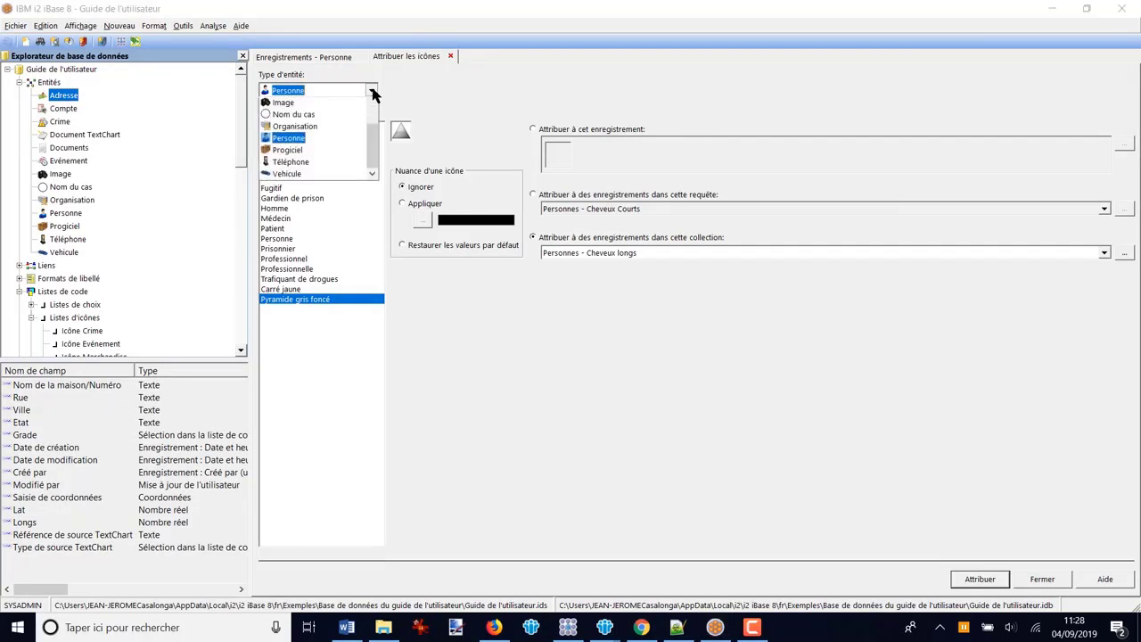
pyautogui.scroll(-1, 374, 142)
pyautogui.scroll(1, 373, 134)
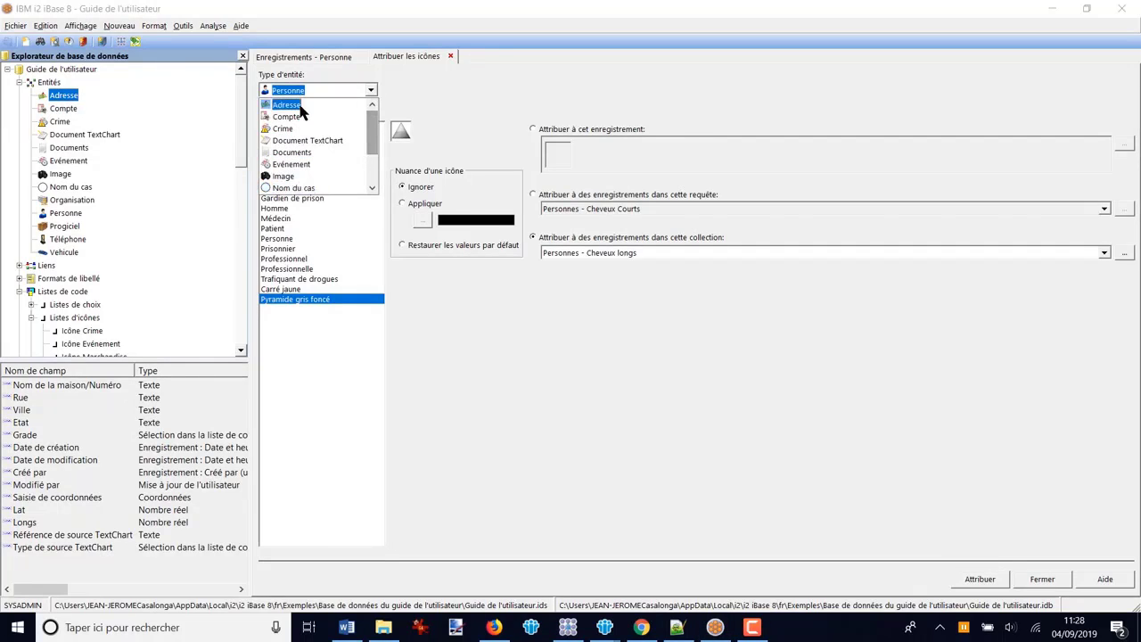
pyautogui.click(294, 105)
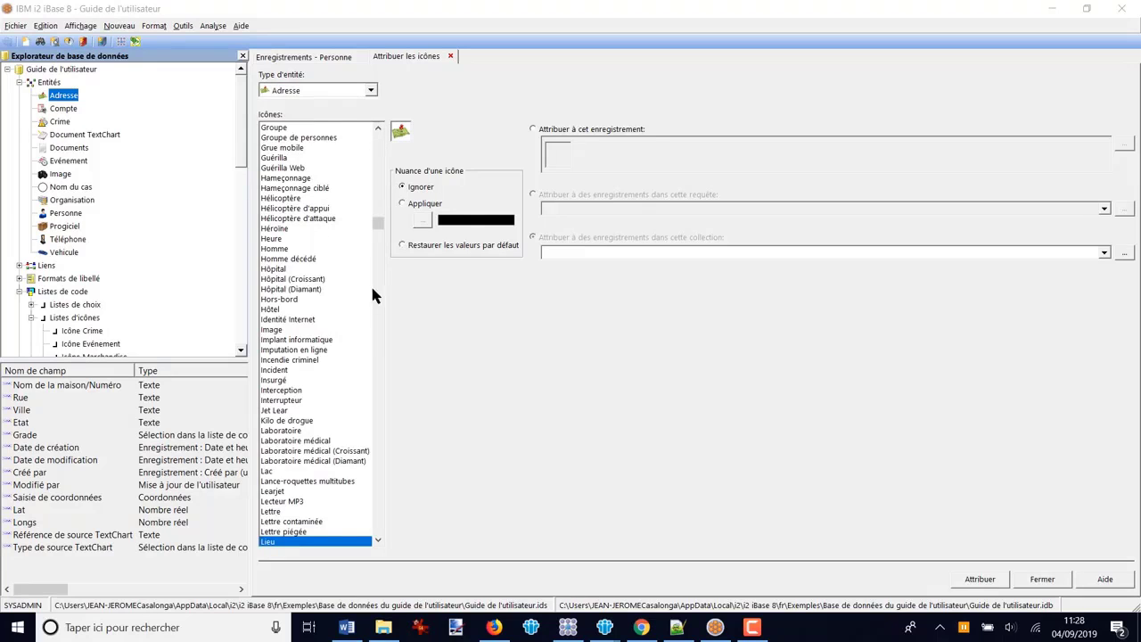
pyautogui.moveTo(377, 226); pyautogui.dragTo(377, 138)
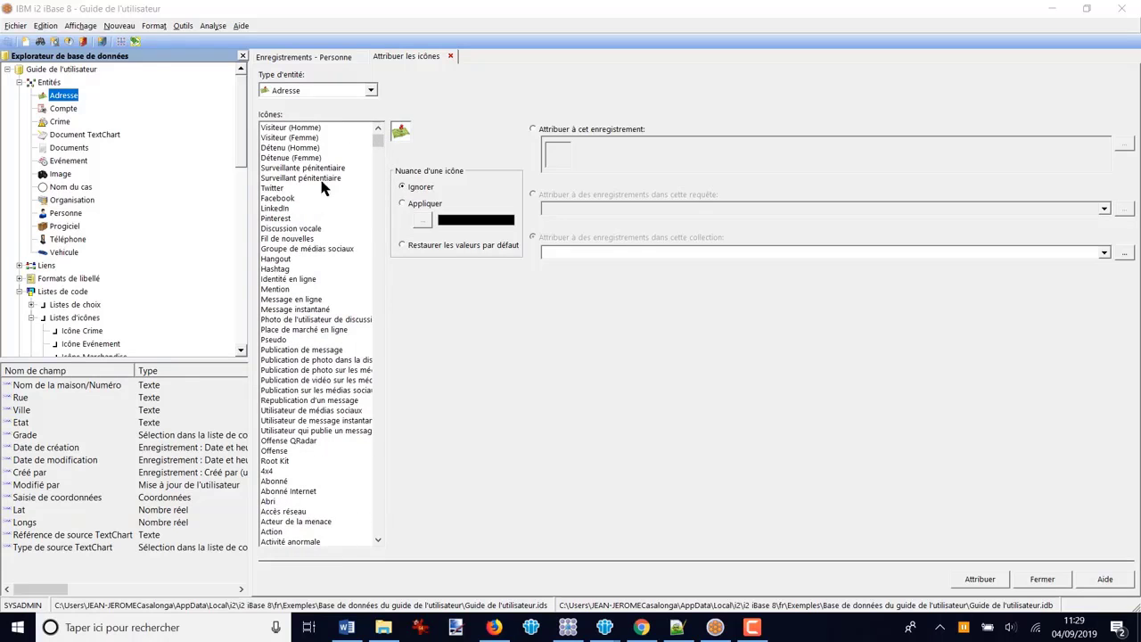
# Step: List the records of the Adresse entity type and return to the icon assignment page
pyautogui.rightClick(62, 98)
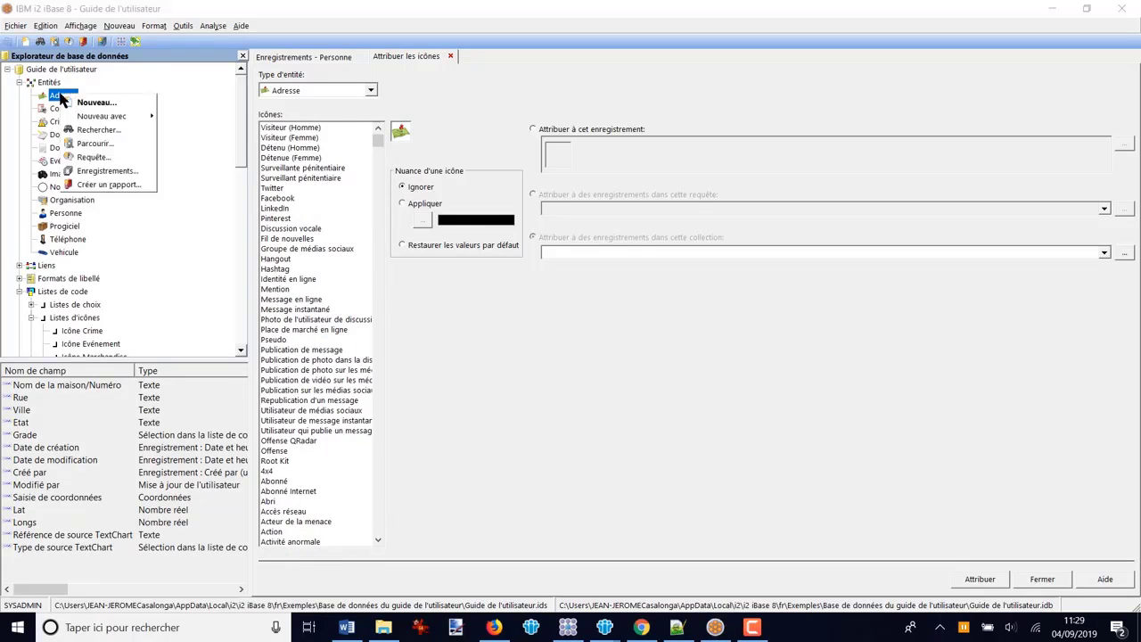
pyautogui.click(105, 174)
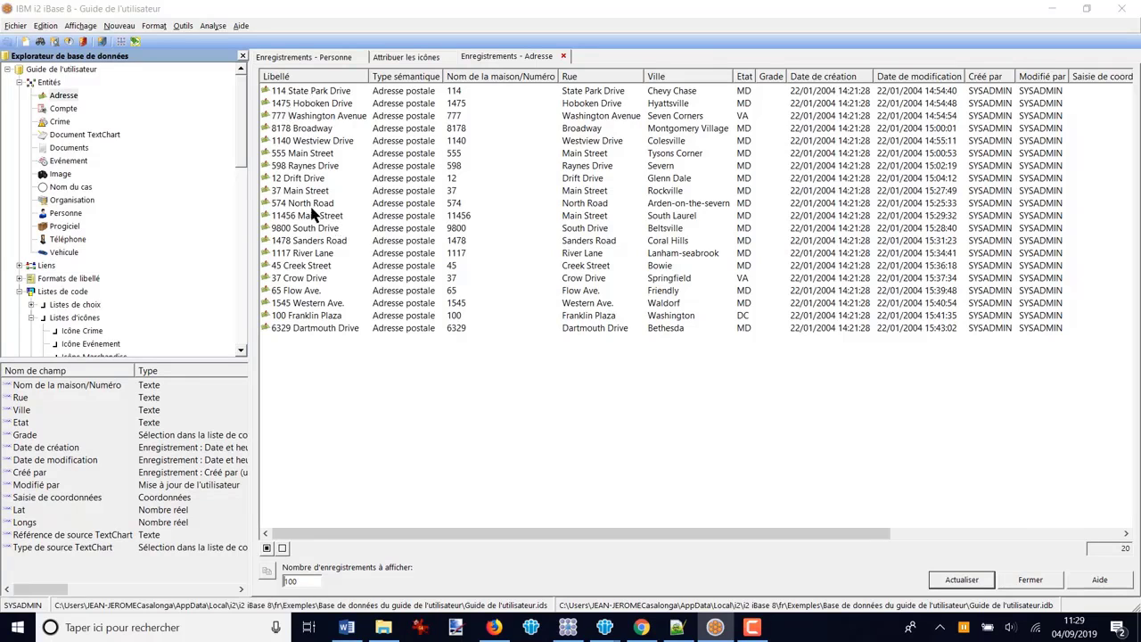
pyautogui.click(404, 59)
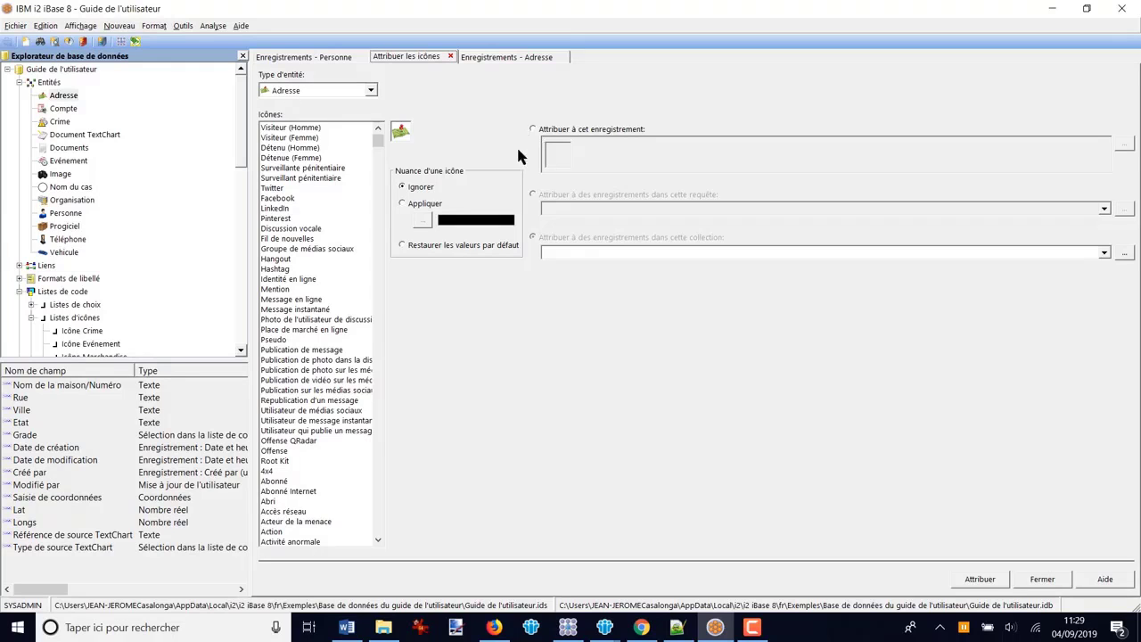
# Step: Set the icon assignment to a single record and select the address found by searching for house number 12
pyautogui.moveTo(401, 132); pyautogui.dragTo(534, 131)
pyautogui.click(534, 131)
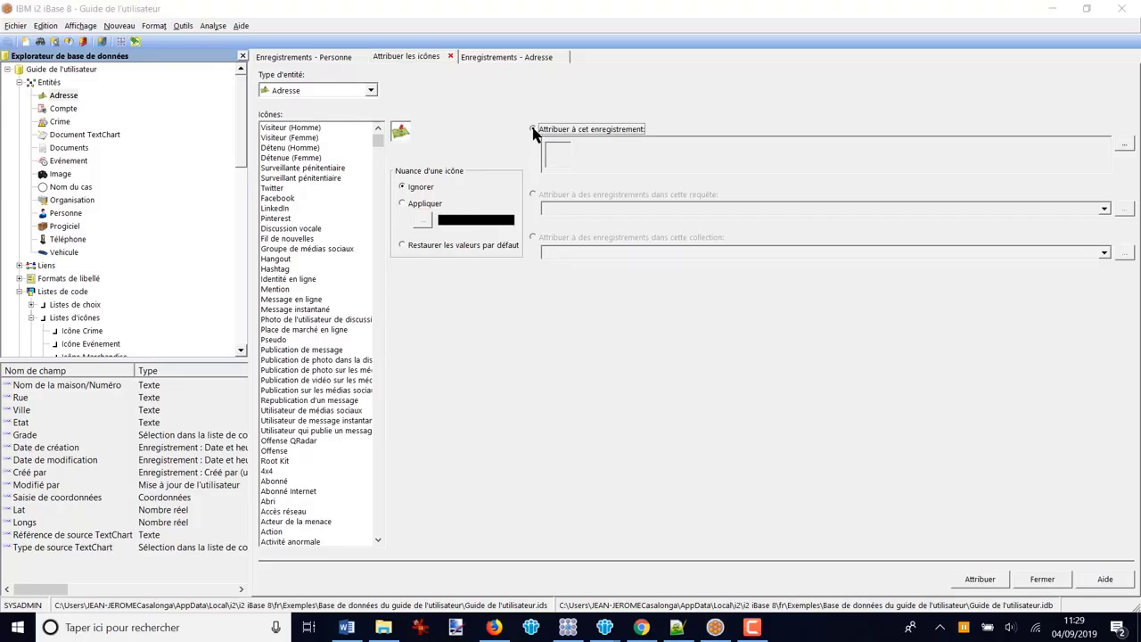
pyautogui.click(1123, 148)
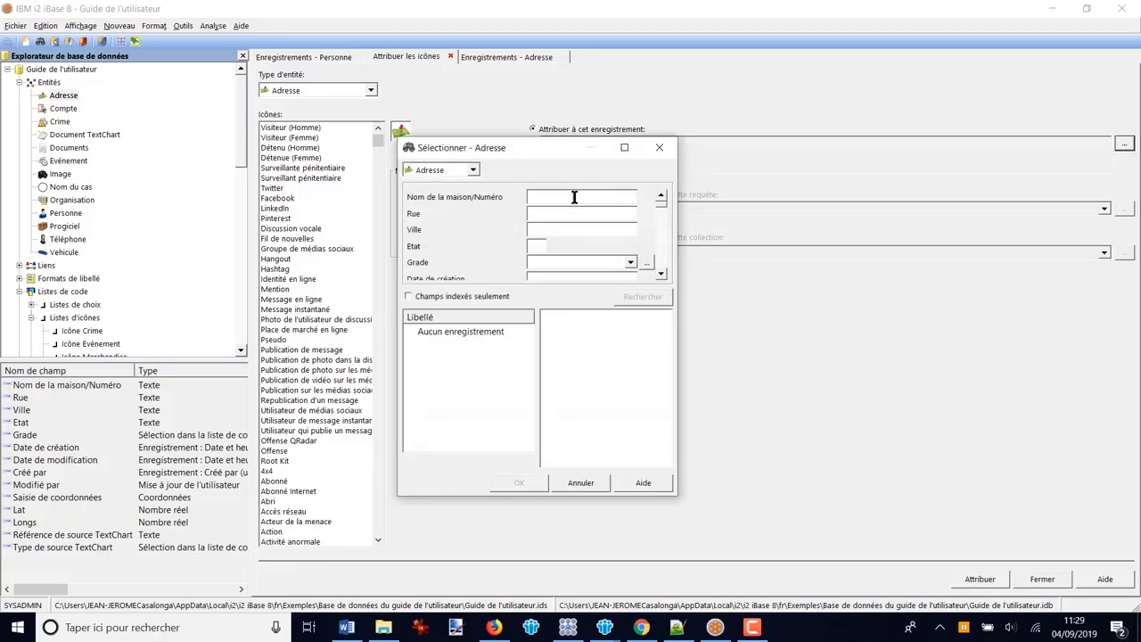
pyautogui.click(575, 197)
pyautogui.write('12')
pyautogui.press('Return')
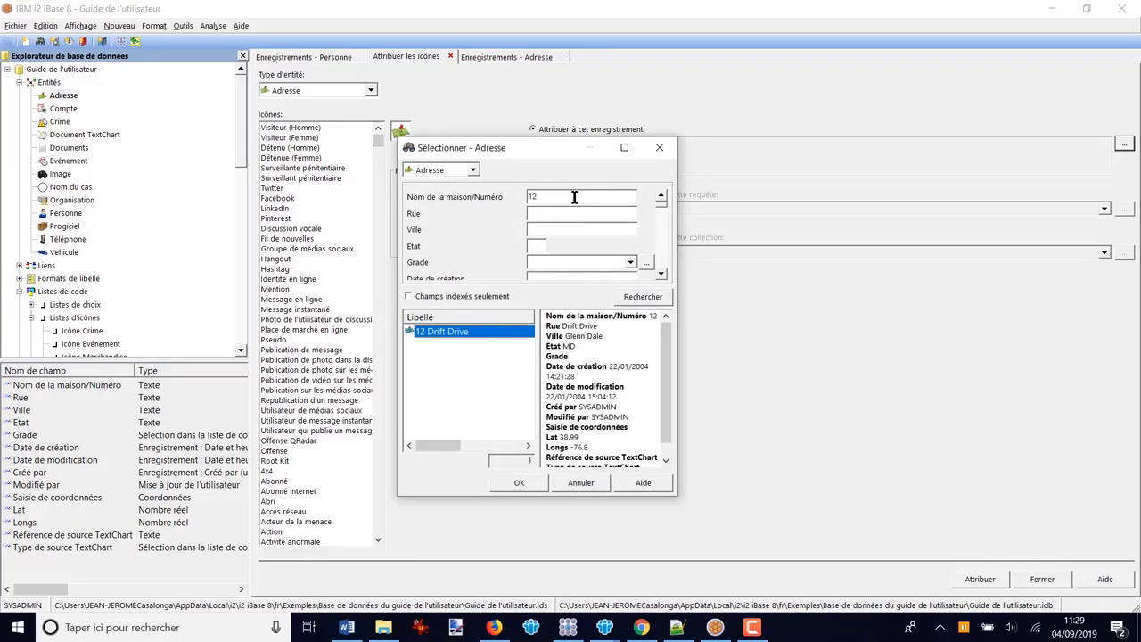
pyautogui.doubleClick(455, 335)
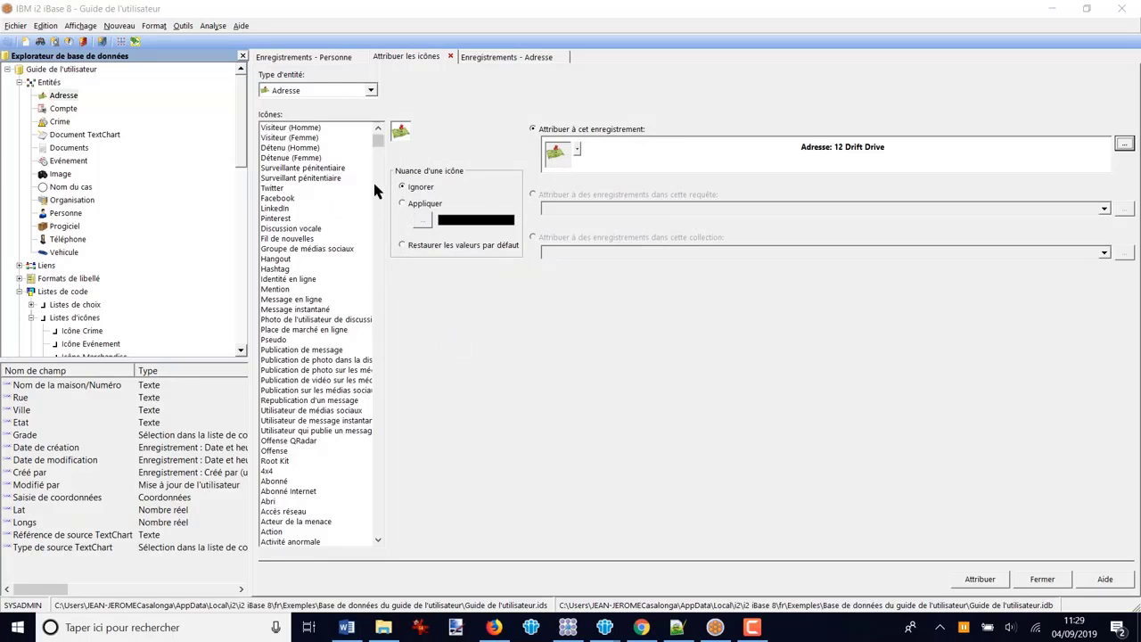
# Step: Assign the Ferry icon with a red shade to the selected address record
pyautogui.moveTo(382, 147); pyautogui.dragTo(378, 209)
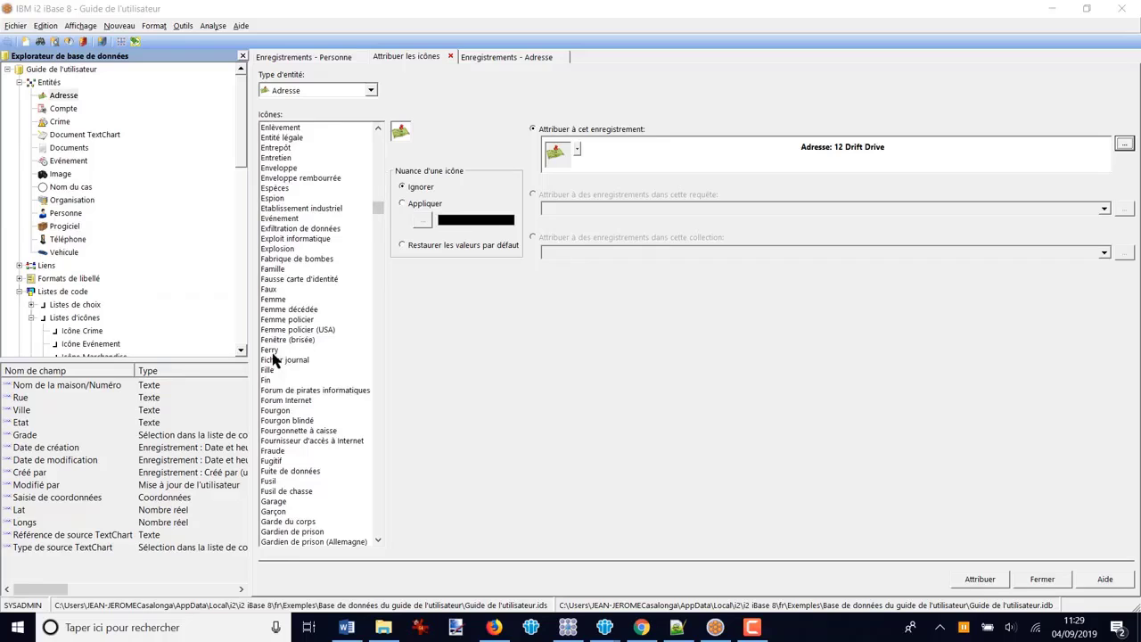
pyautogui.click(277, 350)
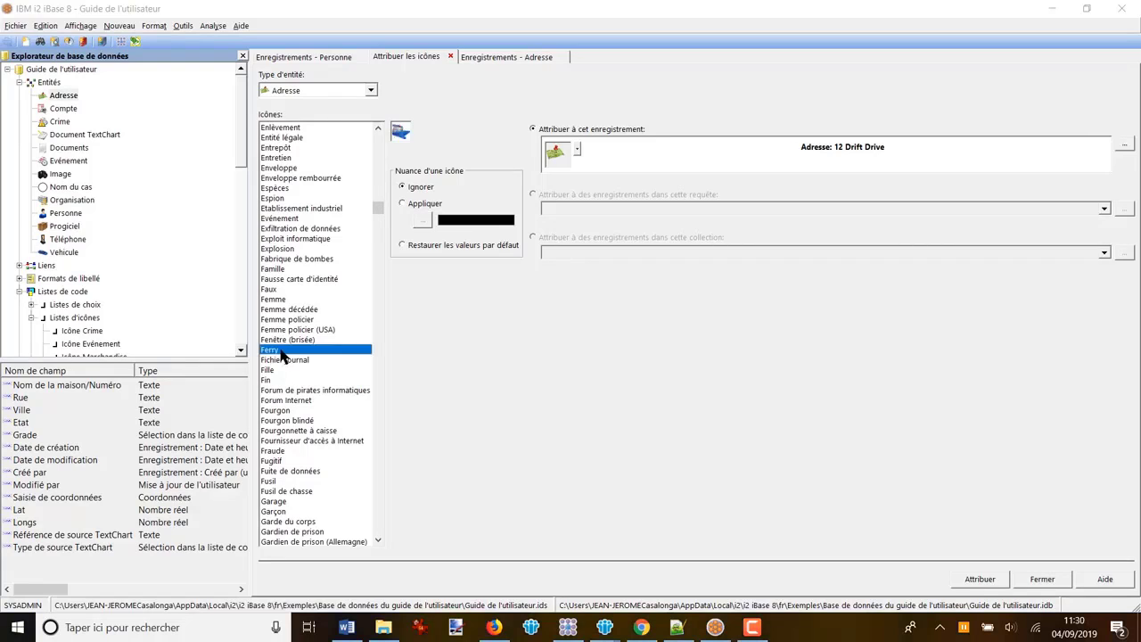
pyautogui.click(406, 207)
pyautogui.click(423, 220)
pyautogui.click(626, 327)
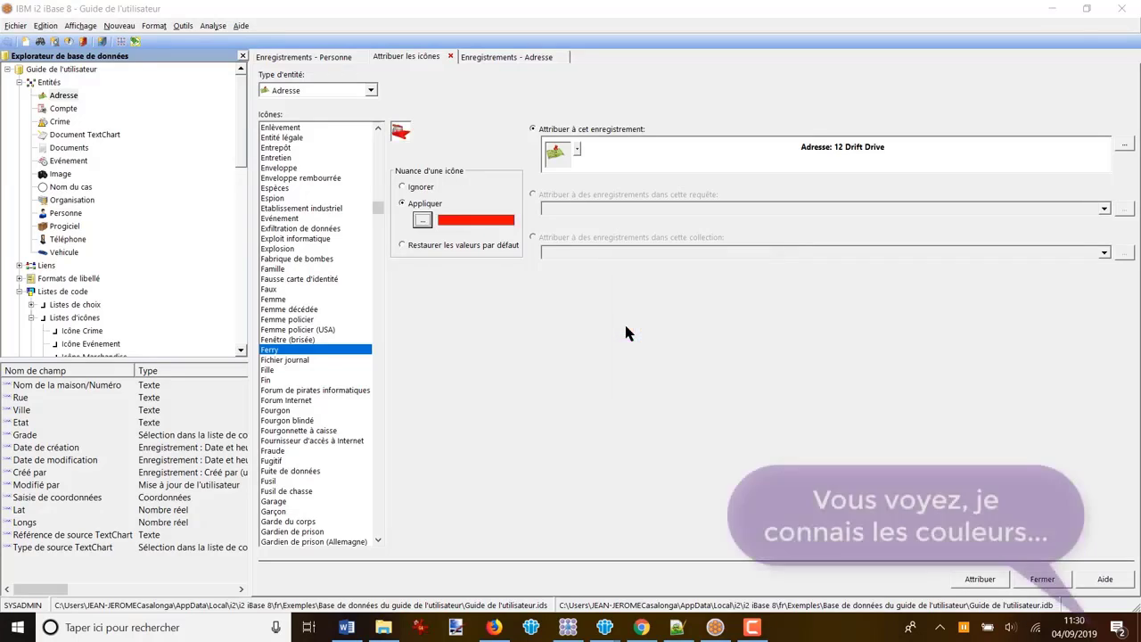
pyautogui.click(979, 581)
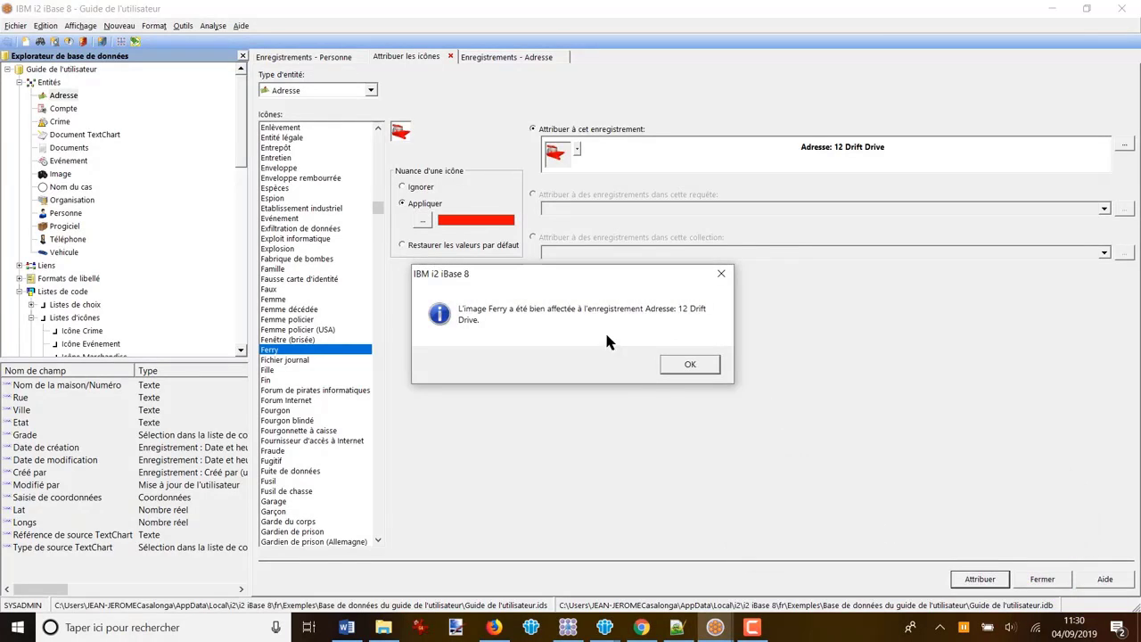
pyautogui.click(689, 364)
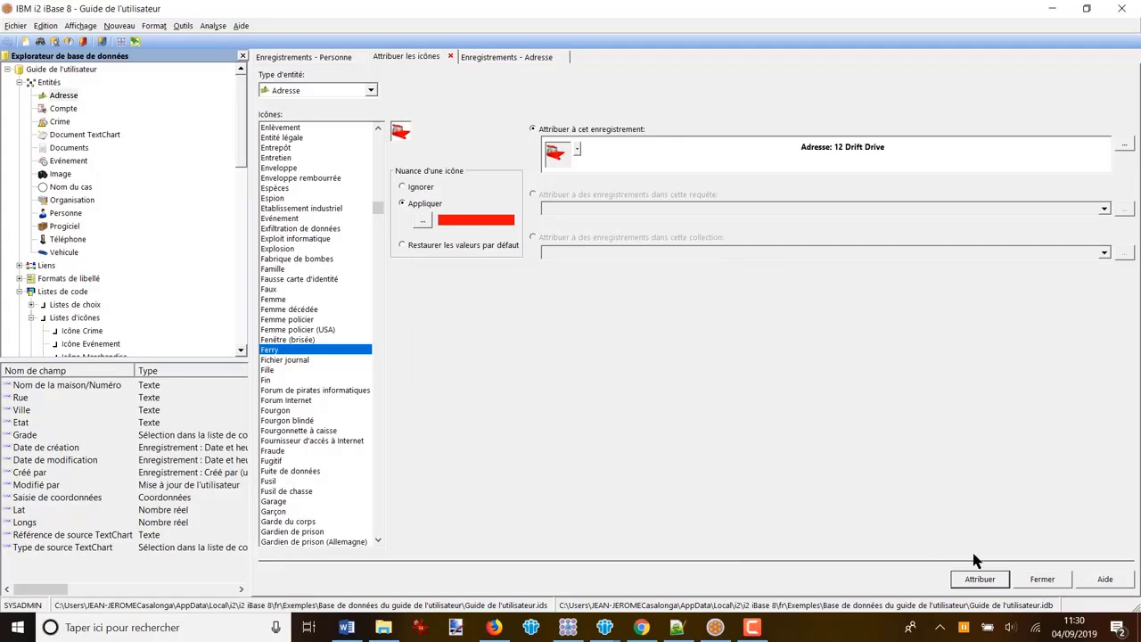
# Step: Refresh the Adresse records list and add the record with the red Ferry icon to the current chart
pyautogui.click(499, 57)
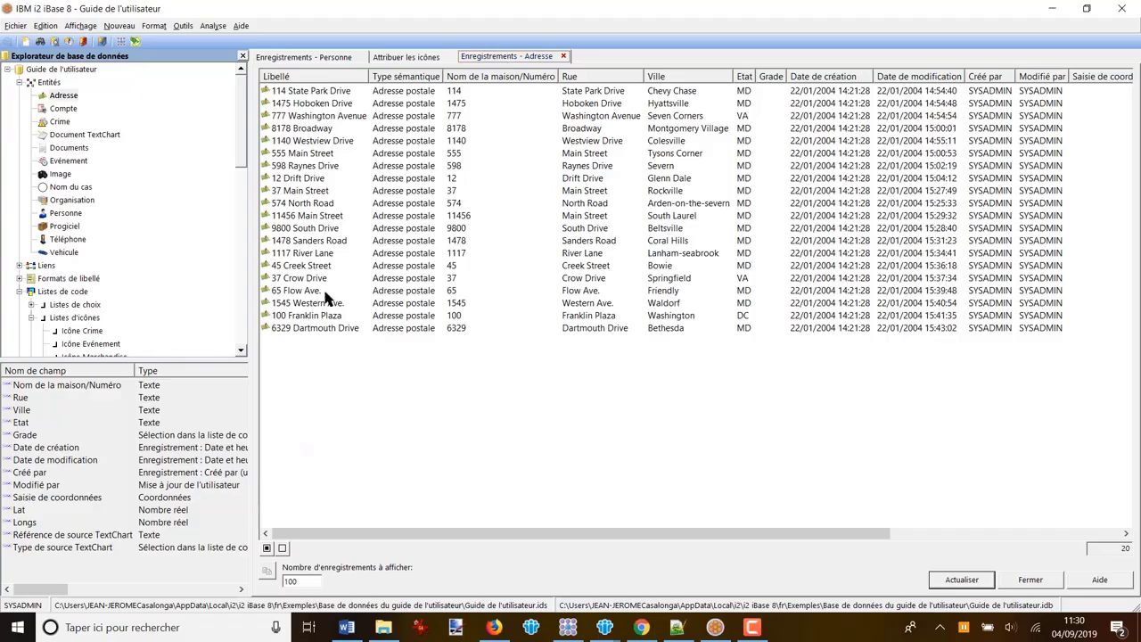
pyautogui.click(962, 581)
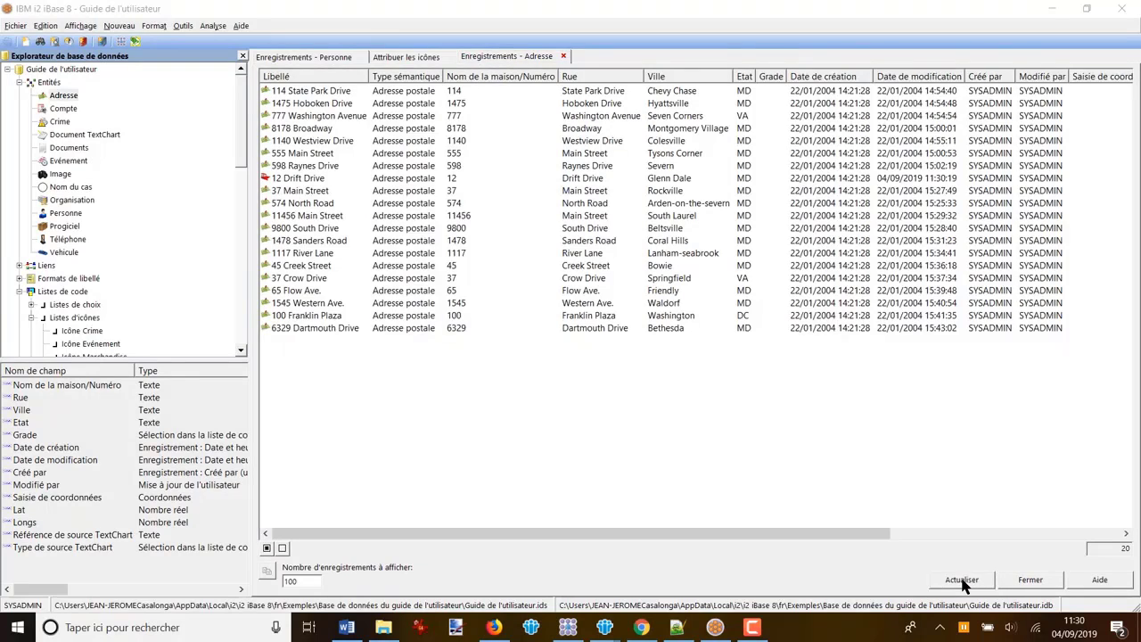
pyautogui.rightClick(280, 184)
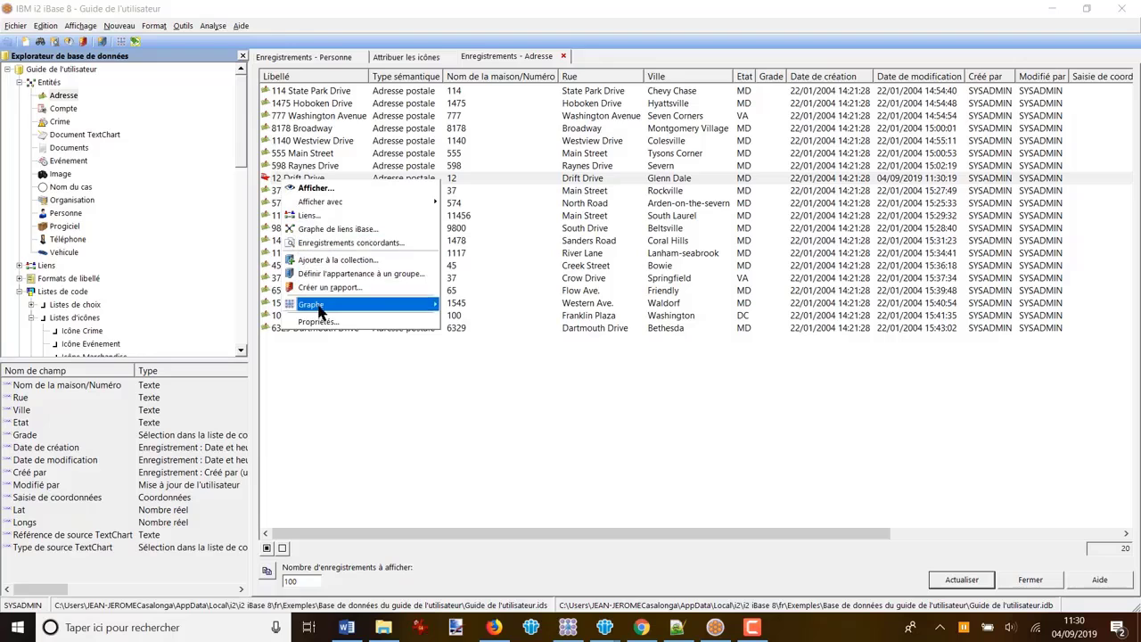
pyautogui.moveTo(326, 308)
pyautogui.click(482, 305)
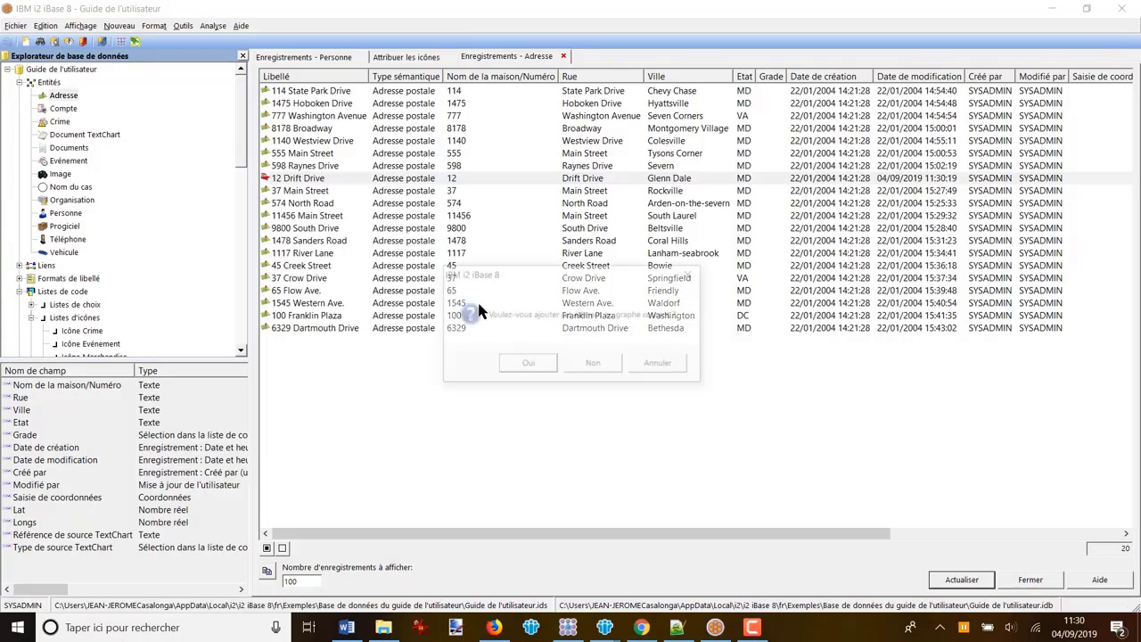
pyautogui.click(528, 365)
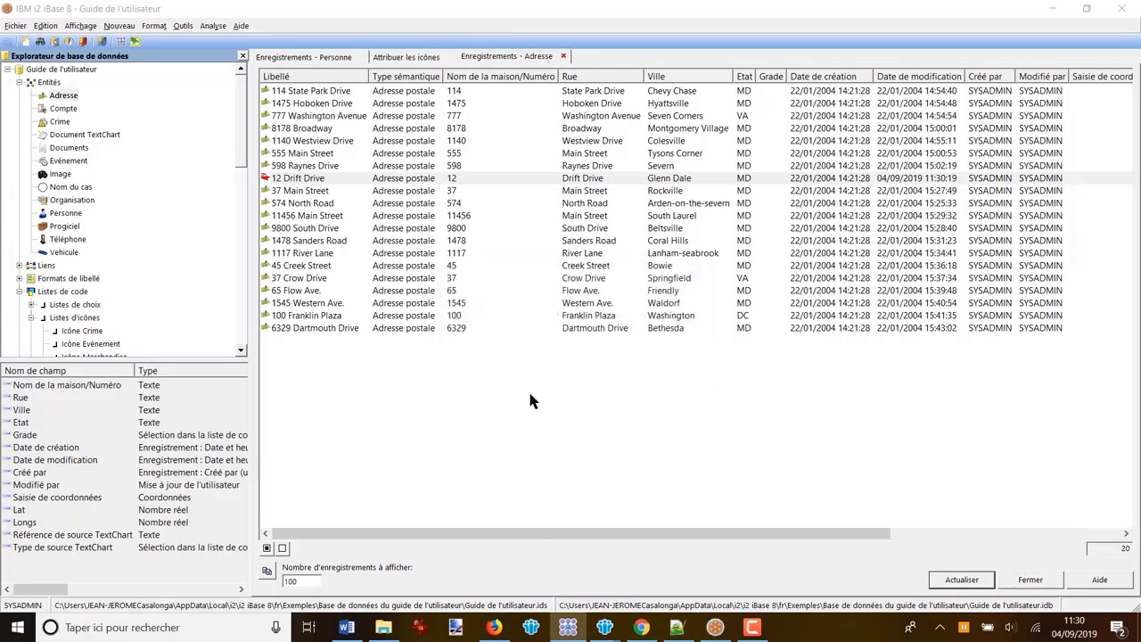
# Step: Check the address record's icon in the chart window, and return to the icon assignment page in iBase
pyautogui.click(568, 628)
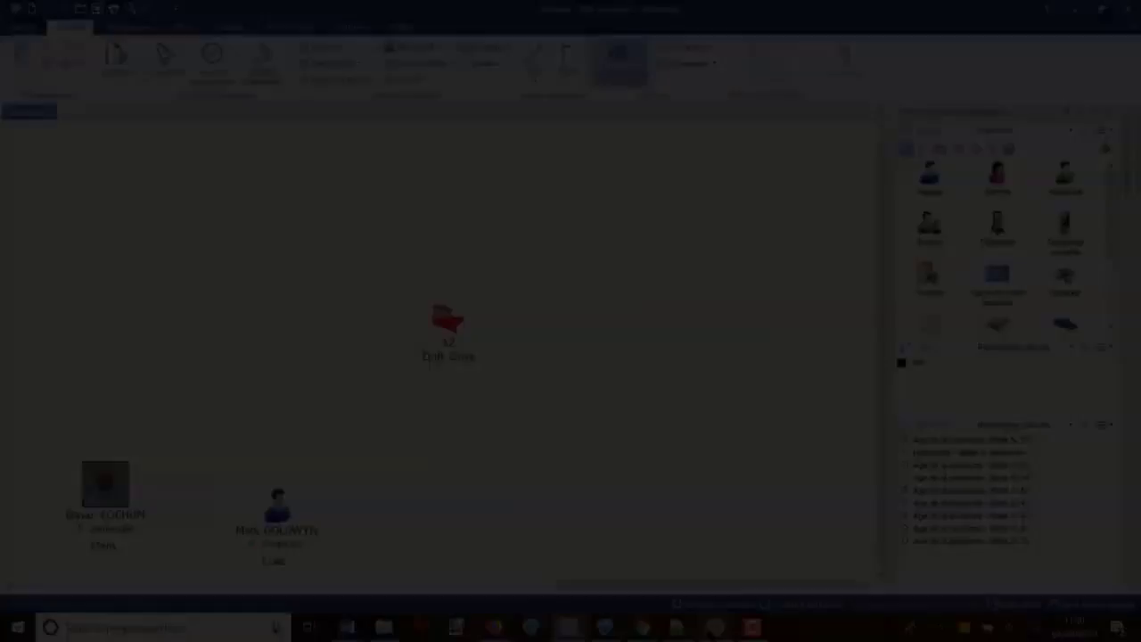
pyautogui.click(713, 628)
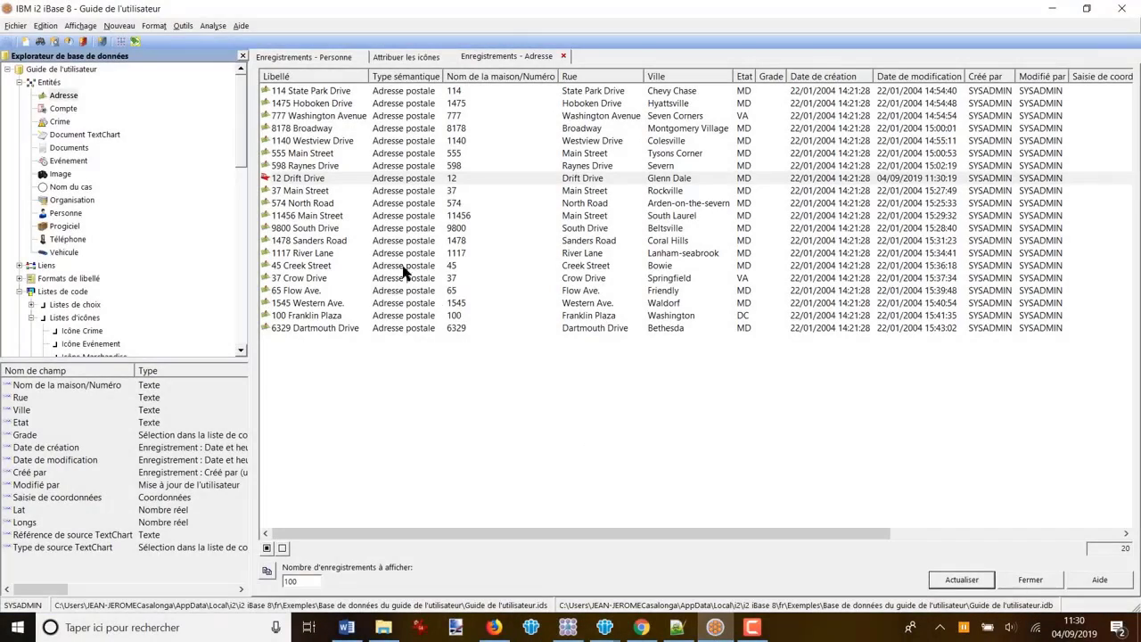
pyautogui.click(407, 57)
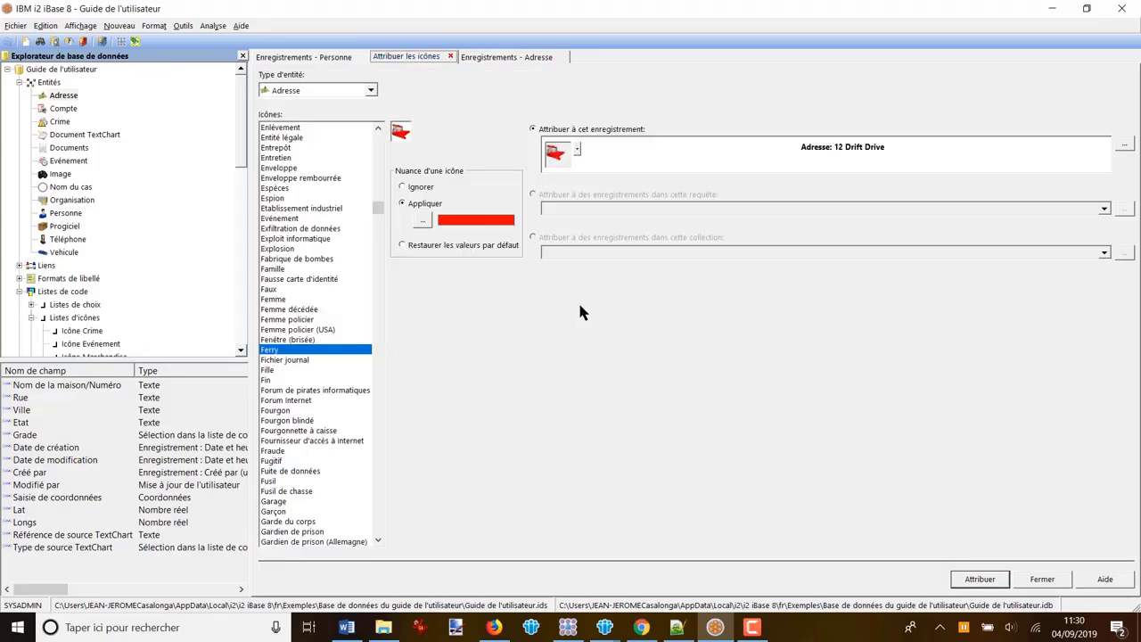
# Step: Switch the icon assignment page to the Crime entity type
pyautogui.click(534, 130)
pyautogui.click(370, 91)
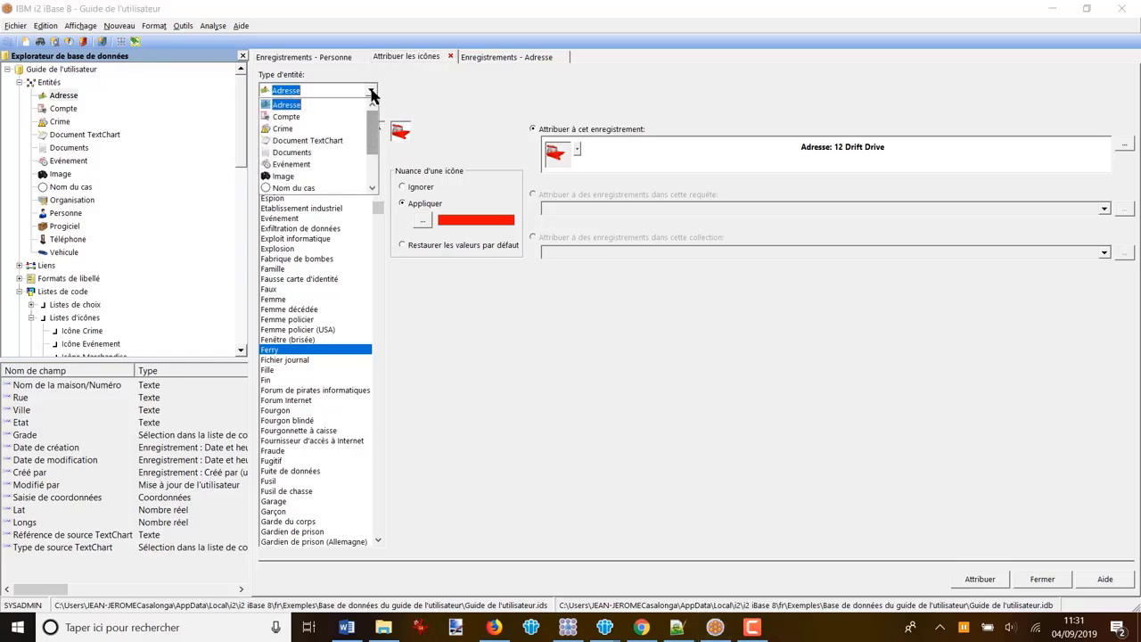
pyautogui.click(283, 129)
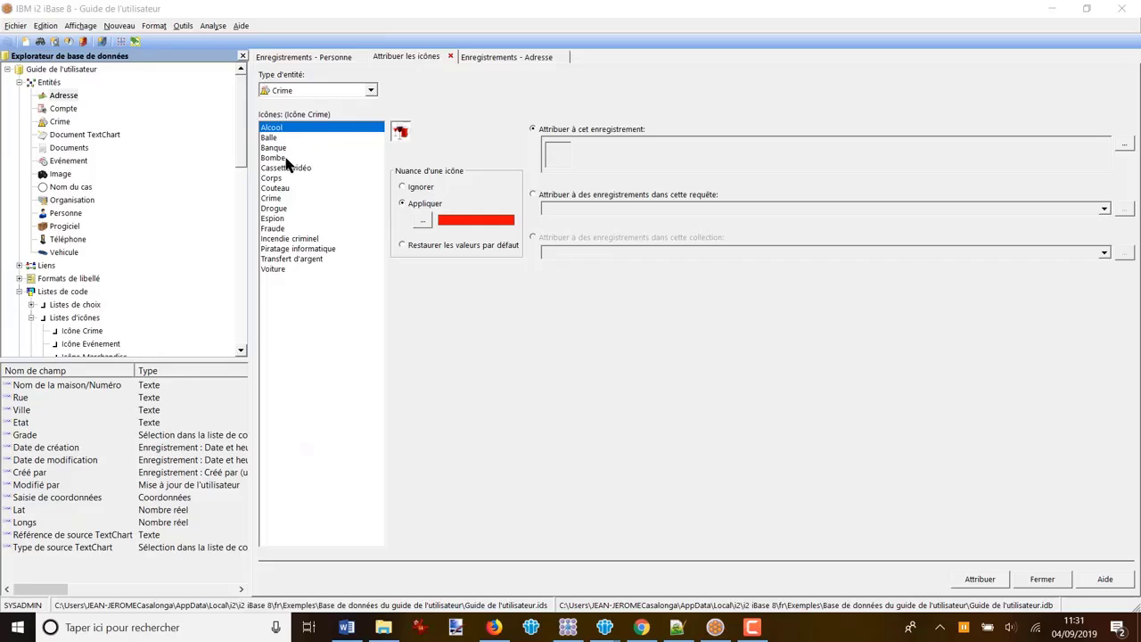